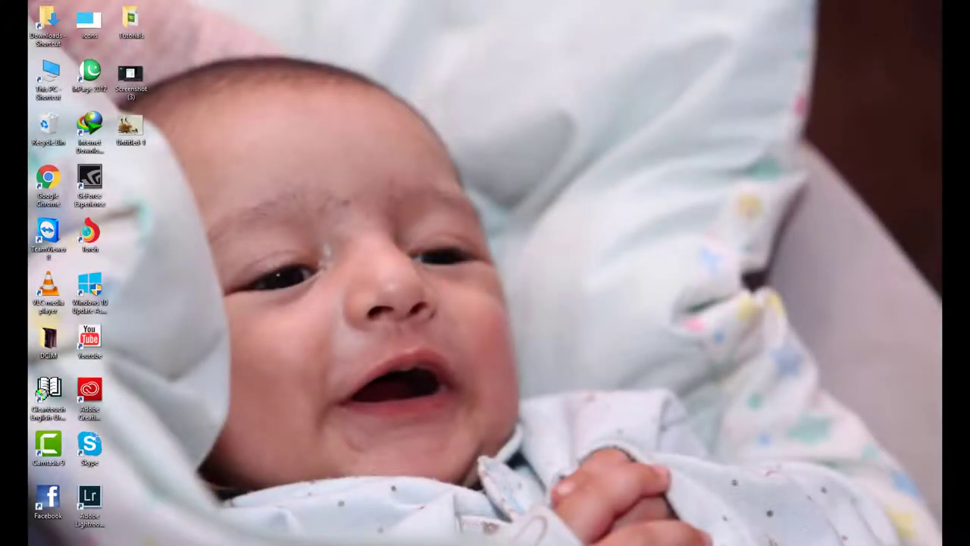
- Create a new 1920×1080 px, 72 ppi document from the HDTV 1080p preset
{"action": "left_click", "coordinate": [442, 503]}
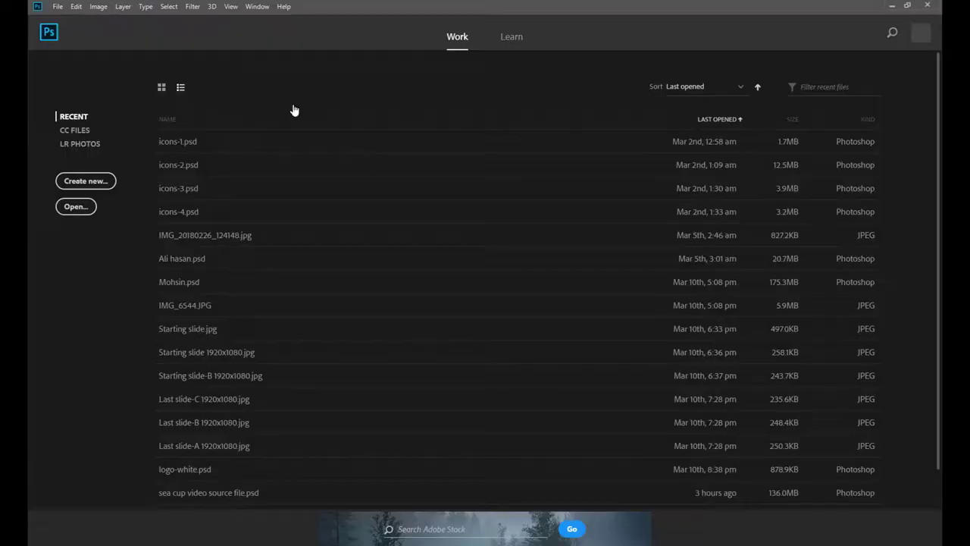
{"action": "left_click", "coordinate": [90, 189]}
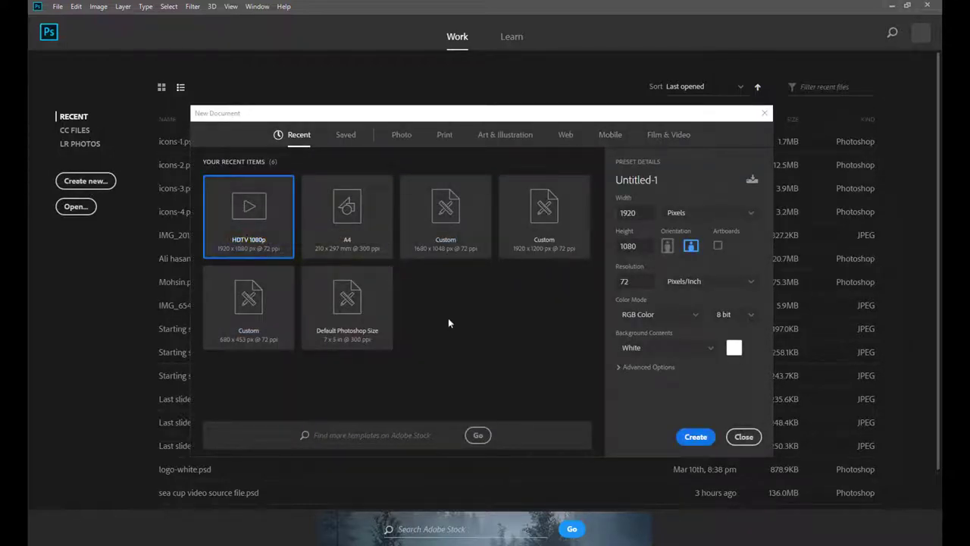
{"action": "left_click", "coordinate": [712, 438]}
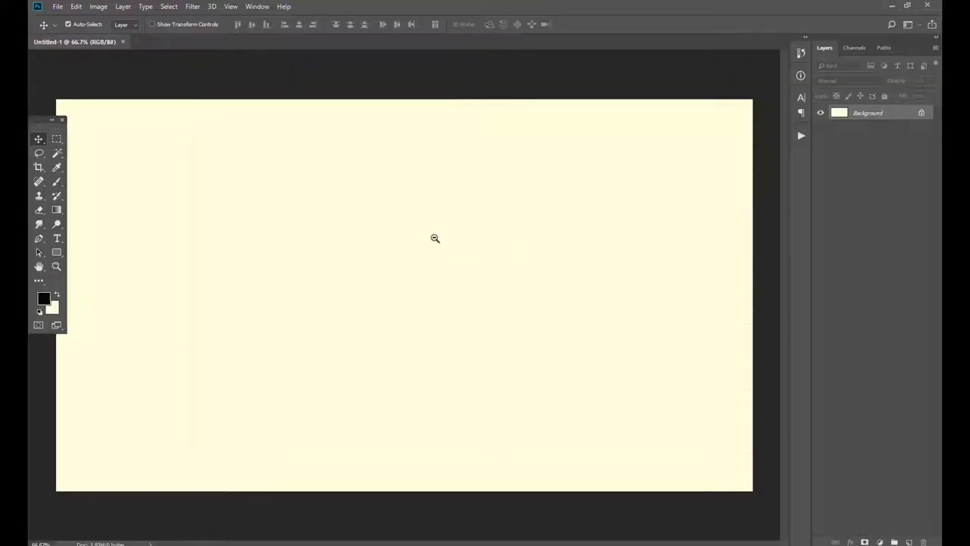
{"action": "left_click", "coordinate": [424, 243], "text": "alt"}
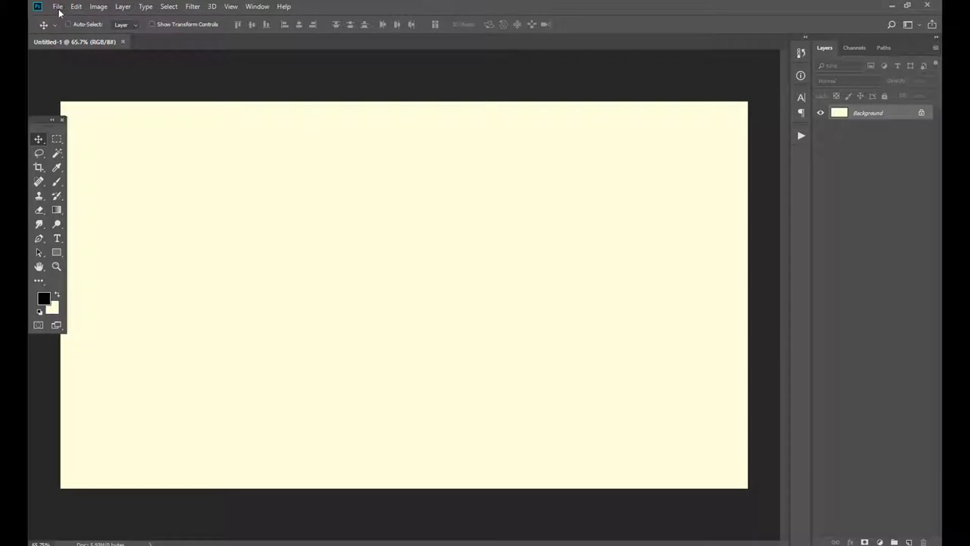
- Place the 'old man' photo as an embedded layer, scaled to about 393%, and commit it
{"action": "left_click", "coordinate": [57, 7]}
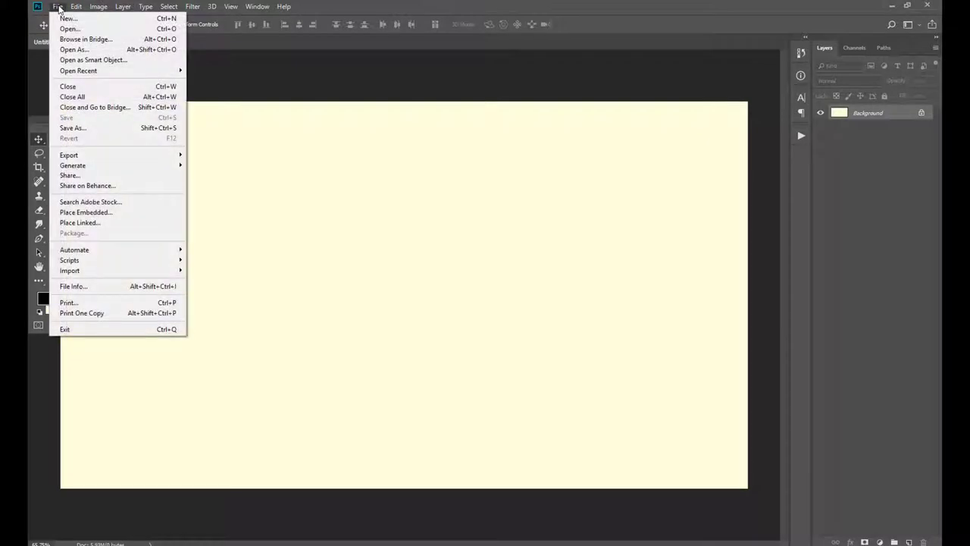
{"action": "left_click", "coordinate": [123, 213]}
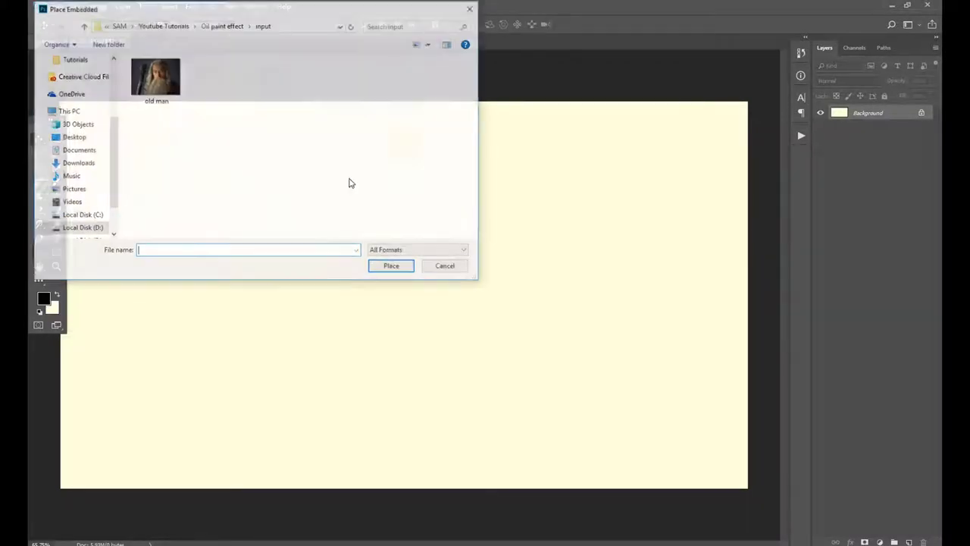
{"action": "left_click", "coordinate": [160, 78]}
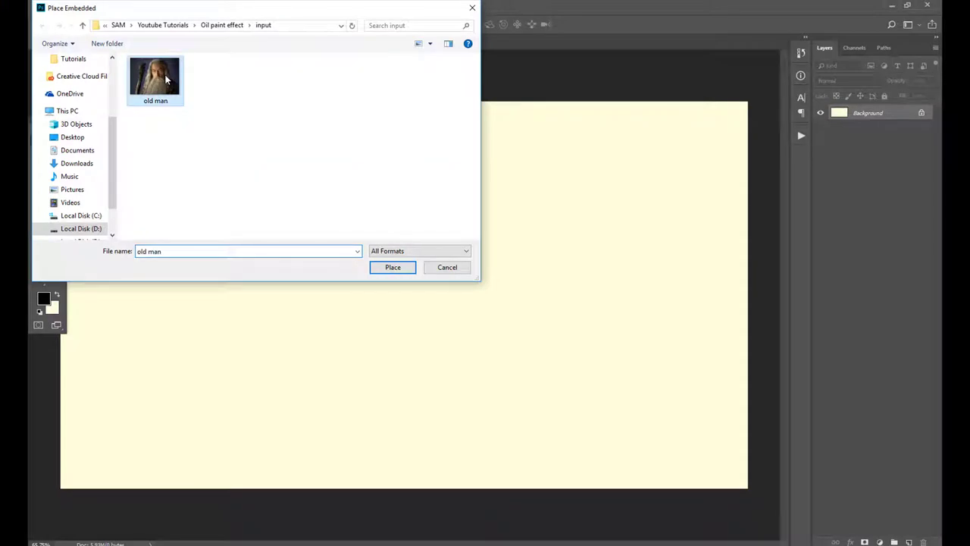
{"action": "left_click", "coordinate": [392, 267]}
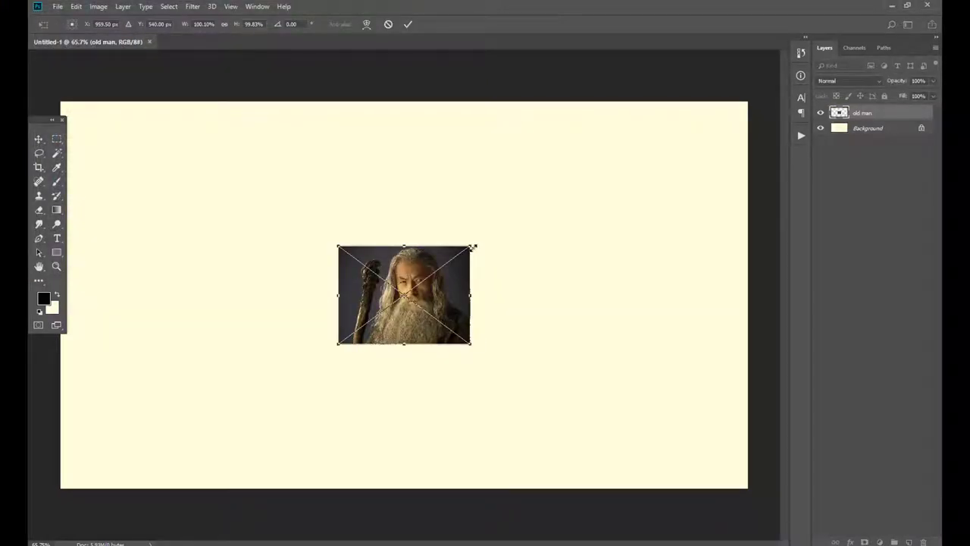
{"action": "left_click_drag", "start_coordinate": [471, 246], "coordinate": [664, 101]}
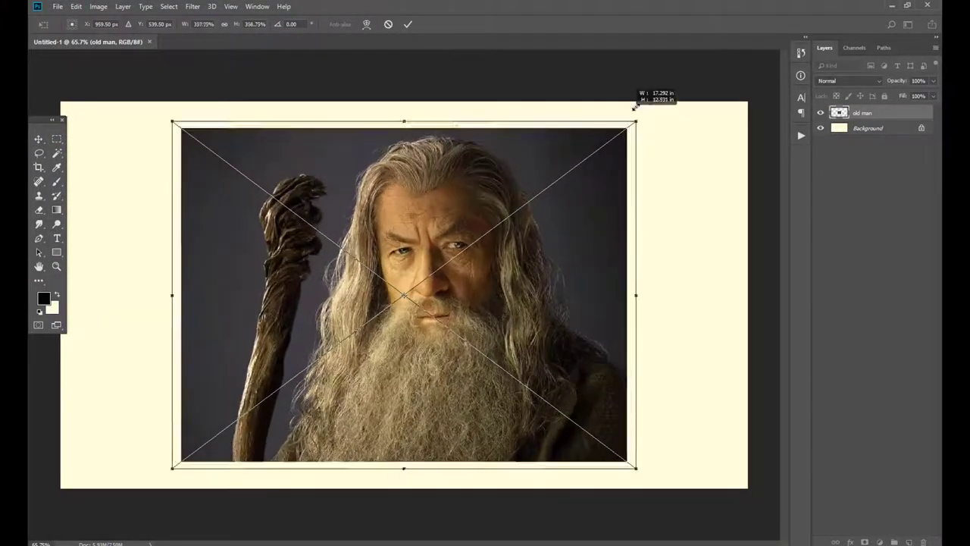
{"action": "scroll", "coordinate": [445, 396], "scroll_direction": "down", "scroll_amount": 3}
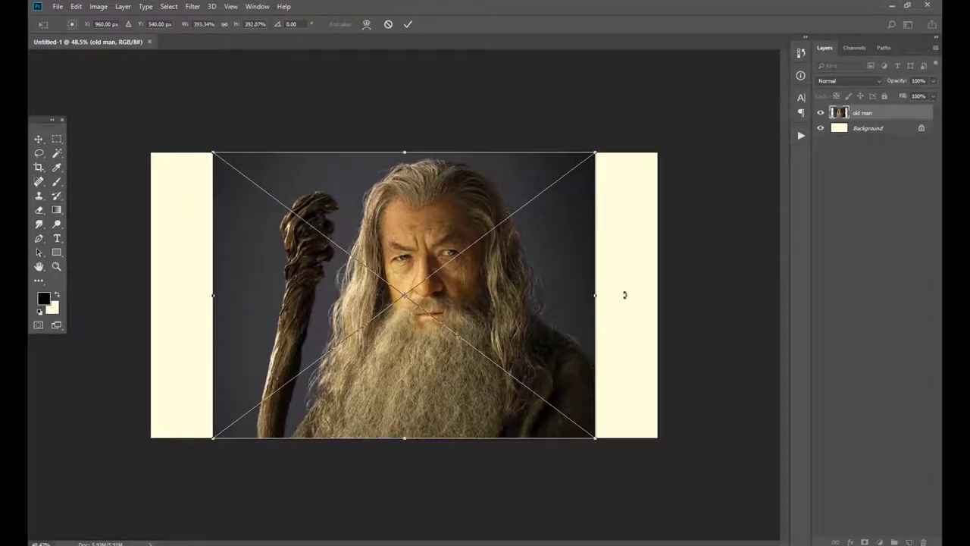
{"action": "left_click", "coordinate": [409, 26]}
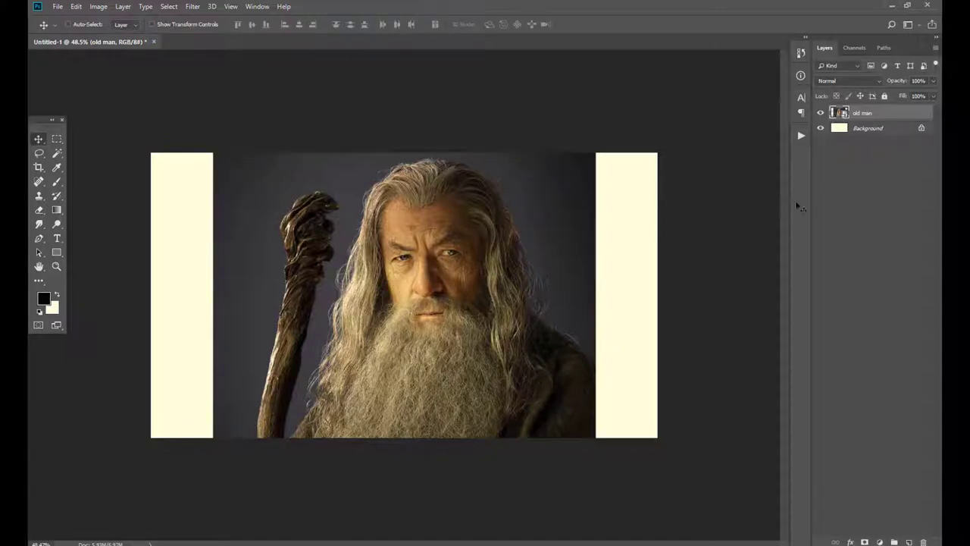
- Rasterize the old man layer and marquee-select the backdrop strip at its left edge
{"action": "right_click", "coordinate": [894, 110]}
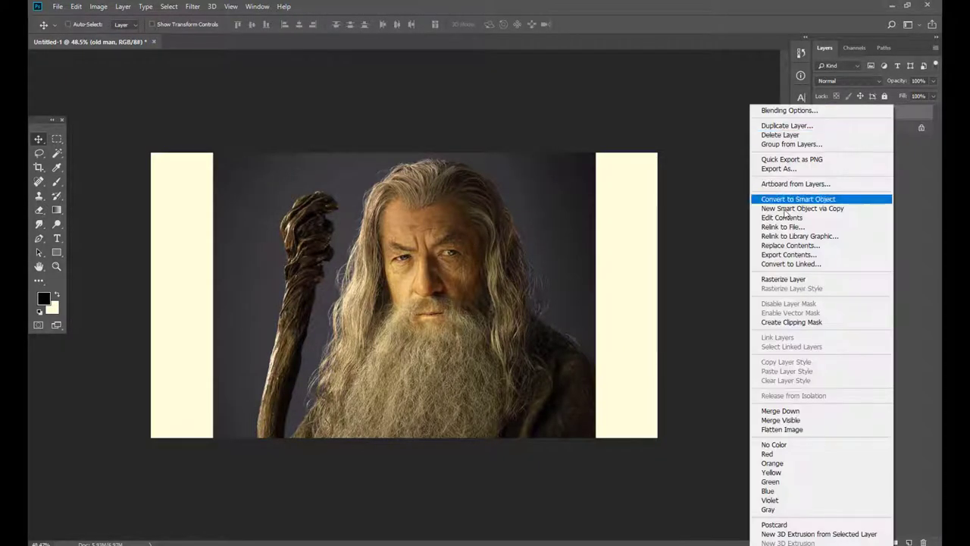
{"action": "left_click", "coordinate": [809, 280]}
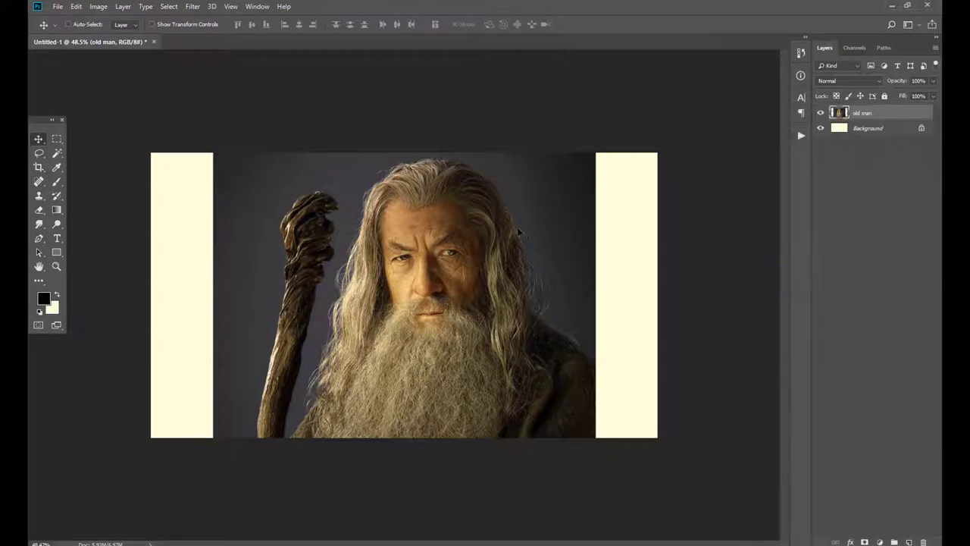
{"action": "left_click", "coordinate": [57, 140]}
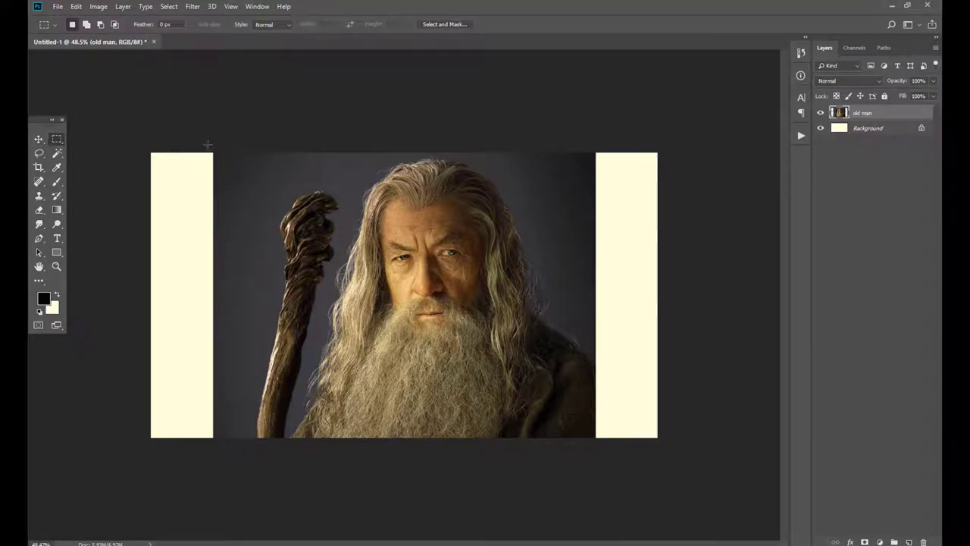
{"action": "left_click_drag", "start_coordinate": [206, 146], "coordinate": [250, 459]}
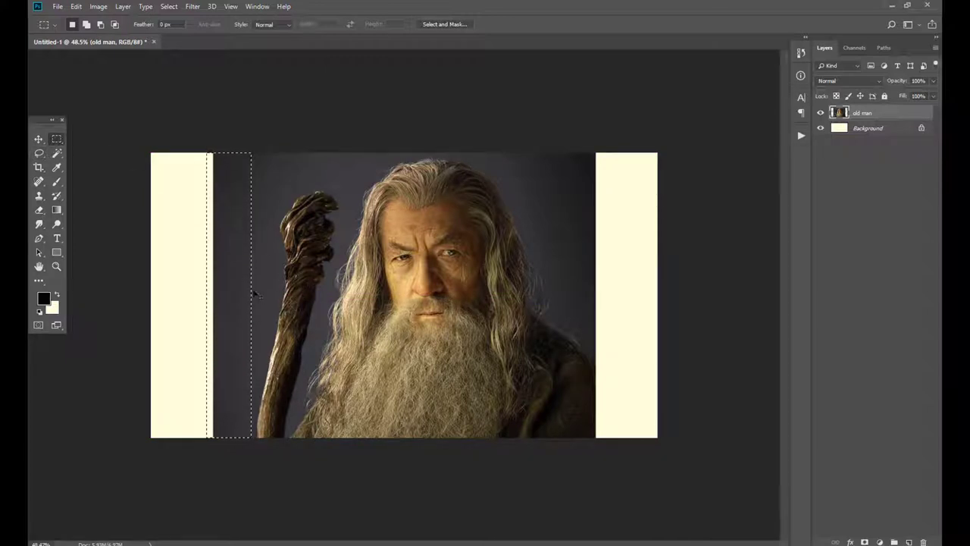
- Stretch the backdrop strip left over the blank area, then reselect the widened strip
{"action": "key", "text": "ctrl+t"}
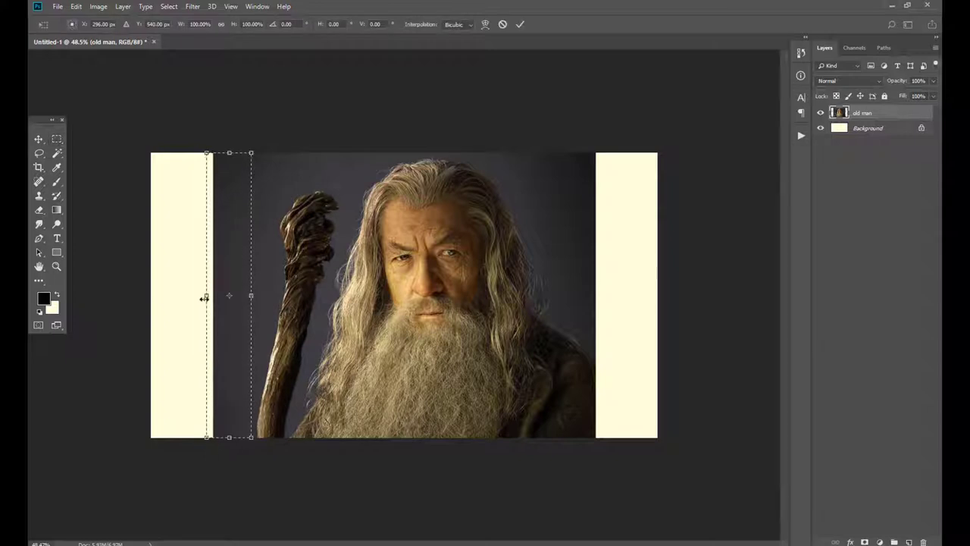
{"action": "left_click_drag", "start_coordinate": [205, 298], "coordinate": [133, 297]}
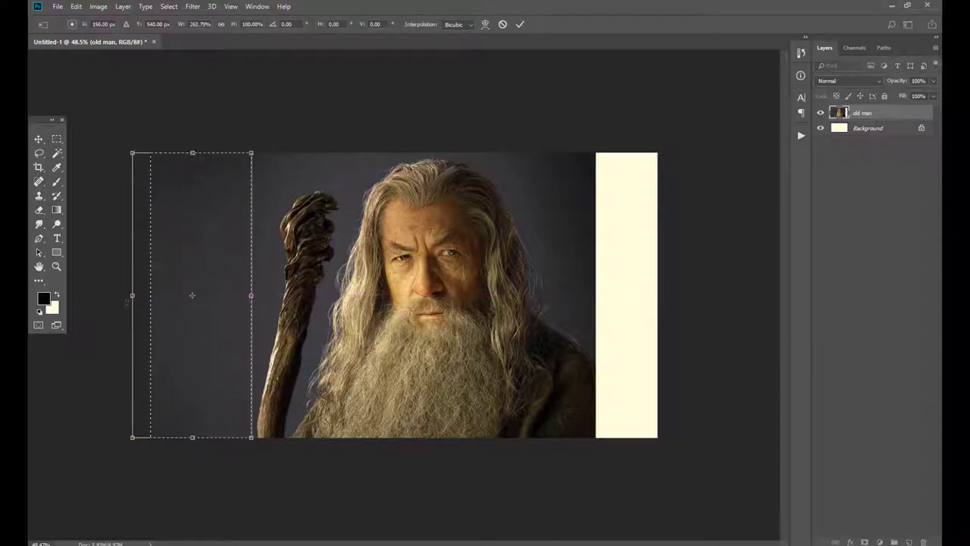
{"action": "key", "text": "Return"}
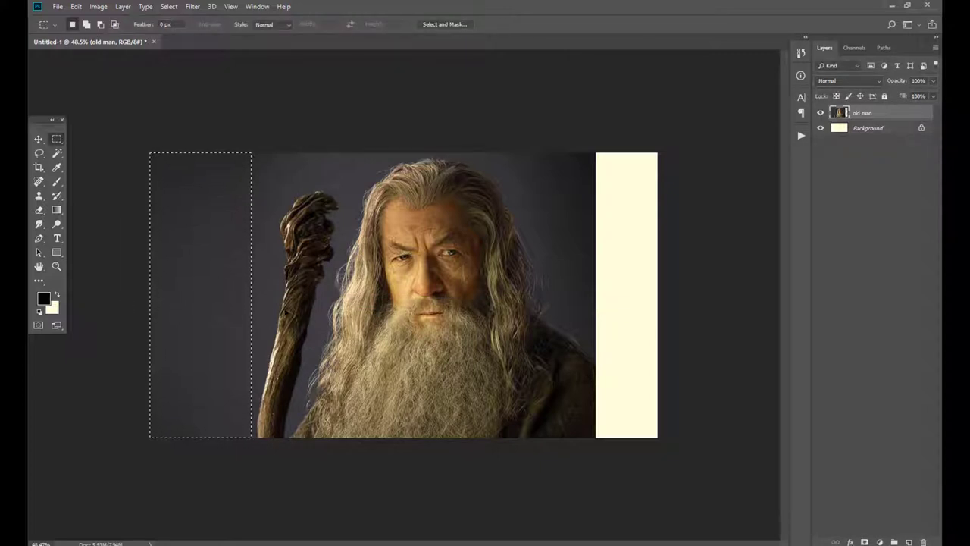
{"action": "left_click", "coordinate": [169, 7]}
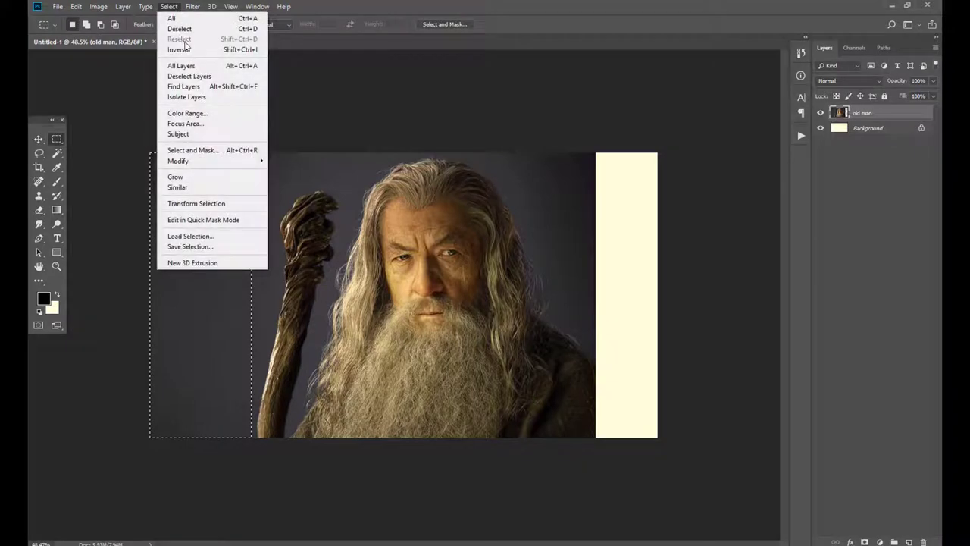
{"action": "left_click", "coordinate": [194, 34]}
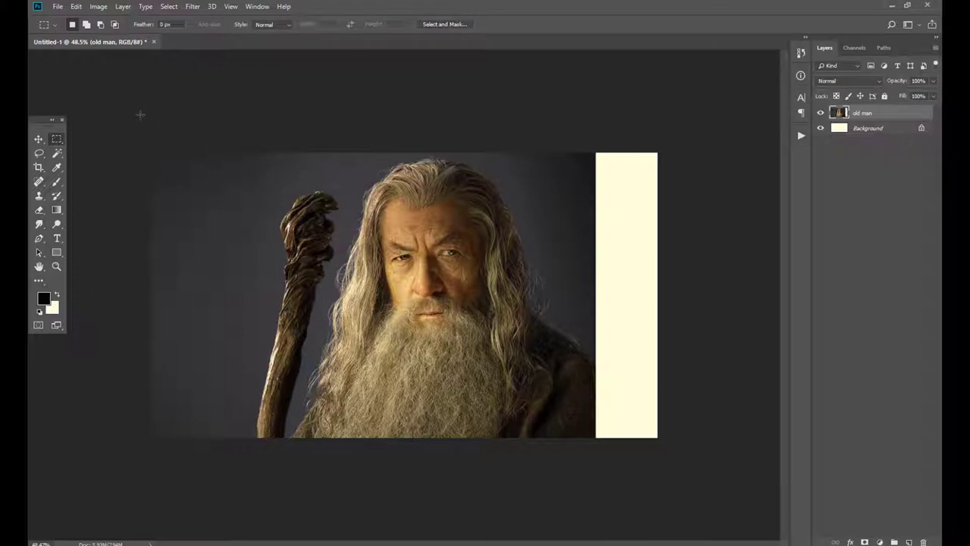
{"action": "left_click_drag", "start_coordinate": [150, 152], "coordinate": [246, 486]}
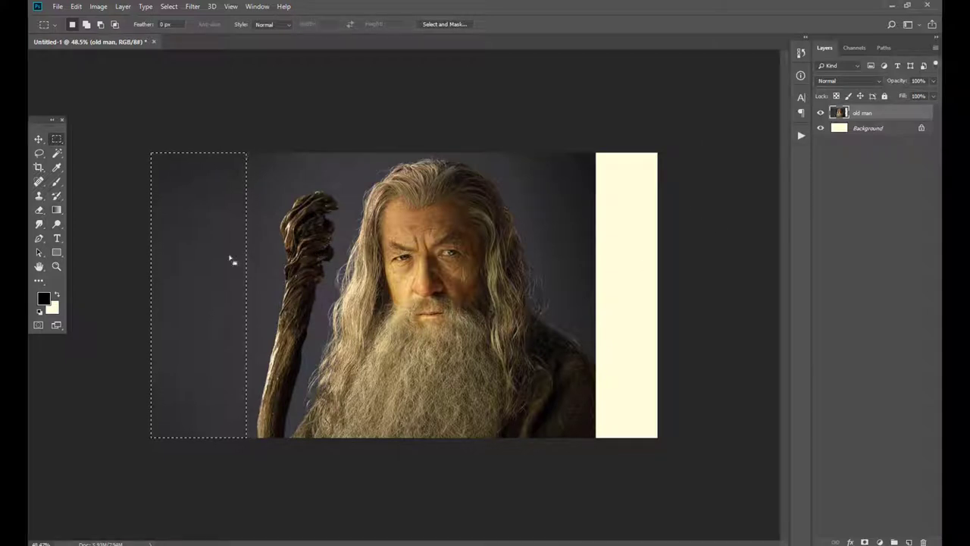
- Copy the selected backdrop strip to Layer 1 and move it to the canvas's right edge
{"action": "key", "text": "ctrl+j"}
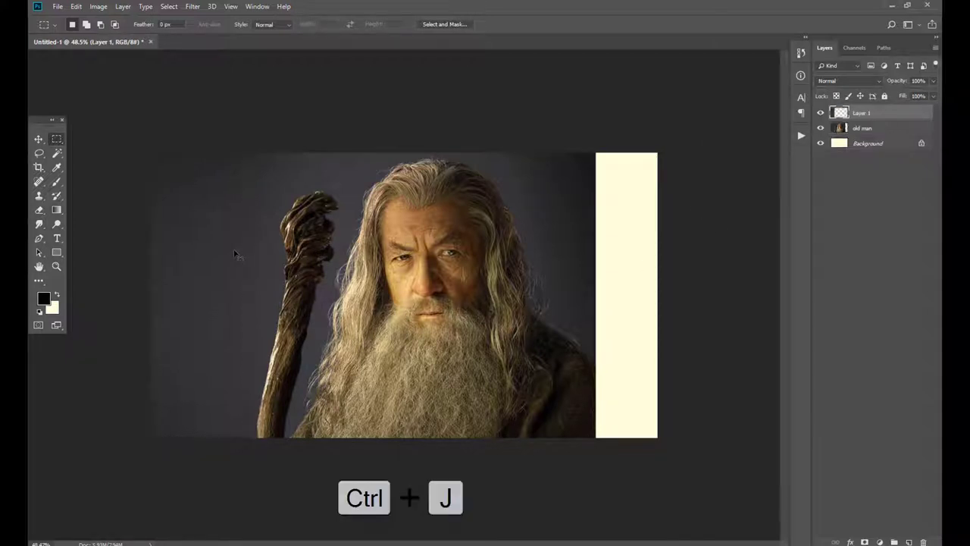
{"action": "key", "text": "v"}
{"action": "mouse_move", "coordinate": [231, 293]}
{"action": "left_mouse_down"}
{"action": "mouse_move", "coordinate": [594, 293]}
{"action": "mouse_move", "coordinate": [625, 267]}
{"action": "left_mouse_up"}
{"action": "key", "text": "ctrl+t"}
{"action": "key", "text": "Return"}
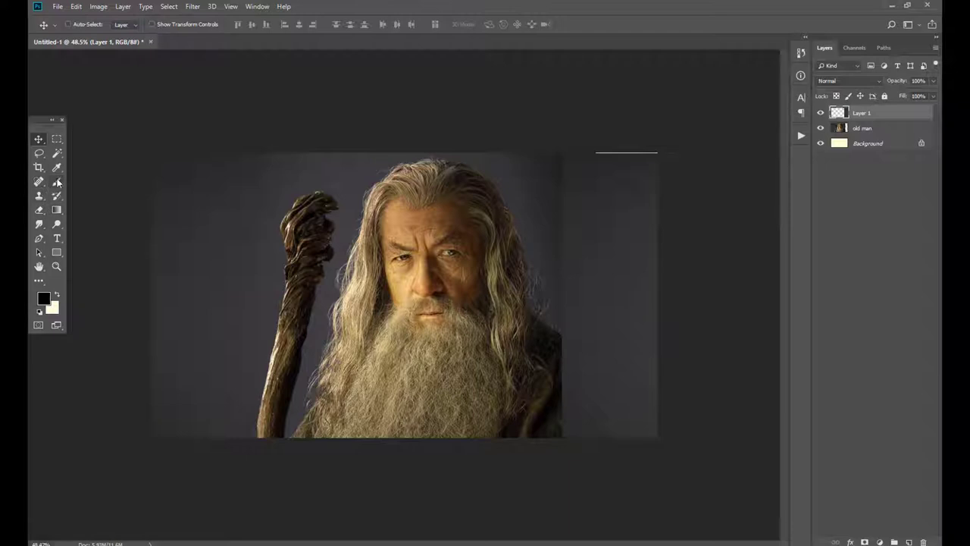
- Erase the patch's edge with a soft 51 px eraser to blend it into the photo
{"action": "key", "text": "e"}
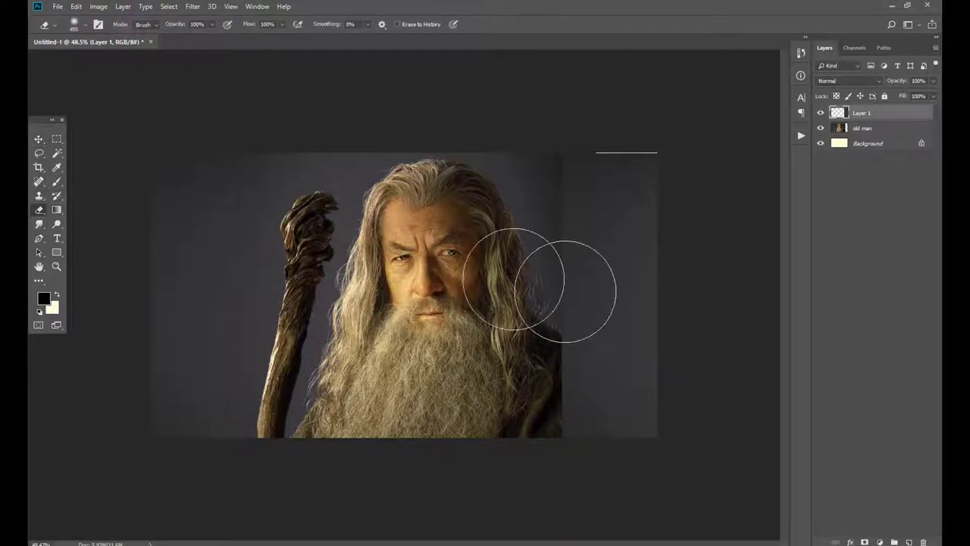
{"action": "left_click_drag", "start_coordinate": [534, 306], "coordinate": [490, 313]}
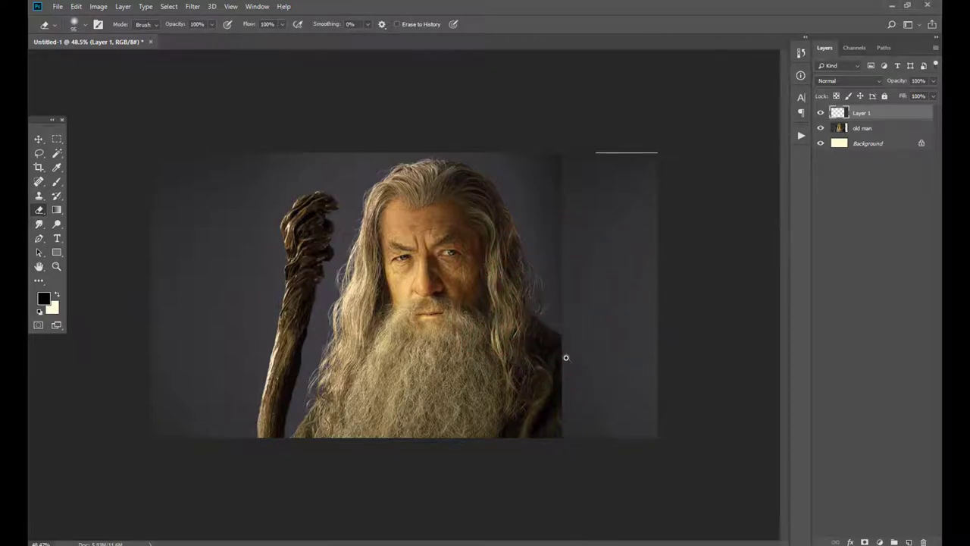
{"action": "key", "text": "ctrl+plus"}
{"action": "mouse_move", "coordinate": [580, 368]}
{"action": "left_mouse_down"}
{"action": "mouse_move", "coordinate": [600, 368]}
{"action": "mouse_move", "coordinate": [589, 529]}
{"action": "left_mouse_up"}
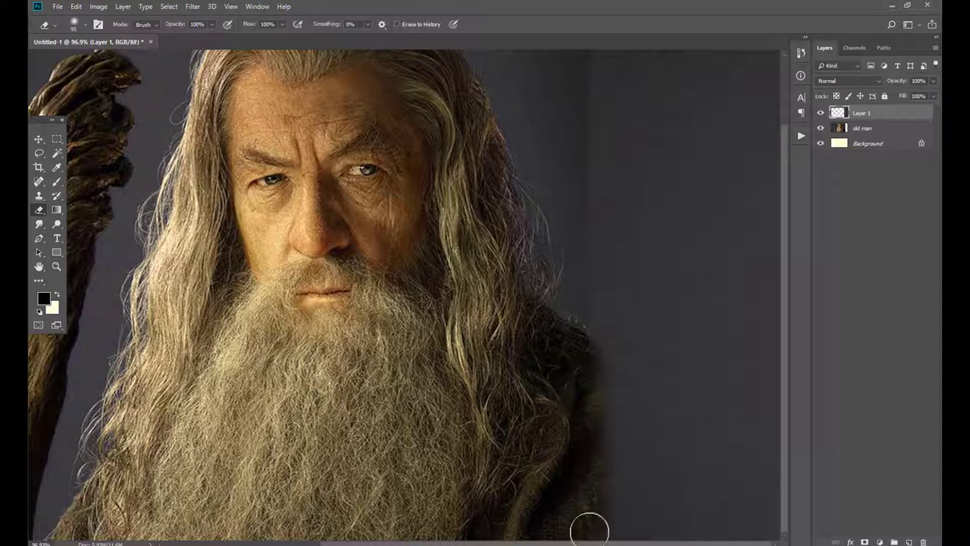
{"action": "left_click_drag", "start_coordinate": [562, 350], "coordinate": [542, 352]}
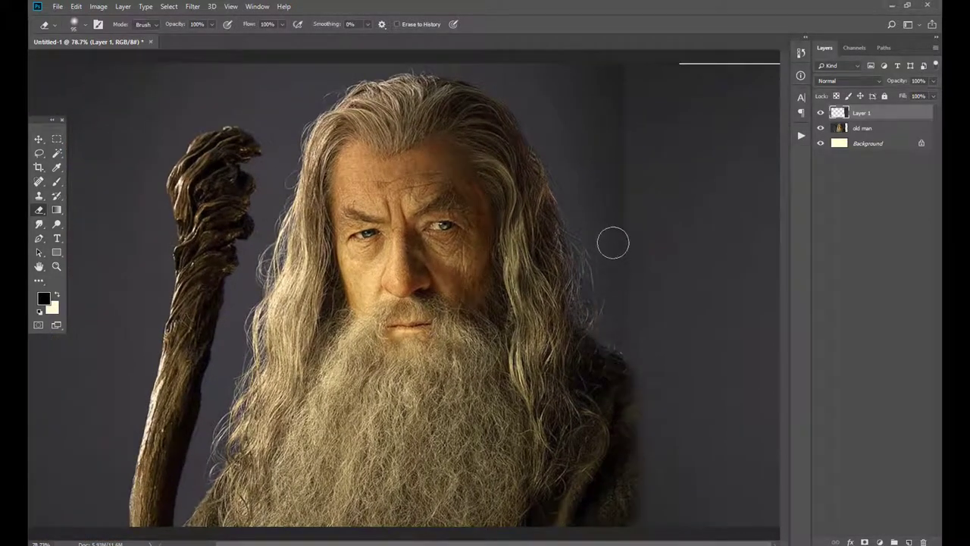
{"action": "left_click_drag", "start_coordinate": [616, 157], "coordinate": [598, 158]}
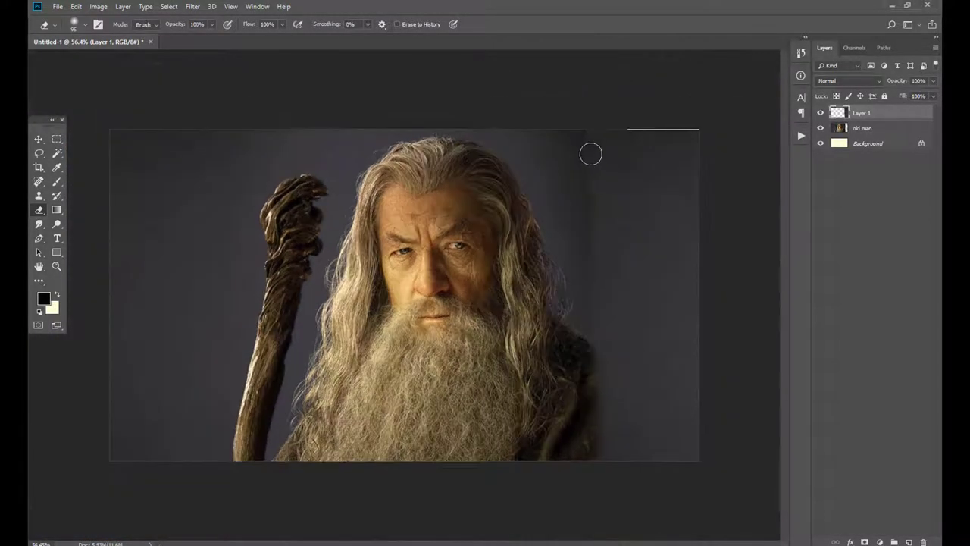
- Stretch the Layer 1 backdrop patch up to the top of the canvas
{"action": "key", "text": "ctrl+t"}
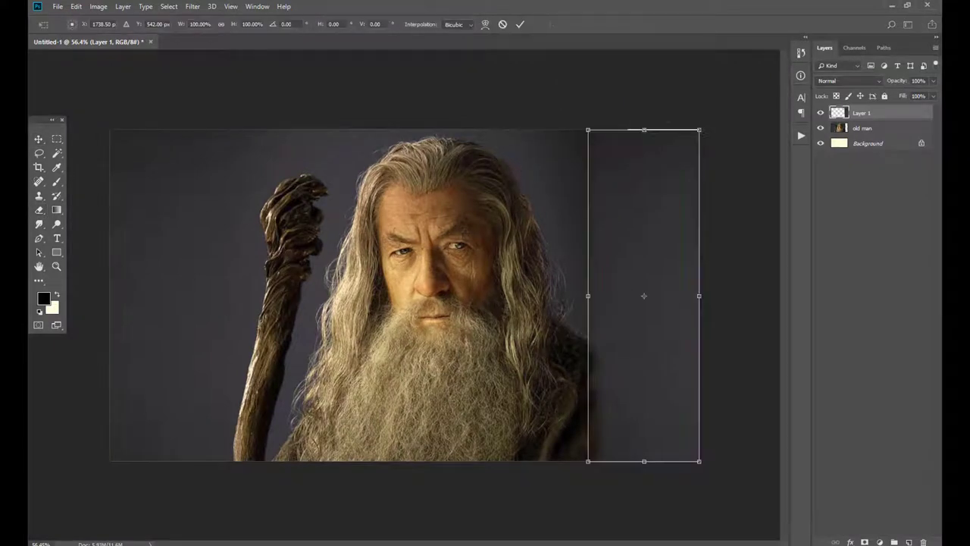
{"action": "left_click_drag", "start_coordinate": [643, 129], "coordinate": [643, 124]}
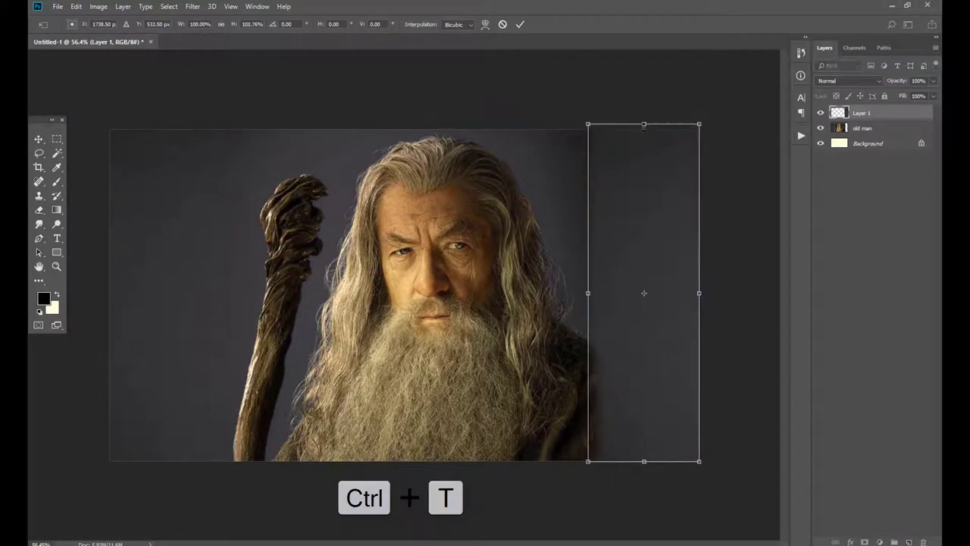
{"action": "key", "text": "Return"}
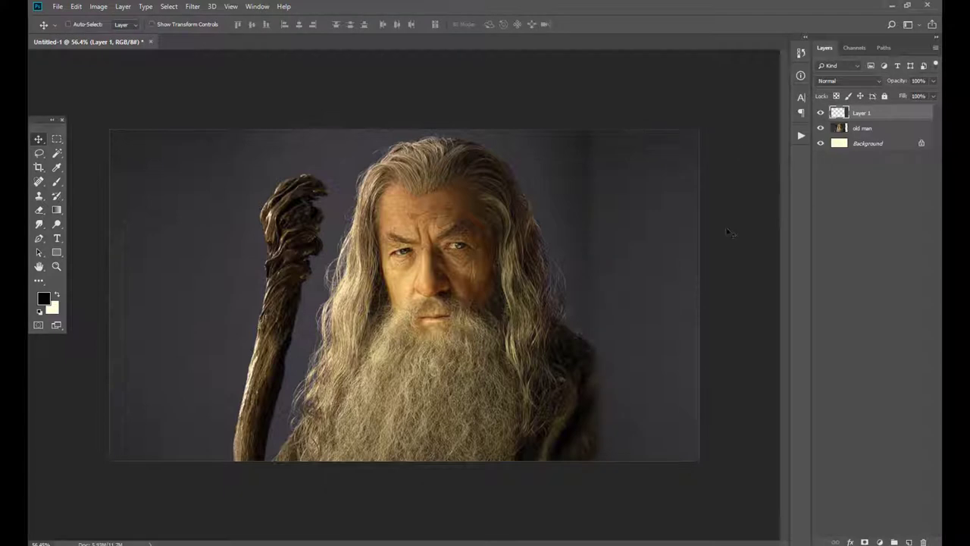
- Merge Layer 1, the old man photo and Background into one Background layer
{"action": "left_click", "coordinate": [867, 143], "text": "shift"}
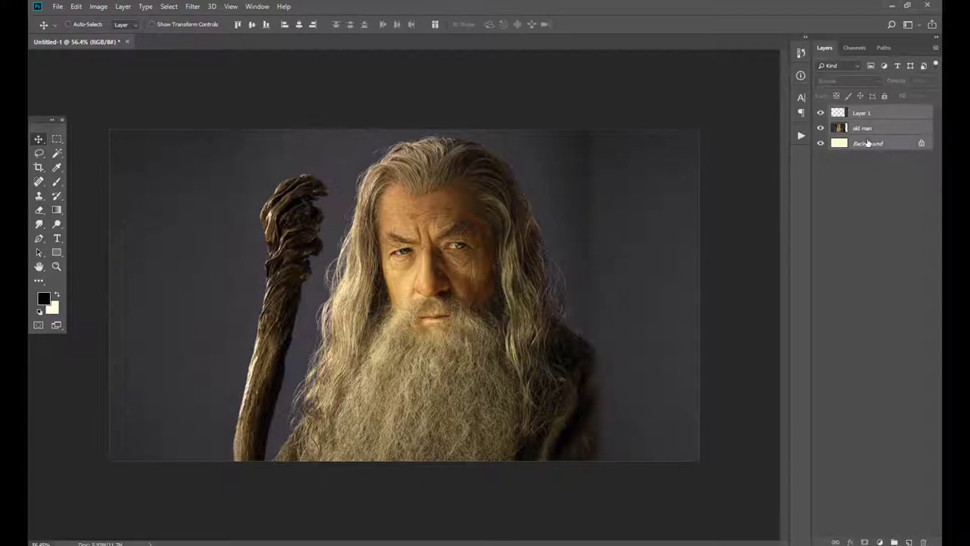
{"action": "left_click_drag", "start_coordinate": [625, 268], "coordinate": [660, 254]}
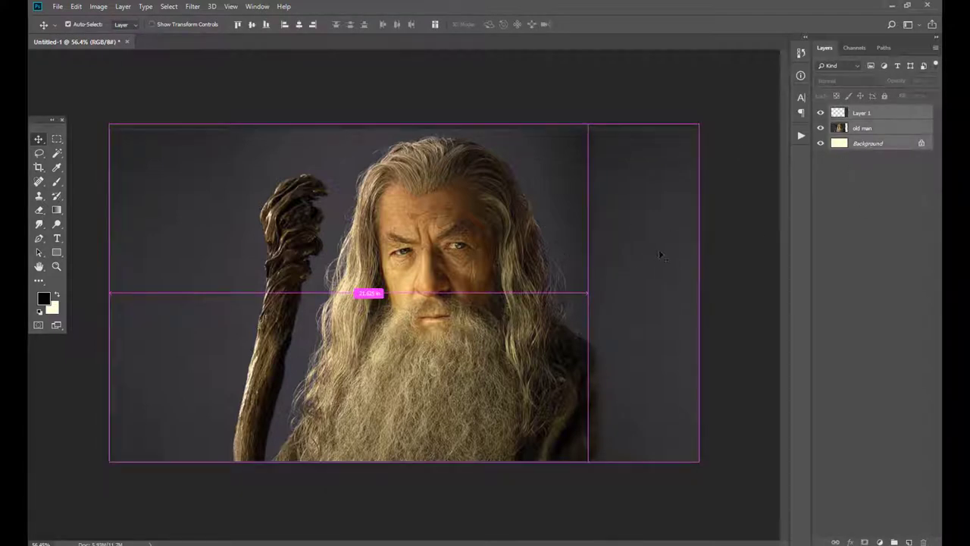
{"action": "left_click", "coordinate": [935, 48]}
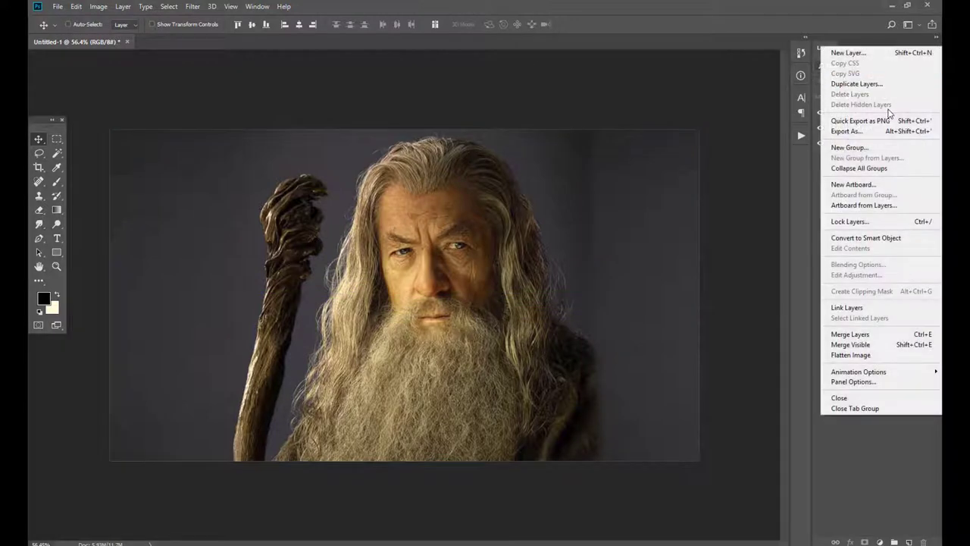
{"action": "left_click", "coordinate": [737, 165]}
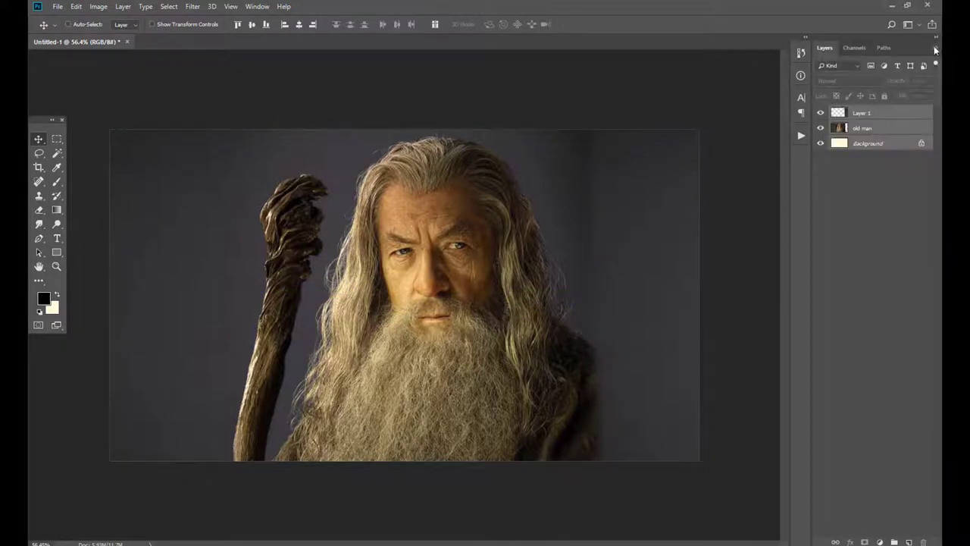
{"action": "left_click", "coordinate": [934, 46]}
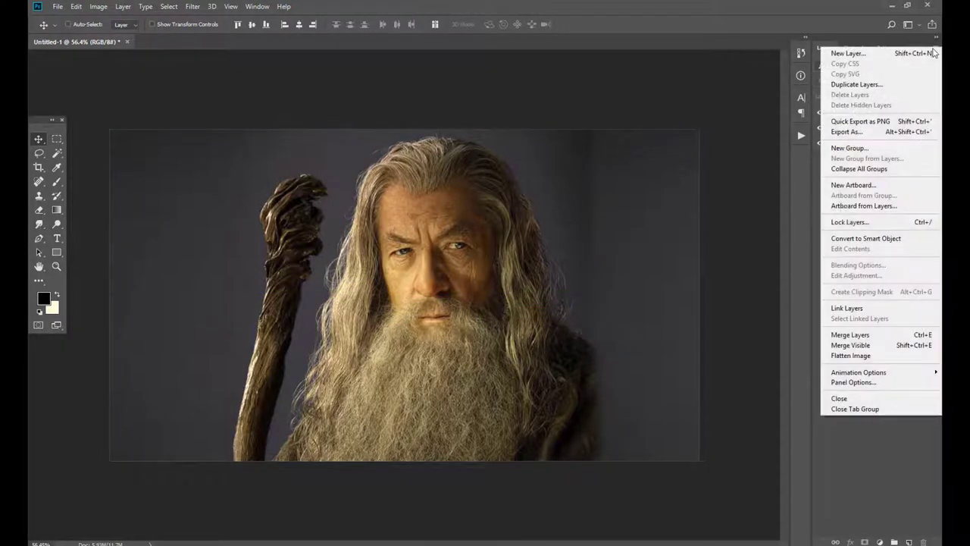
{"action": "left_click", "coordinate": [859, 336]}
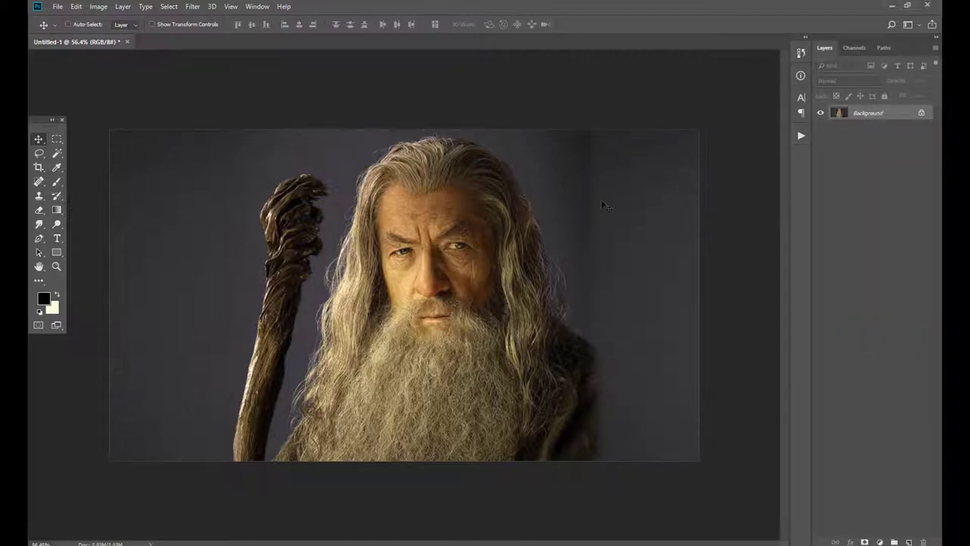
- Zoom in on the face and duplicate the merged Background layer as Background copy
{"action": "scroll", "coordinate": [447, 315], "scroll_direction": "up", "scroll_amount": 3}
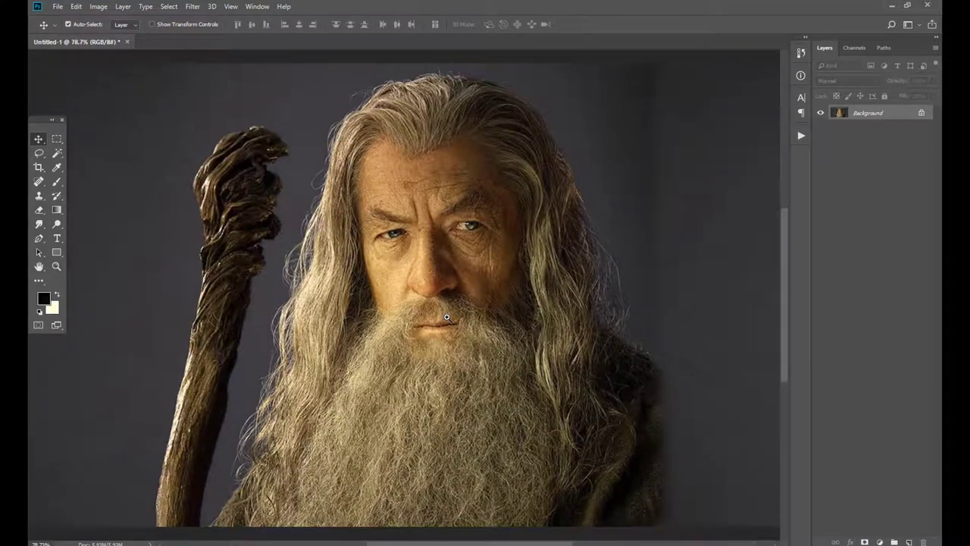
{"action": "scroll", "coordinate": [447, 317], "scroll_direction": "up", "scroll_amount": 2}
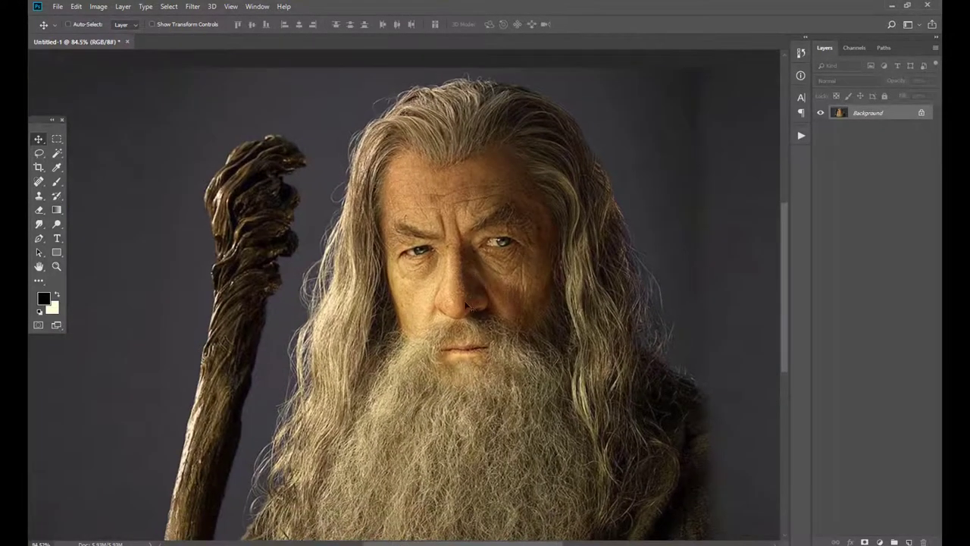
{"action": "left_click_drag", "start_coordinate": [463, 300], "coordinate": [458, 275]}
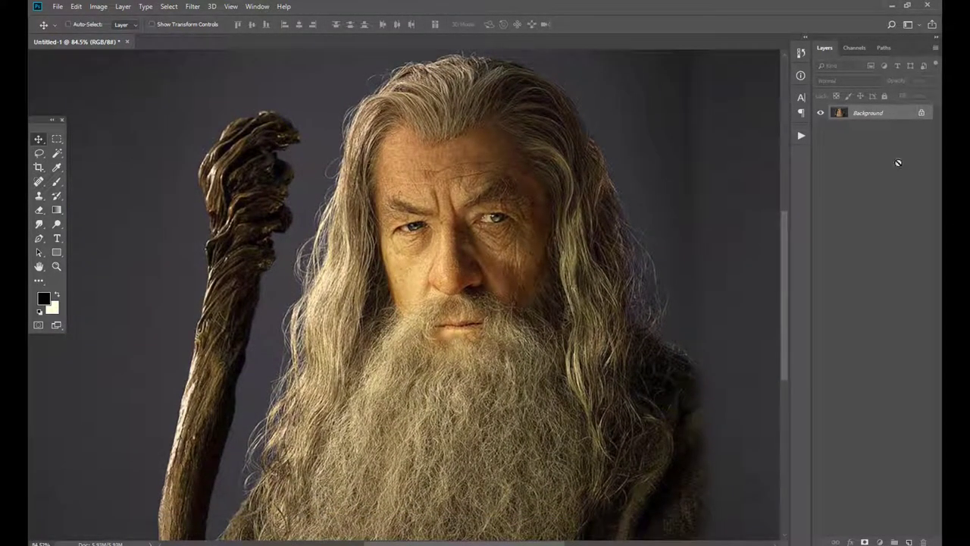
{"action": "left_click_drag", "start_coordinate": [921, 112], "coordinate": [909, 543]}
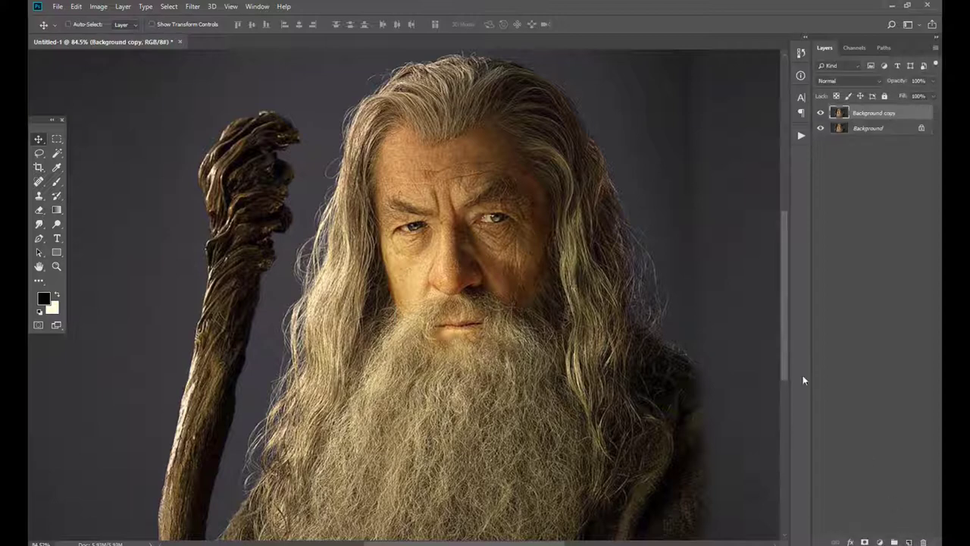
{"action": "scroll", "coordinate": [513, 241], "scroll_direction": "down", "scroll_amount": 2}
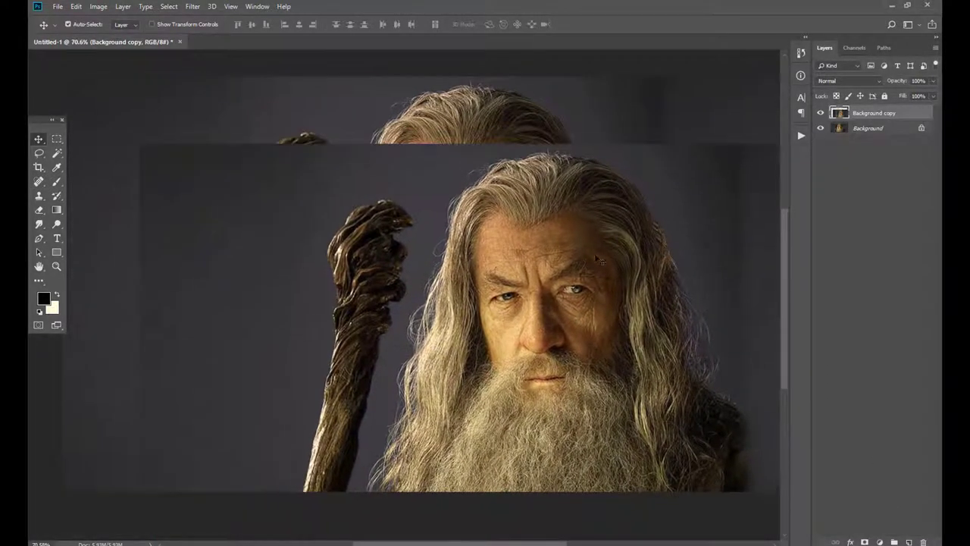
- Apply a High Pass filter with a 6.6-pixel radius to Background copy
{"action": "left_click", "coordinate": [195, 9]}
{"action": "mouse_move", "coordinate": [201, 223]}
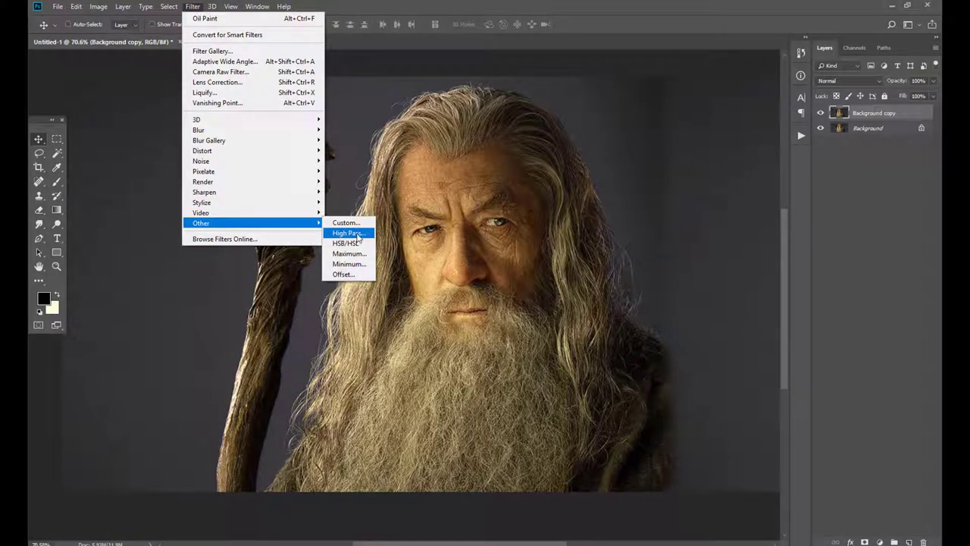
{"action": "left_click", "coordinate": [357, 236]}
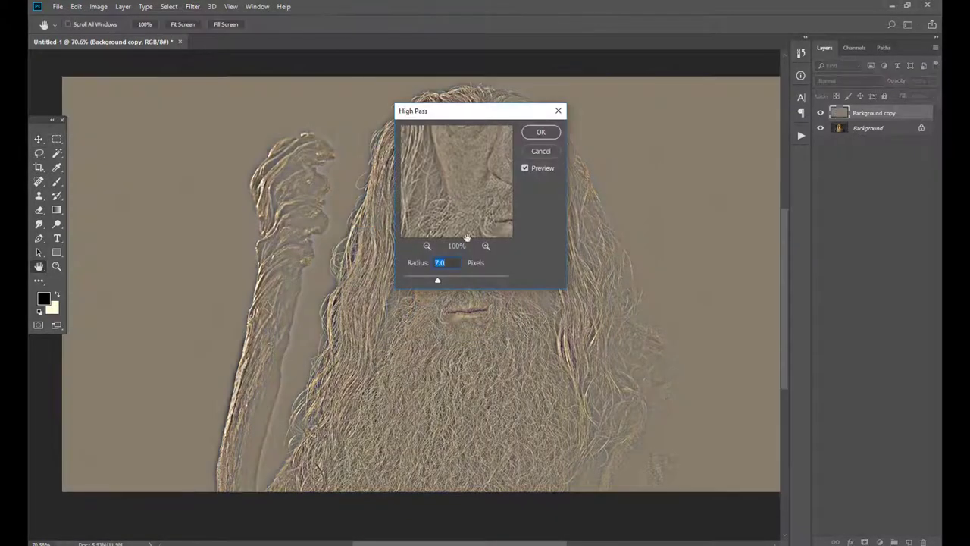
{"action": "mouse_move", "coordinate": [437, 282]}
{"action": "left_mouse_down"}
{"action": "mouse_move", "coordinate": [404, 279]}
{"action": "mouse_move", "coordinate": [441, 283]}
{"action": "left_mouse_up"}
{"action": "left_click_drag", "start_coordinate": [470, 111], "coordinate": [616, 117]}
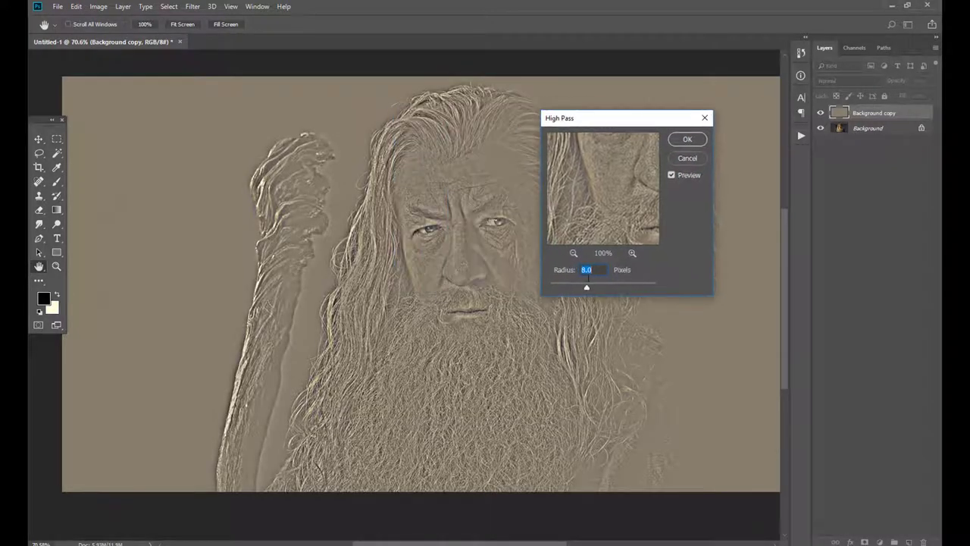
{"action": "left_click_drag", "start_coordinate": [585, 287], "coordinate": [582, 288]}
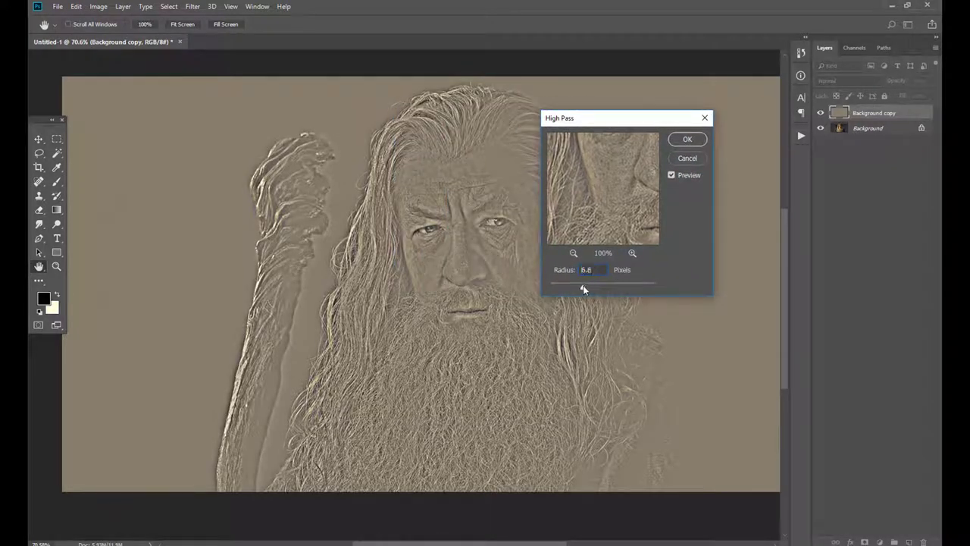
{"action": "left_click", "coordinate": [700, 142]}
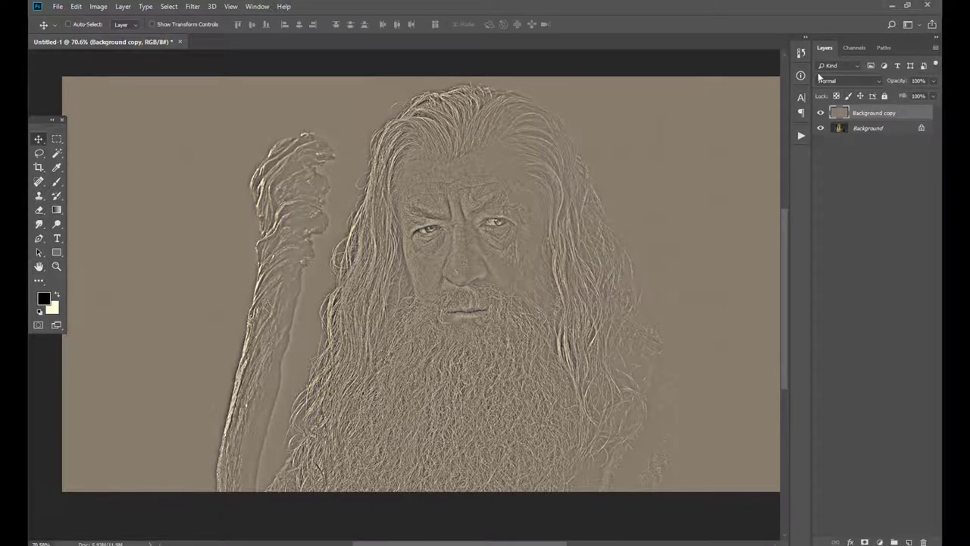
- Set the high-pass layer to Overlay blend mode and compare the sharpened eye detail
{"action": "left_click", "coordinate": [836, 81]}
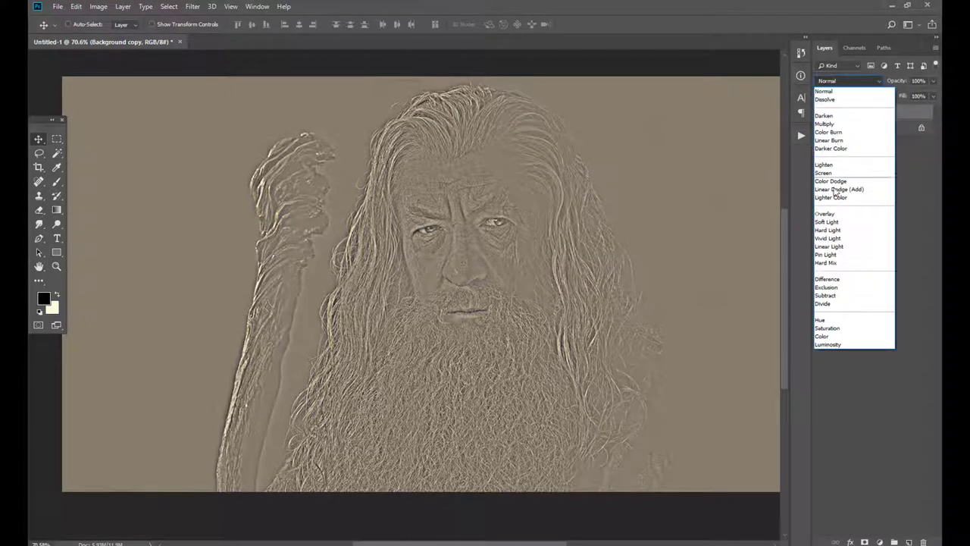
{"action": "left_click", "coordinate": [847, 215]}
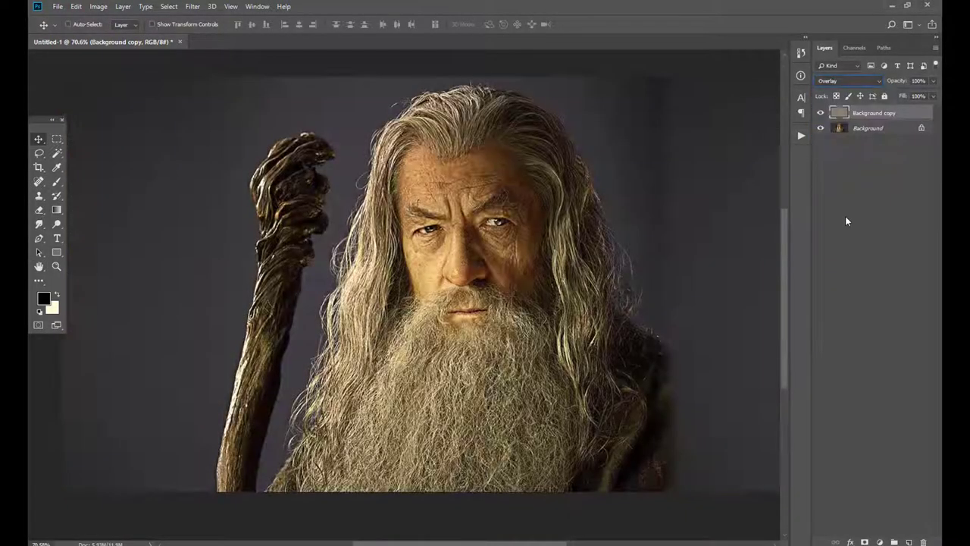
{"action": "left_click", "coordinate": [820, 113]}
{"action": "left_click", "coordinate": [820, 113]}
{"action": "mouse_move", "coordinate": [530, 214]}
{"action": "left_mouse_down"}
{"action": "mouse_move", "coordinate": [518, 216]}
{"action": "mouse_move", "coordinate": [583, 212]}
{"action": "left_mouse_up"}
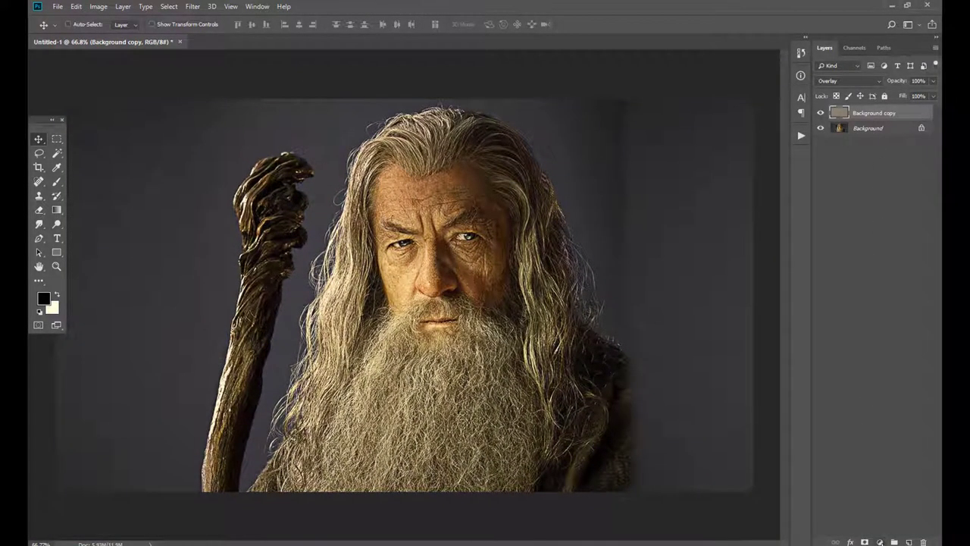
{"action": "left_click", "coordinate": [879, 541]}
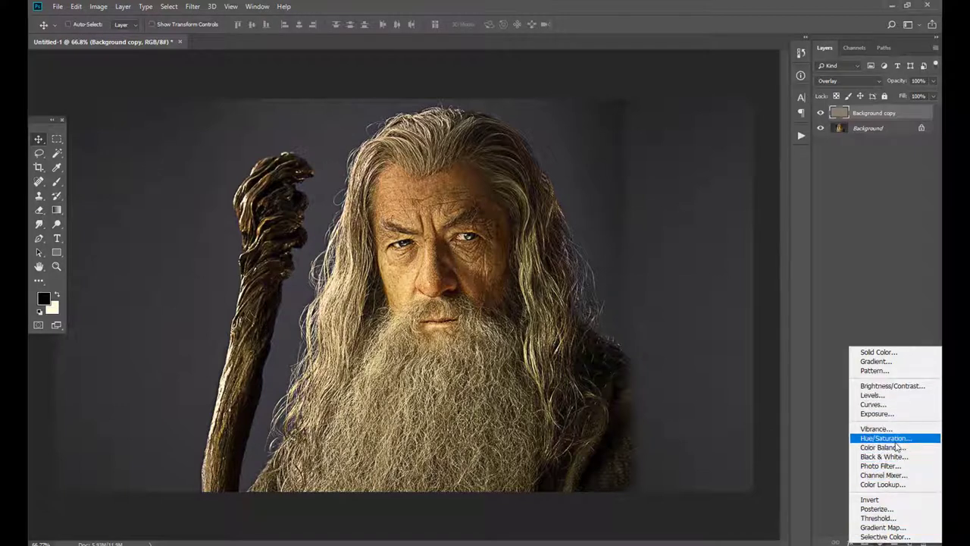
- Add a Color Balance layer with midtones Cyan/Red +5 and Yellow/Blue -21, toggling it to compare
{"action": "left_click", "coordinate": [883, 447]}
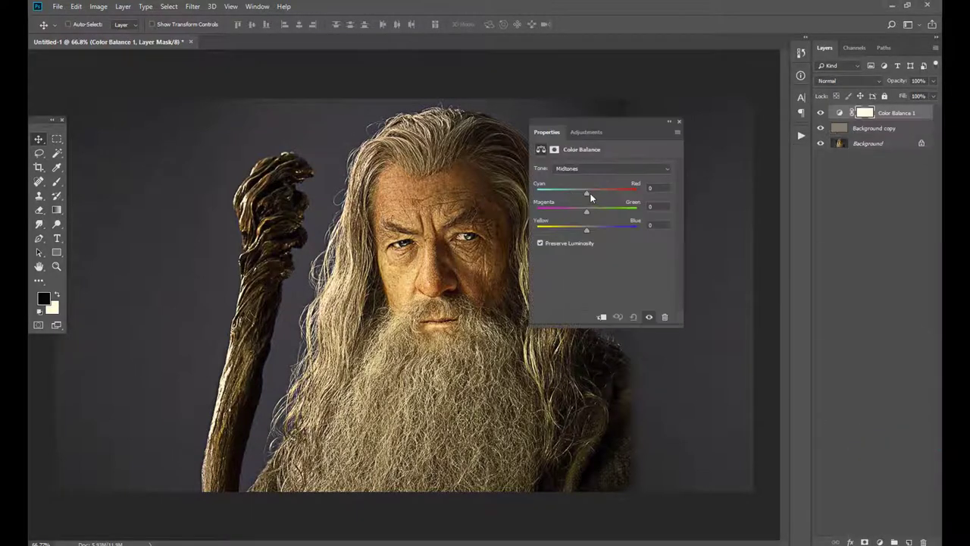
{"action": "left_click_drag", "start_coordinate": [586, 229], "coordinate": [576, 229]}
{"action": "left_click_drag", "start_coordinate": [586, 193], "coordinate": [594, 193]}
{"action": "left_click_drag", "start_coordinate": [594, 195], "coordinate": [589, 193]}
{"action": "scroll", "coordinate": [449, 232], "scroll_direction": "up", "scroll_amount": 3}
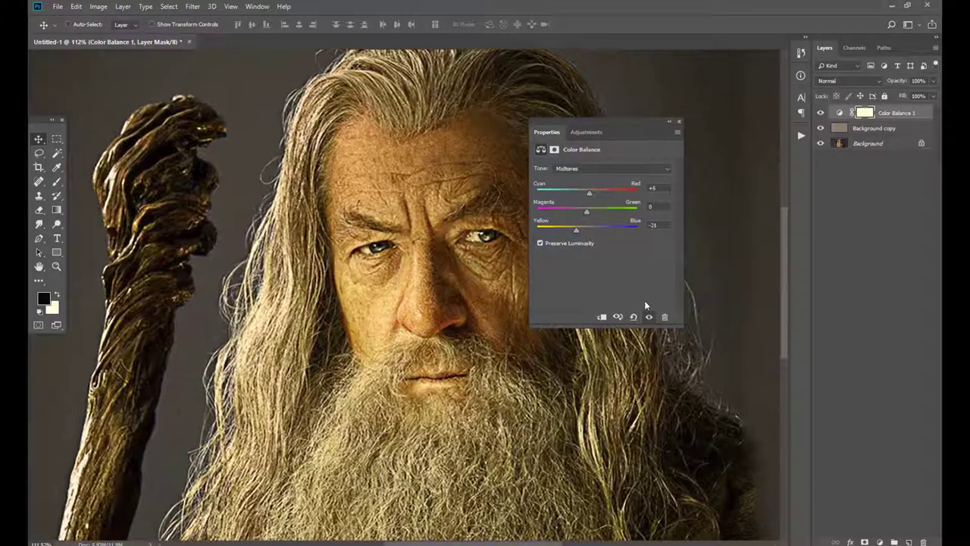
{"action": "left_click", "coordinate": [680, 124]}
{"action": "left_click", "coordinate": [820, 113]}
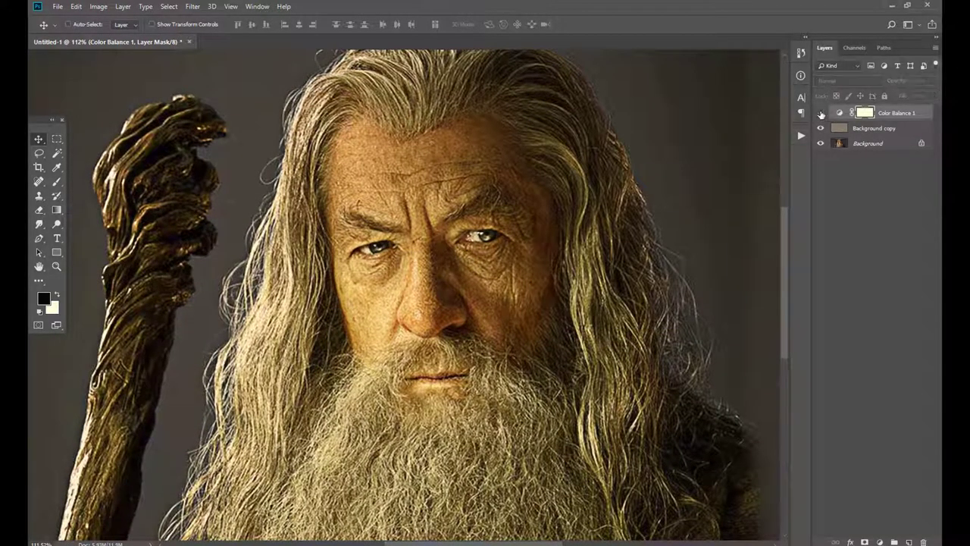
{"action": "scroll", "coordinate": [543, 282], "scroll_direction": "down", "scroll_amount": 2}
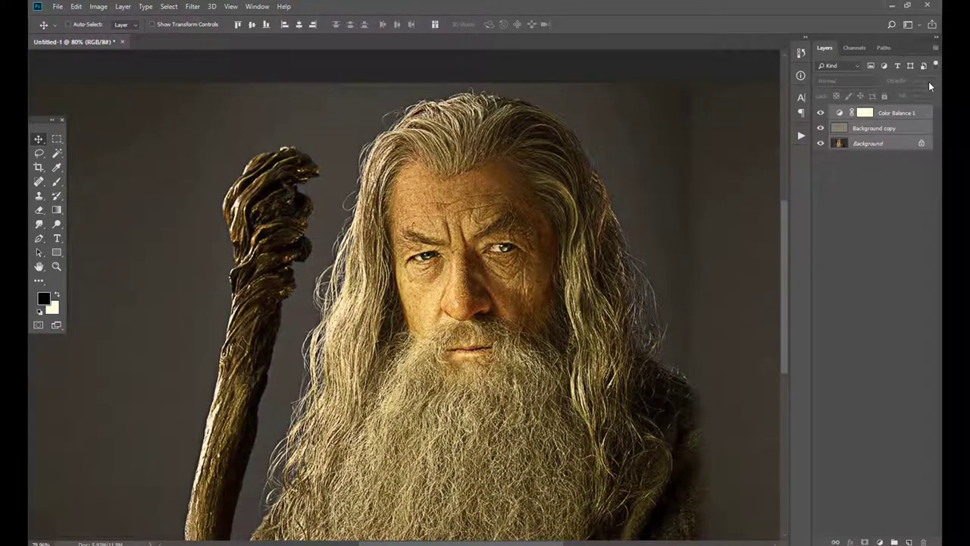
- Flatten all layers into one Background, then apply Paint Daubs with brush size 2 and sharpness 2
{"action": "left_click", "coordinate": [935, 48]}
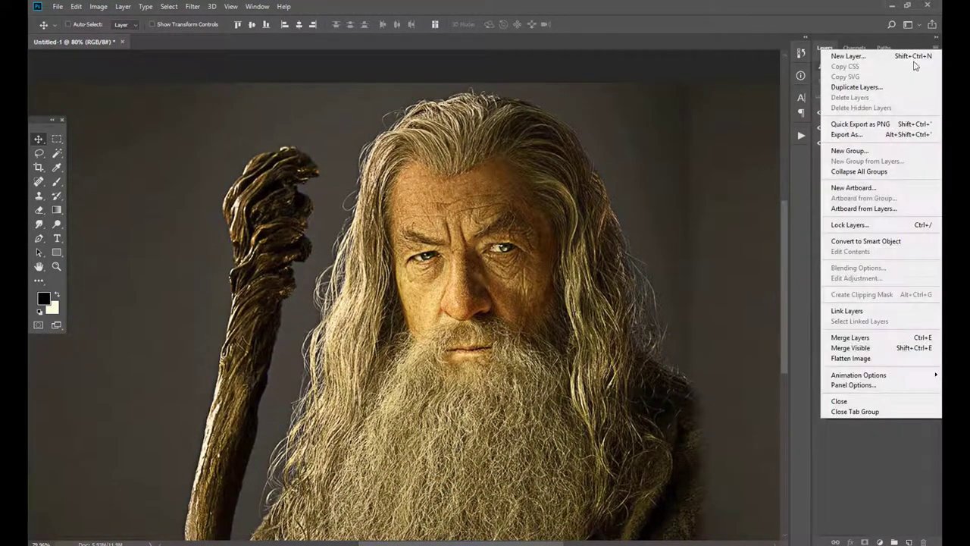
{"action": "left_click", "coordinate": [853, 341]}
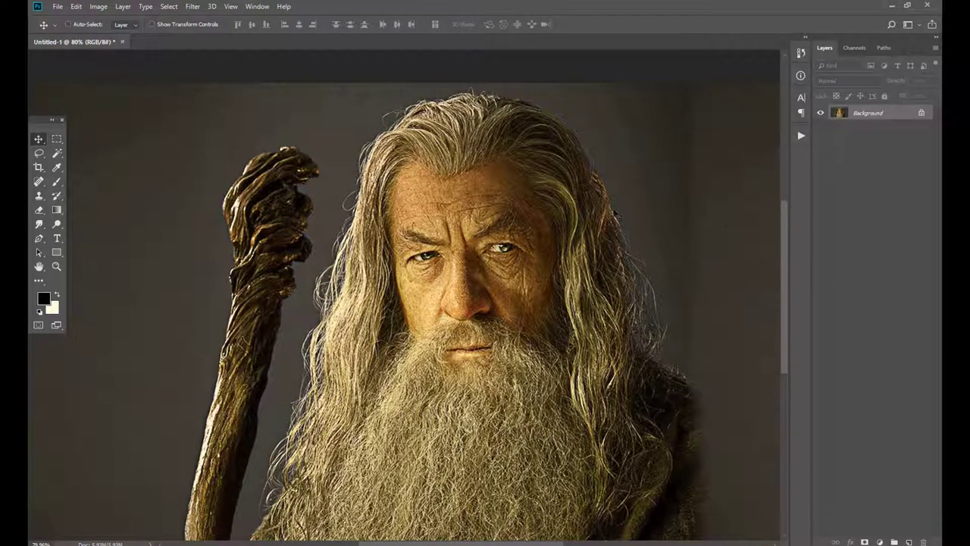
{"action": "left_click", "coordinate": [198, 7]}
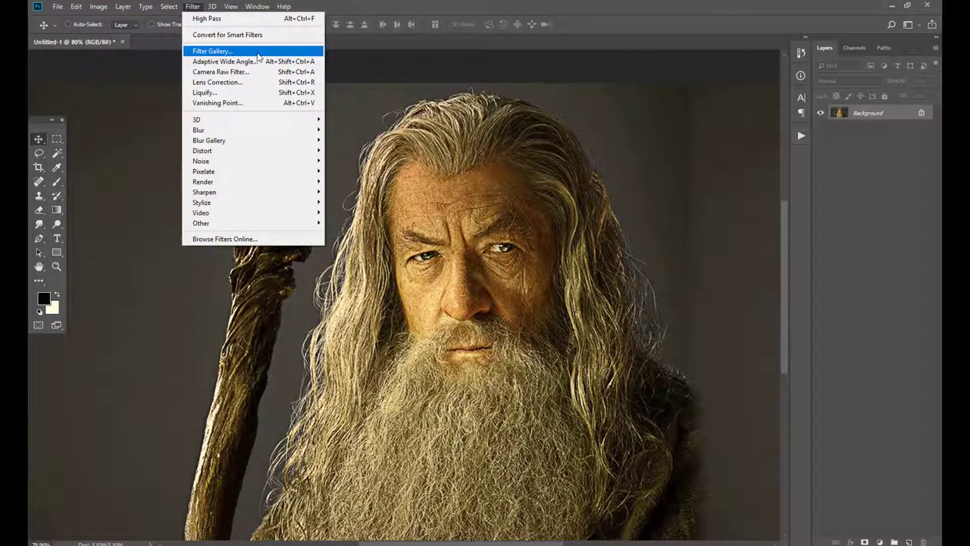
{"action": "left_click", "coordinate": [258, 52]}
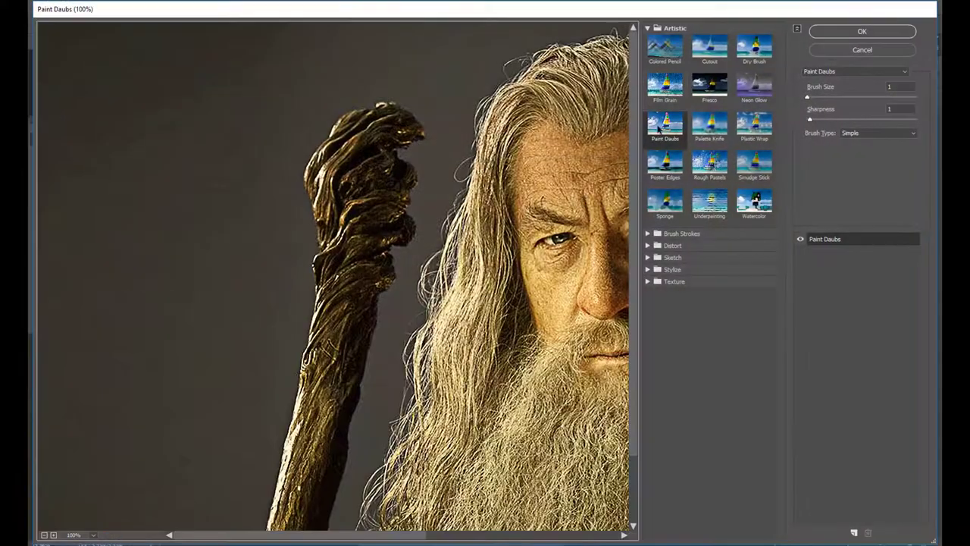
{"action": "left_click", "coordinate": [664, 133]}
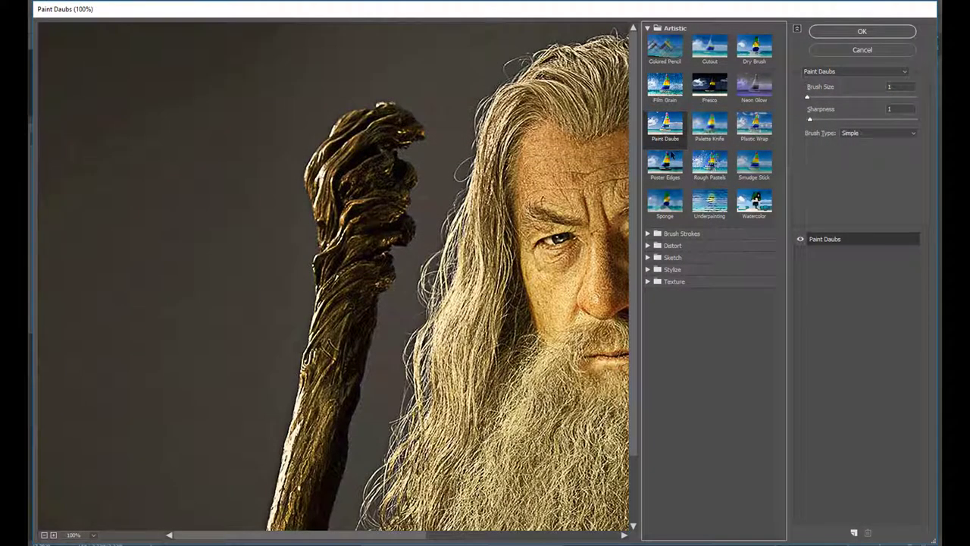
{"action": "left_click_drag", "start_coordinate": [556, 235], "coordinate": [388, 234]}
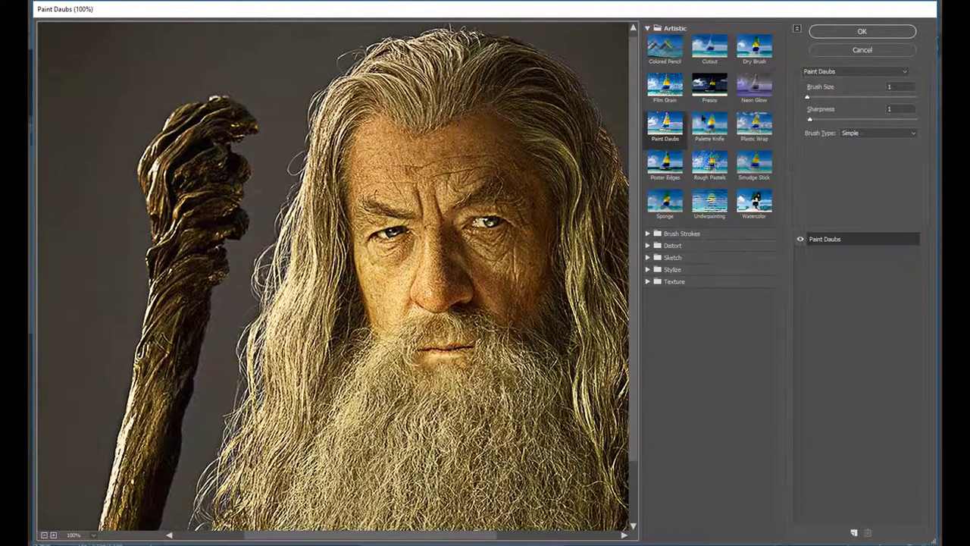
{"action": "left_click", "coordinate": [809, 99]}
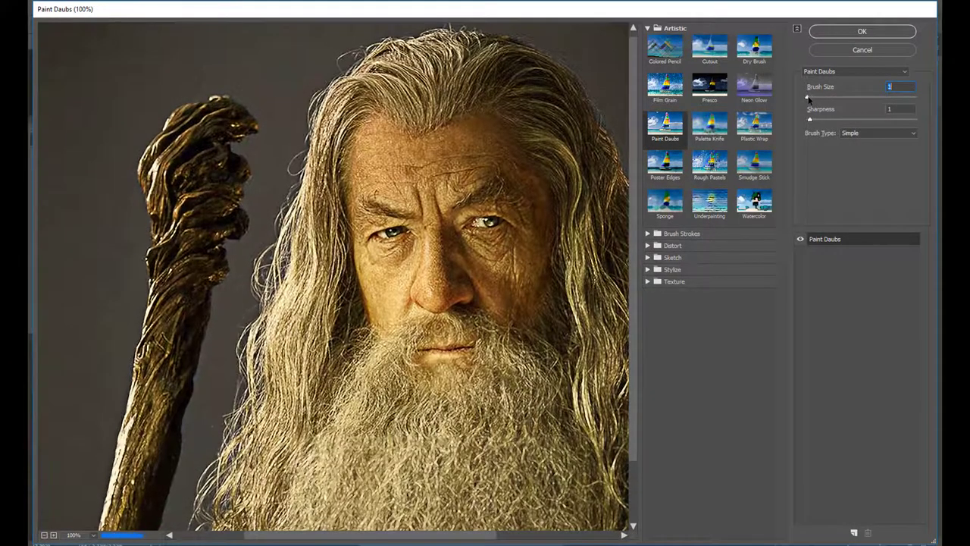
{"action": "left_click", "coordinate": [809, 119]}
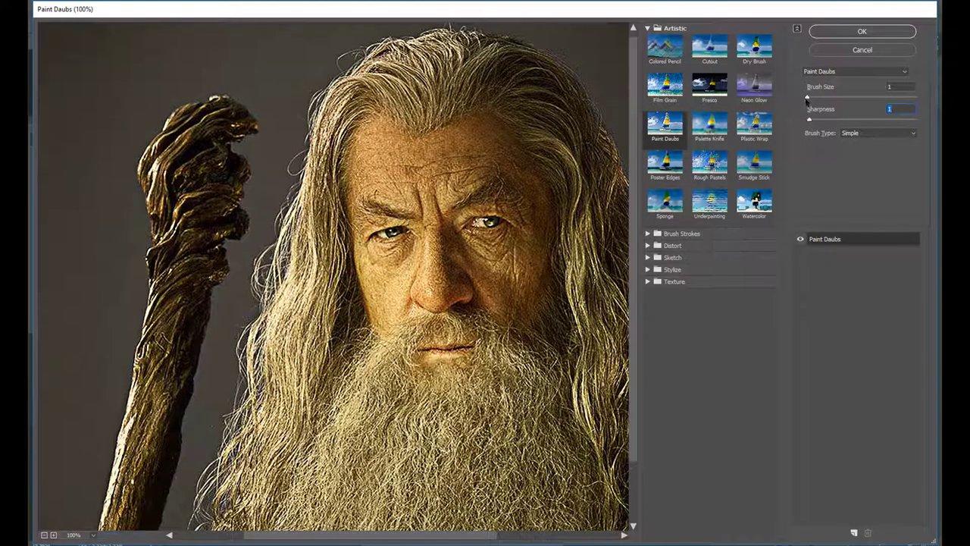
{"action": "left_click", "coordinate": [808, 98]}
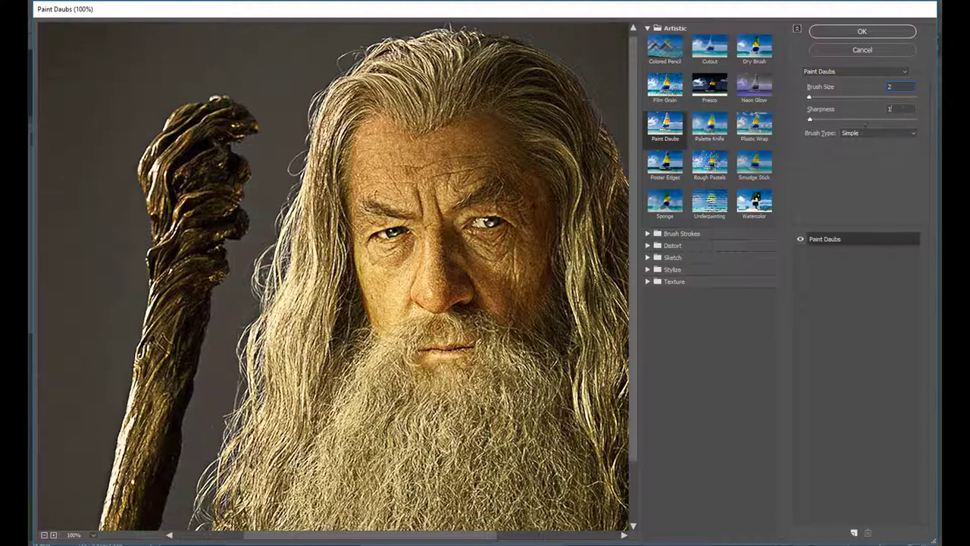
{"action": "left_click", "coordinate": [862, 32]}
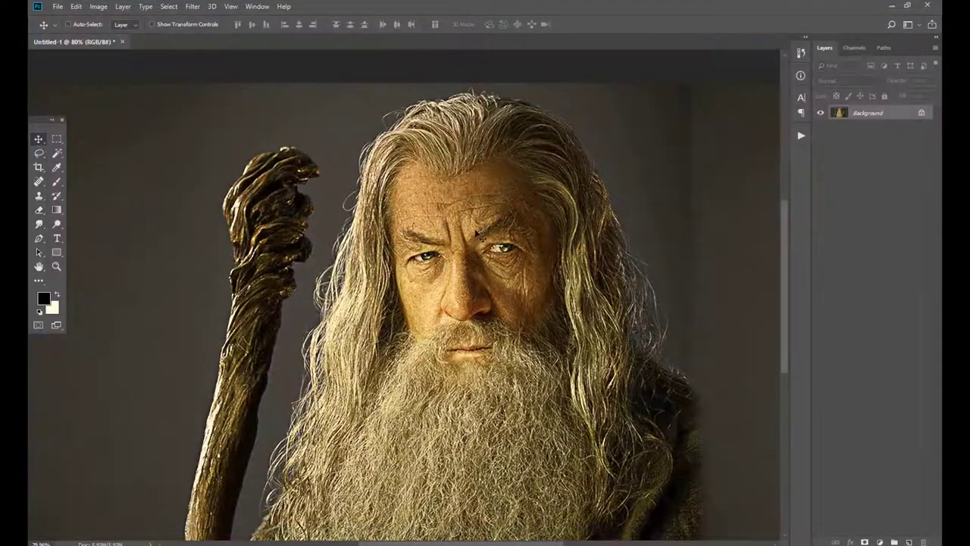
- Zoom in to inspect the Paint Daubs result, review the History panel, and reach Filter > Stylize
{"action": "left_click_drag", "start_coordinate": [497, 258], "coordinate": [501, 277]}
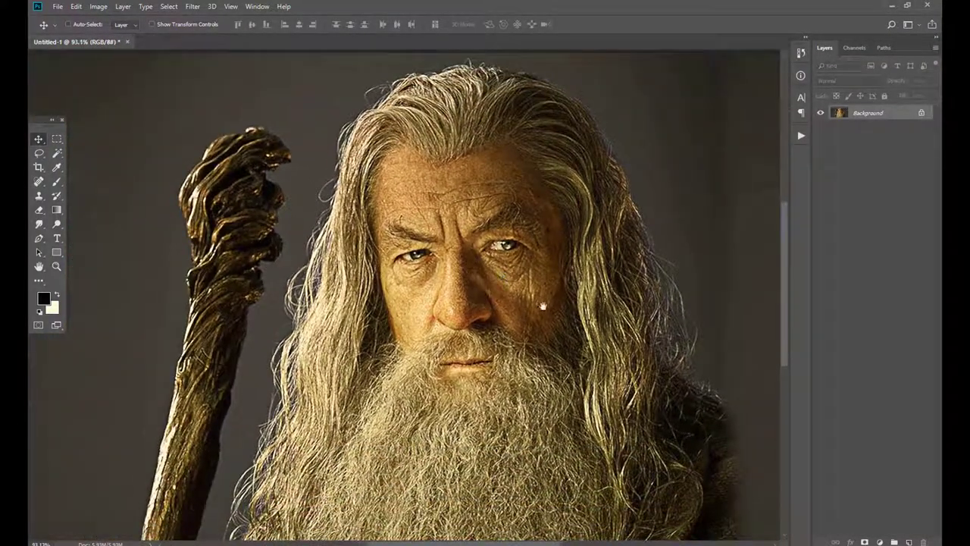
{"action": "left_click_drag", "start_coordinate": [543, 306], "coordinate": [531, 303]}
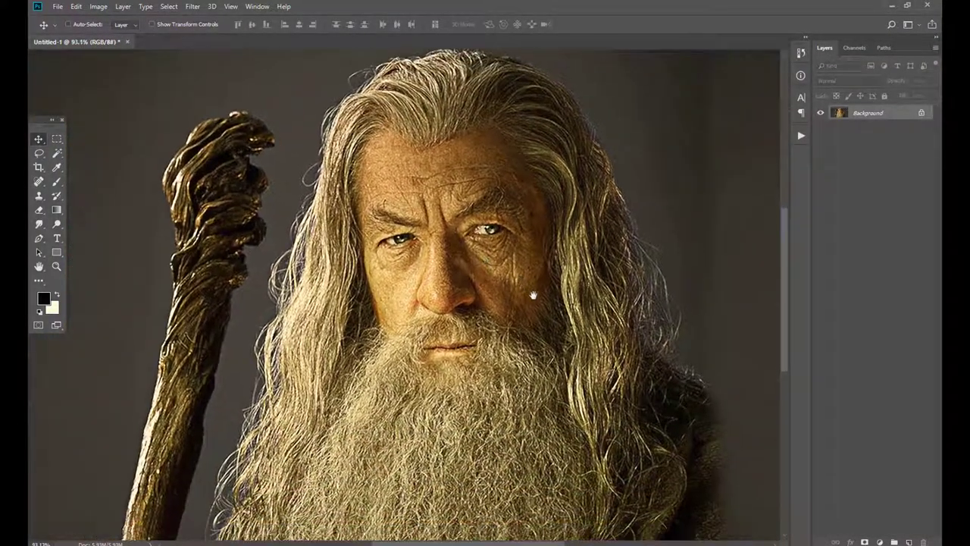
{"action": "left_click", "coordinate": [800, 53]}
{"action": "scroll", "coordinate": [732, 136], "scroll_direction": "up", "scroll_amount": 3}
{"action": "scroll", "coordinate": [735, 116], "scroll_direction": "up", "scroll_amount": 3}
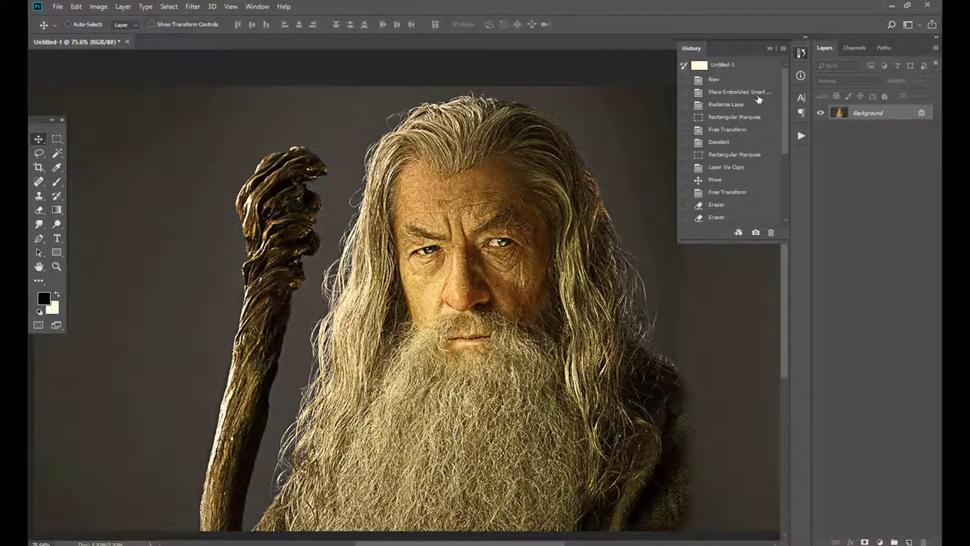
{"action": "left_click", "coordinate": [801, 54]}
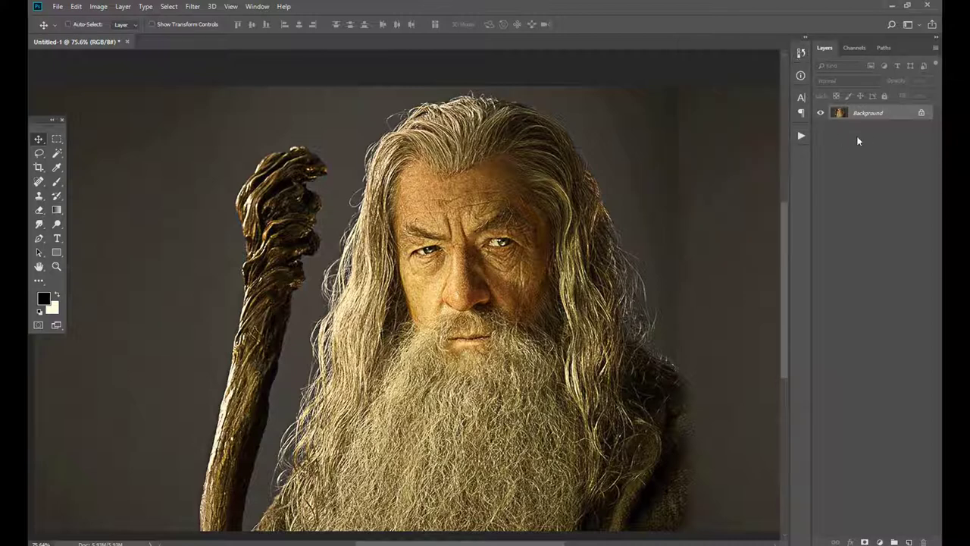
{"action": "left_click", "coordinate": [194, 6]}
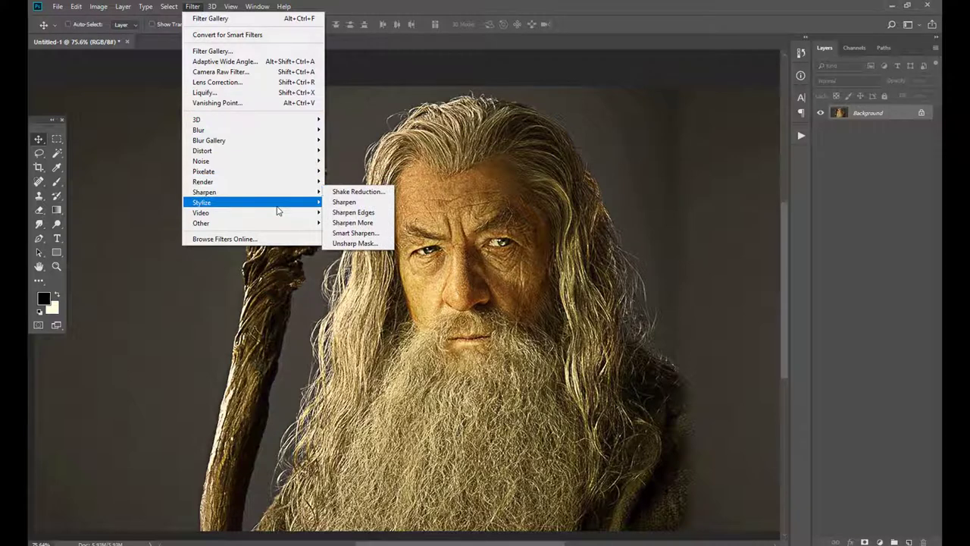
{"action": "mouse_move", "coordinate": [228, 202]}
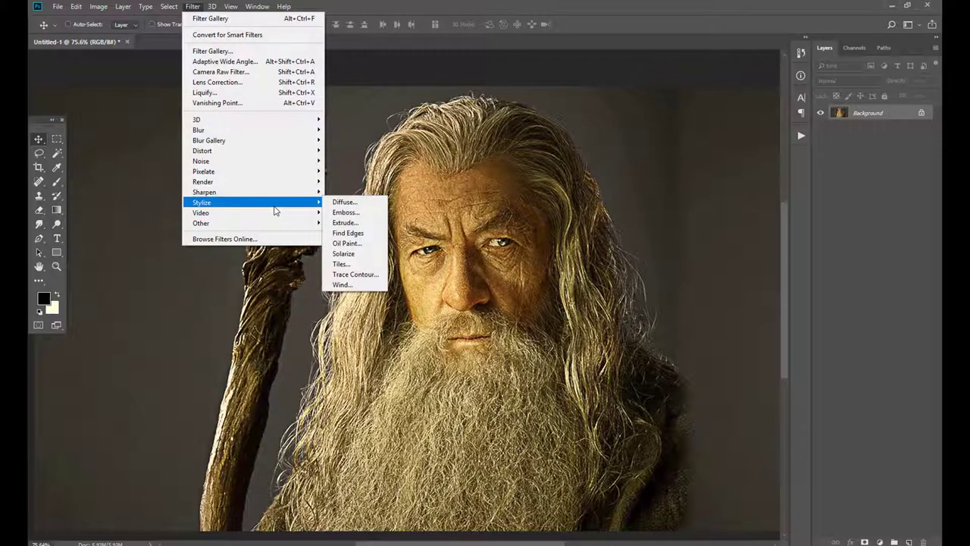
- Run Filter > Stylize > Oil Paint with Stylization 1.5, keeping Cleanliness 2.5, Scale 0.1, Bristle Detail 2.6
{"action": "left_click", "coordinate": [369, 247]}
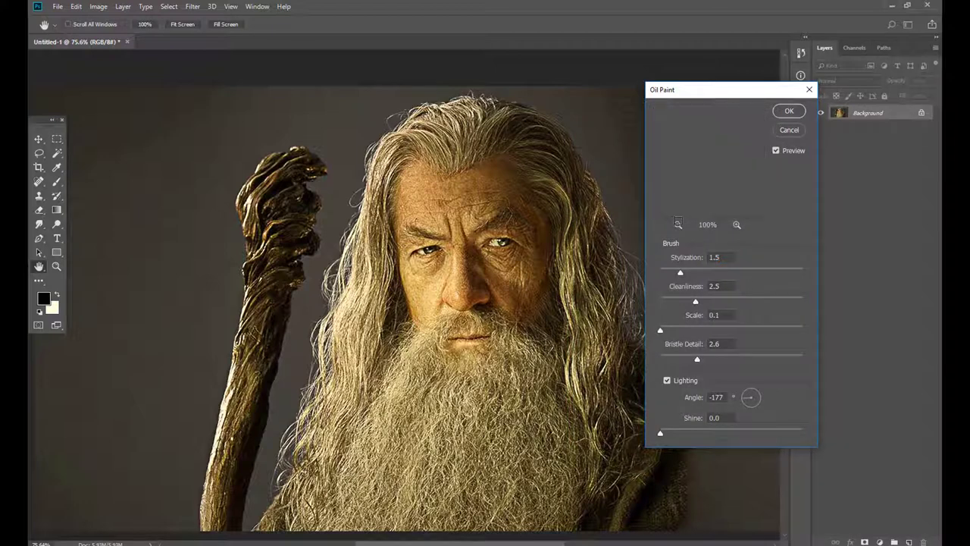
{"action": "left_click", "coordinate": [682, 273]}
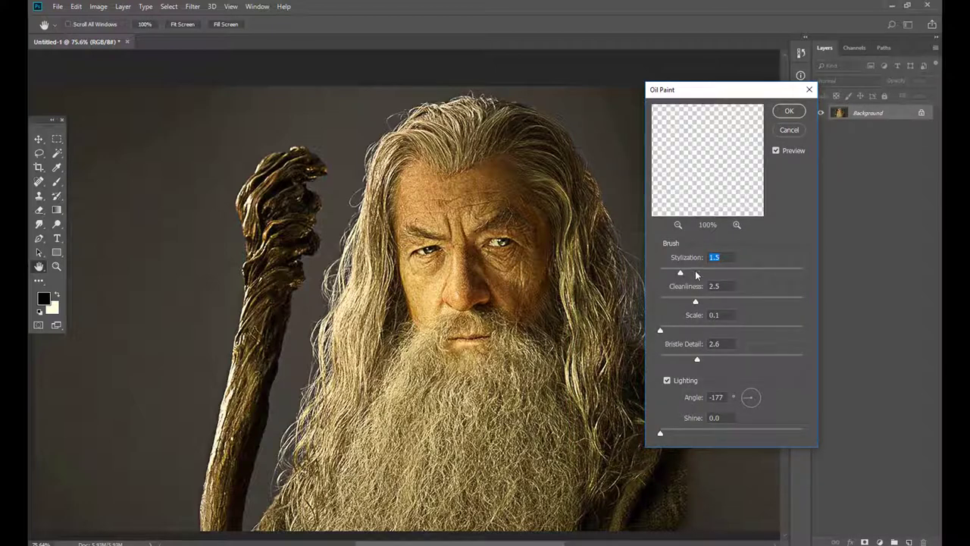
{"action": "mouse_move", "coordinate": [696, 275]}
{"action": "left_mouse_down"}
{"action": "mouse_move", "coordinate": [685, 274]}
{"action": "mouse_move", "coordinate": [701, 276]}
{"action": "left_mouse_up"}
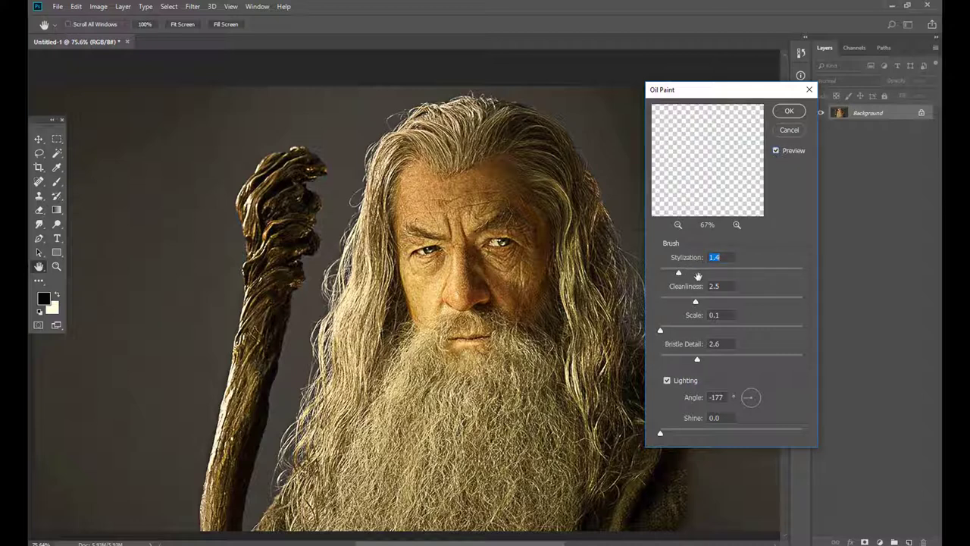
{"action": "key", "text": "Up"}
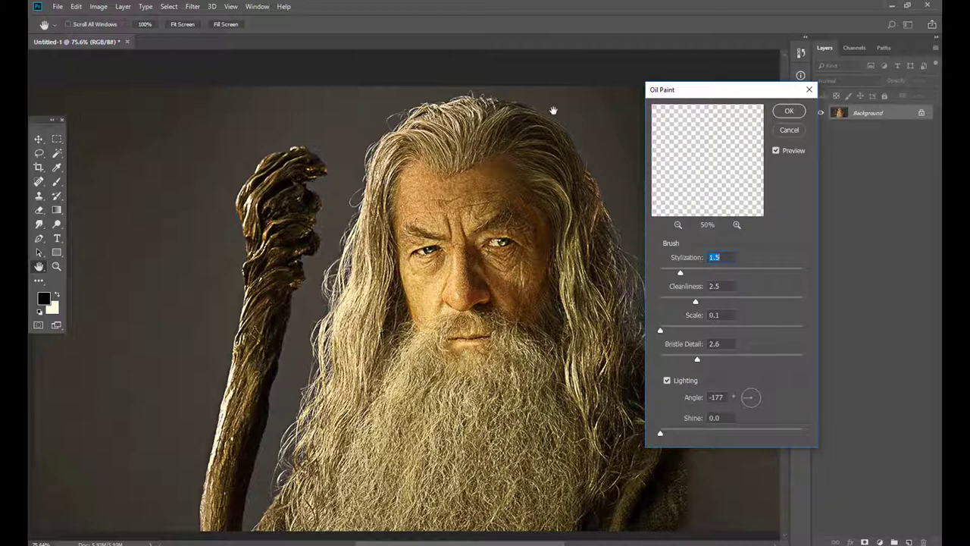
{"action": "left_click", "coordinate": [778, 114]}
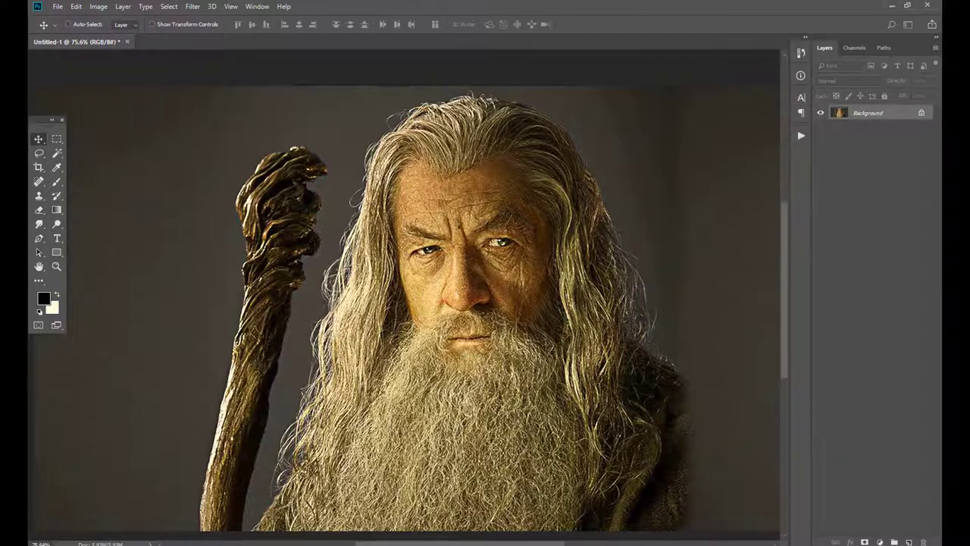
{"action": "scroll", "coordinate": [459, 226], "scroll_direction": "up", "scroll_amount": 5}
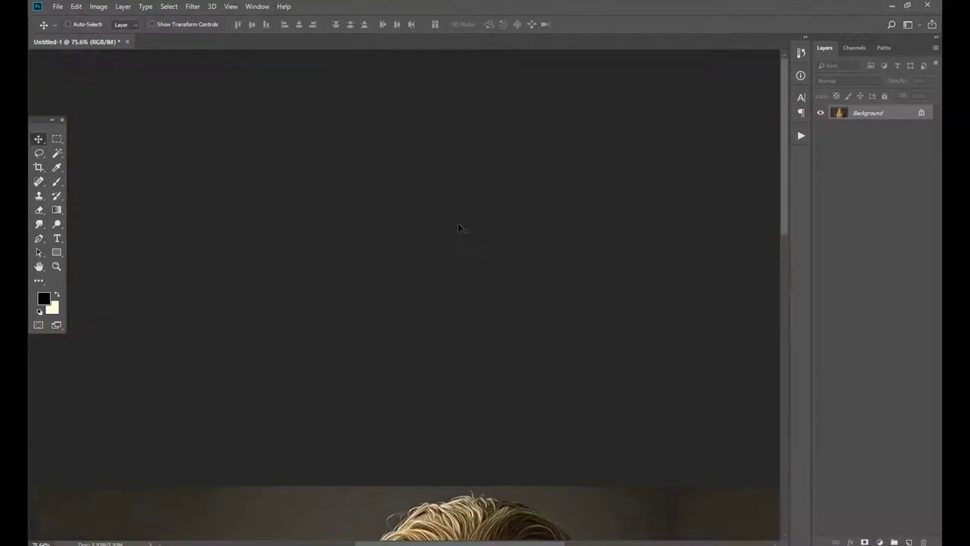
{"action": "scroll", "coordinate": [547, 465], "scroll_direction": "down", "scroll_amount": 5}
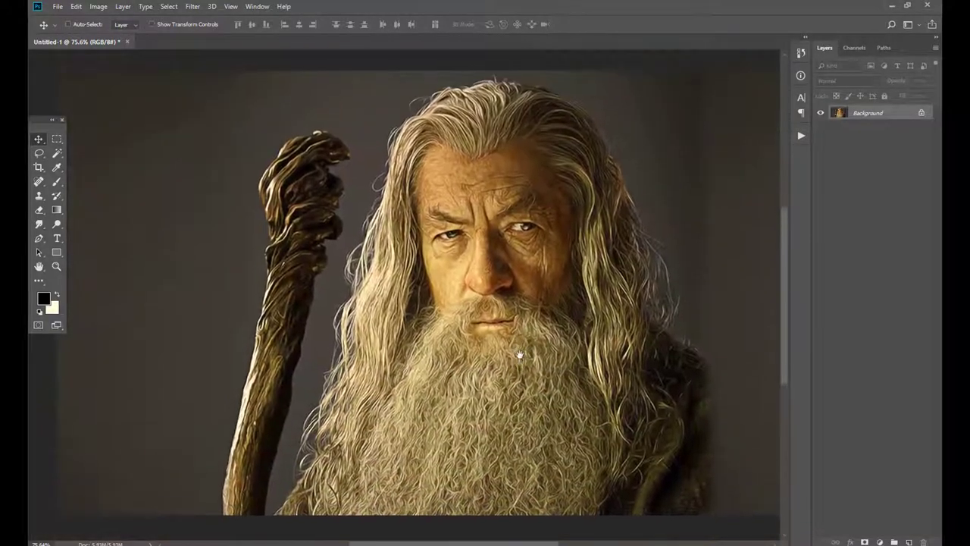
{"action": "scroll", "coordinate": [504, 258], "scroll_direction": "up", "scroll_amount": 4}
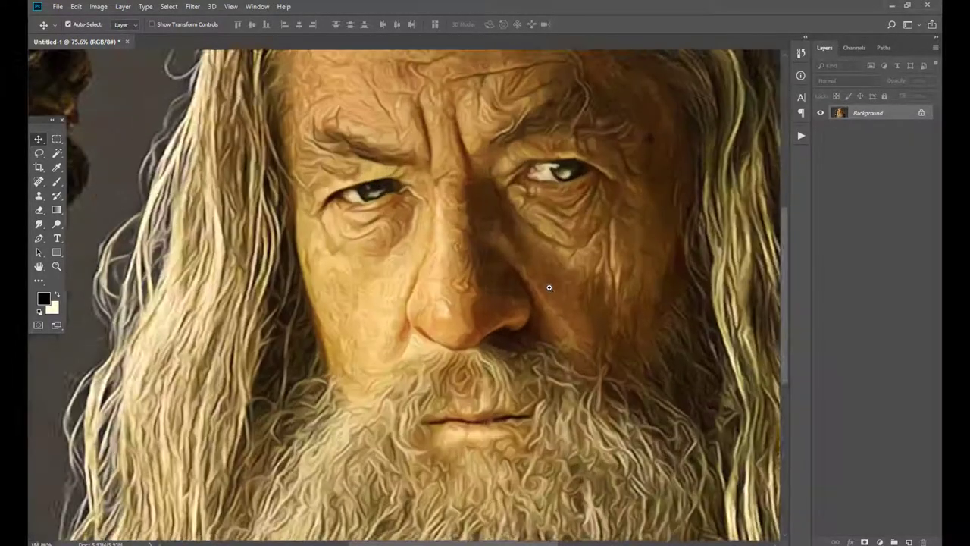
{"action": "scroll", "coordinate": [455, 256], "scroll_direction": "down", "scroll_amount": 2}
{"action": "scroll", "coordinate": [437, 254], "scroll_direction": "down", "scroll_amount": 3}
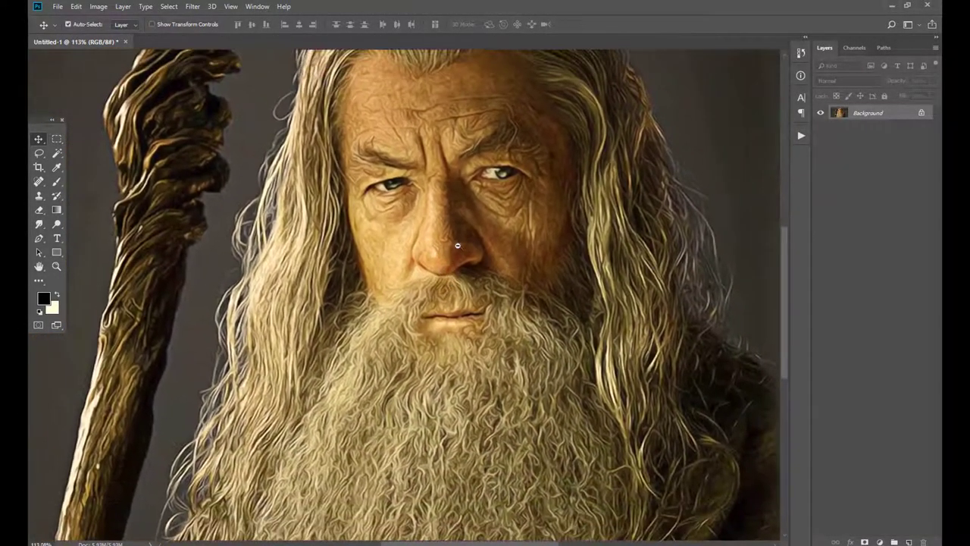
{"action": "scroll", "coordinate": [454, 227], "scroll_direction": "up", "scroll_amount": 1}
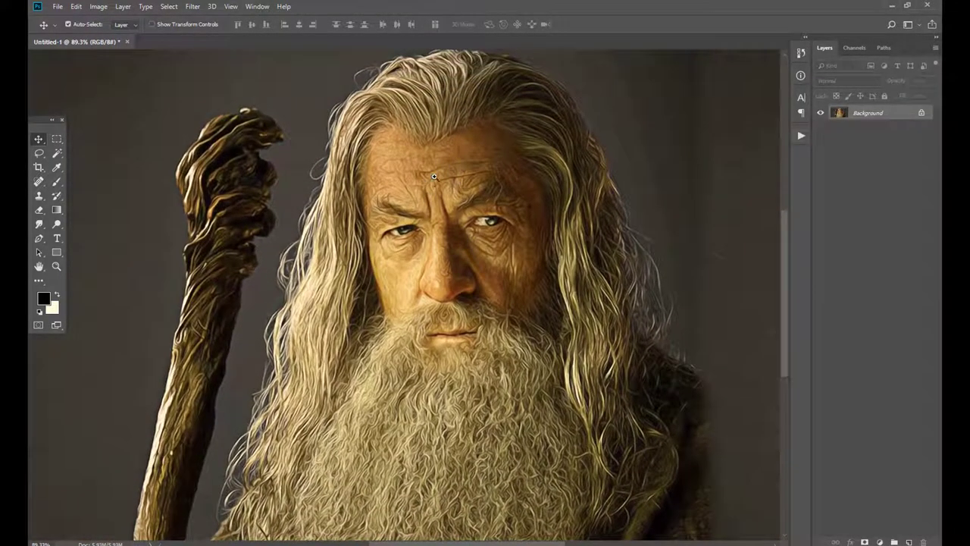
{"action": "scroll", "coordinate": [433, 176], "scroll_direction": "up", "scroll_amount": 4}
{"action": "scroll", "coordinate": [303, 212], "scroll_direction": "down", "scroll_amount": 2}
{"action": "scroll", "coordinate": [125, 235], "scroll_direction": "up", "scroll_amount": 1}
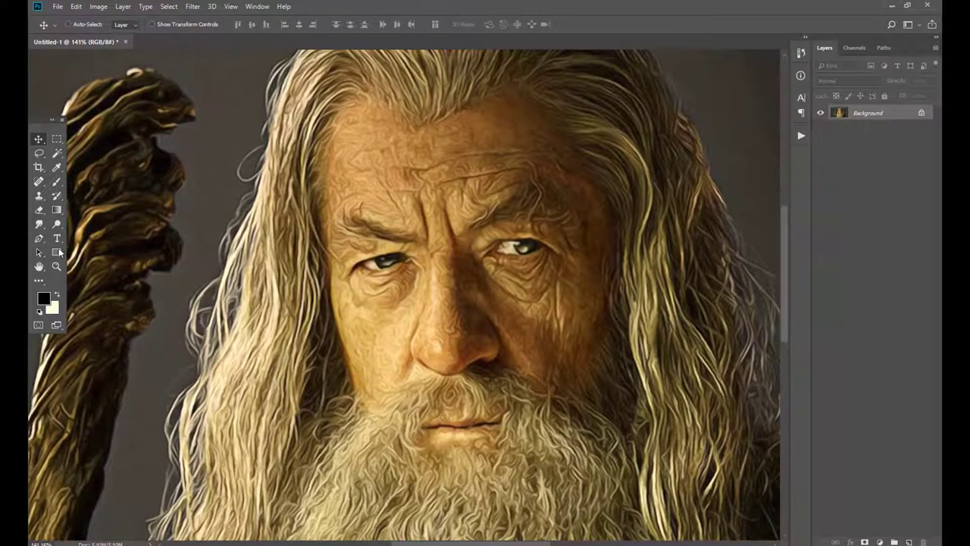
- Select the Smudge tool, zoom in, and duplicate Background to Layer 1, then delete that layer
{"action": "left_click", "coordinate": [38, 225]}
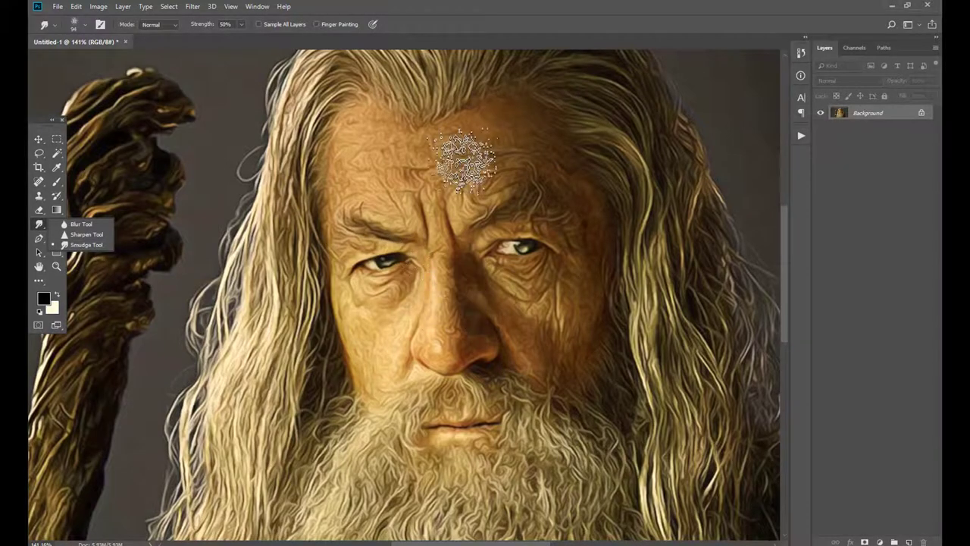
{"action": "scroll", "coordinate": [485, 227], "scroll_direction": "down", "scroll_amount": 3}
{"action": "scroll", "coordinate": [506, 250], "scroll_direction": "up", "scroll_amount": 1}
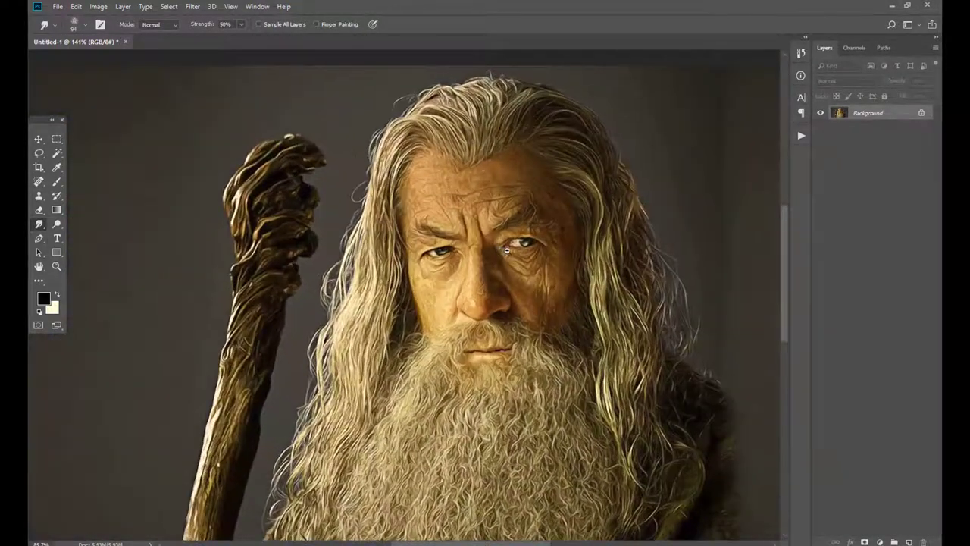
{"action": "scroll", "coordinate": [506, 250], "scroll_direction": "up", "scroll_amount": 2}
{"action": "key", "text": "ctrl+j"}
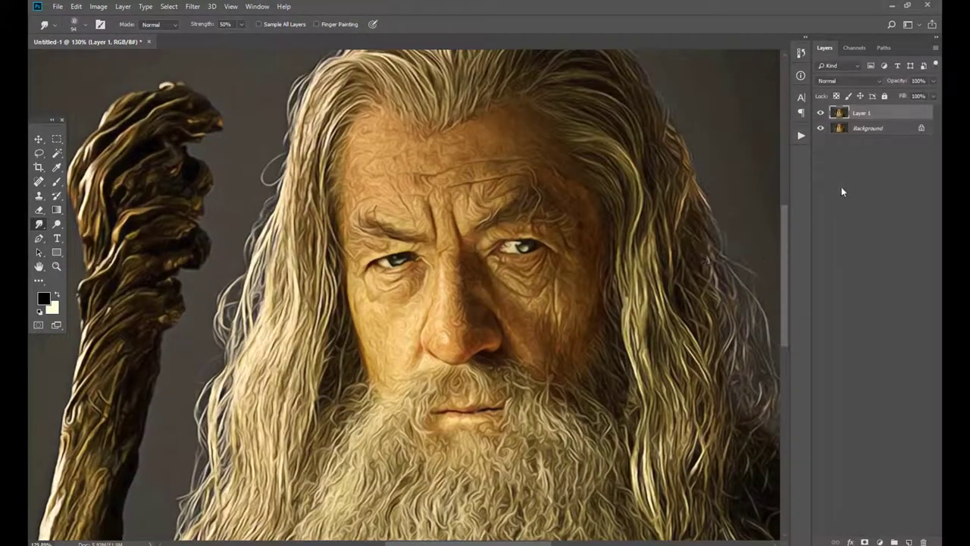
{"action": "left_click_drag", "start_coordinate": [889, 123], "coordinate": [907, 539]}
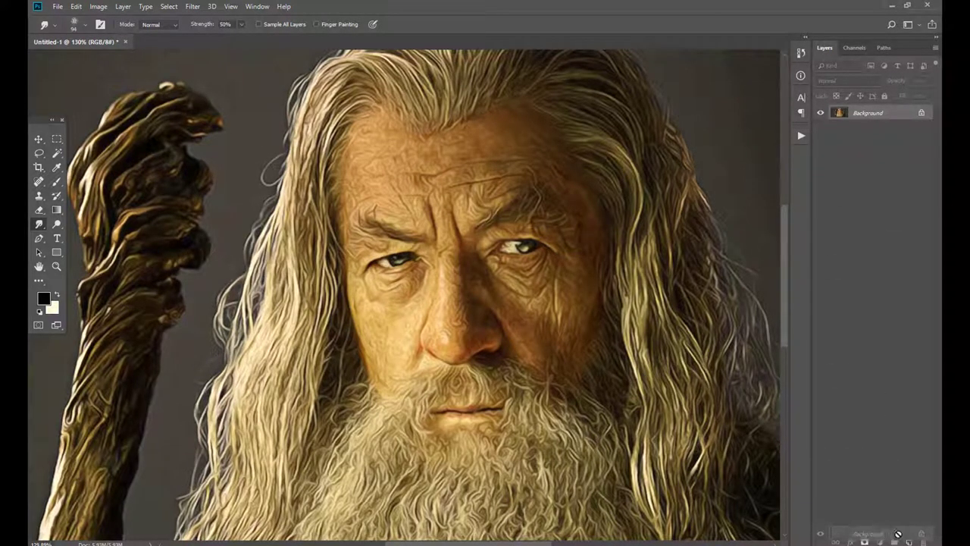
- Set the Smudge brush to the Spatter 59 preset at 69 px
{"action": "scroll", "coordinate": [405, 174], "scroll_direction": "up", "scroll_amount": 3}
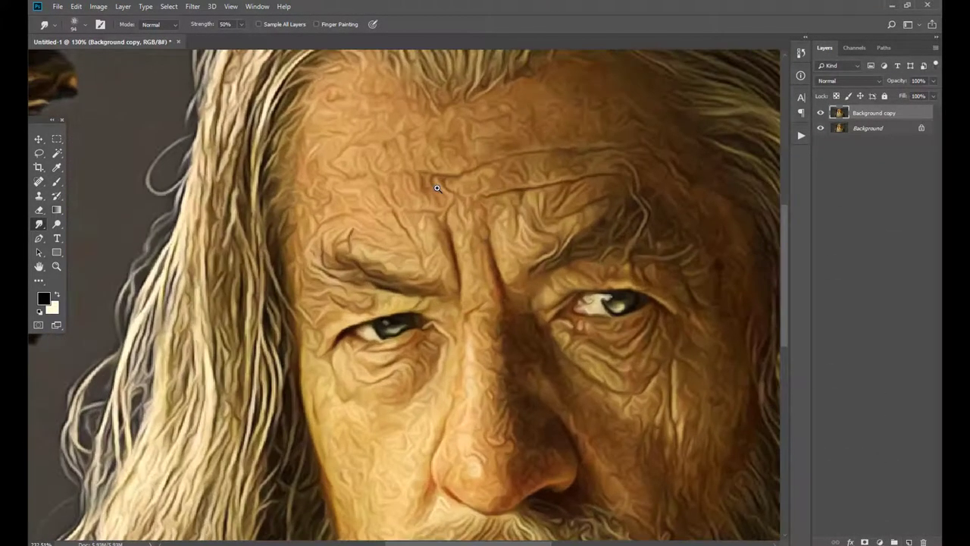
{"action": "right_click", "coordinate": [379, 173]}
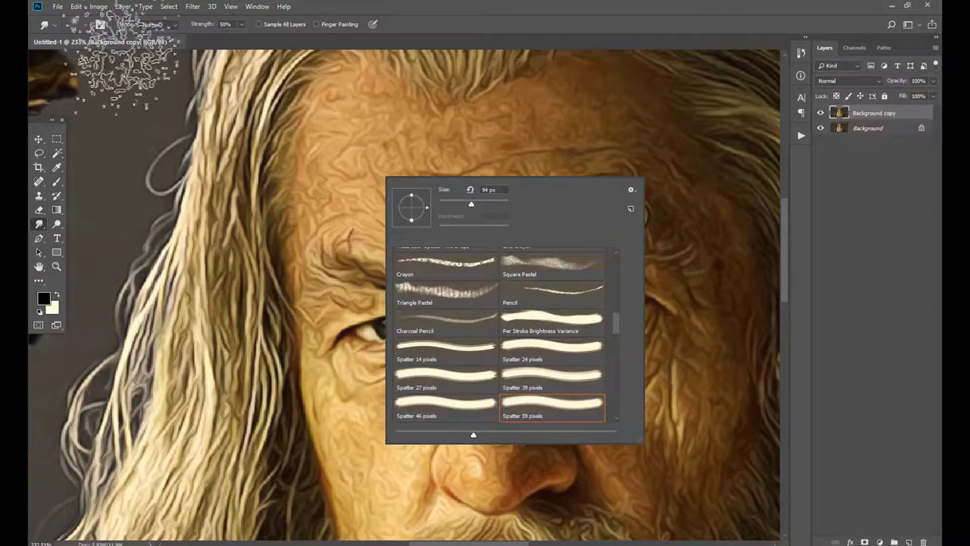
{"action": "left_click", "coordinate": [84, 23]}
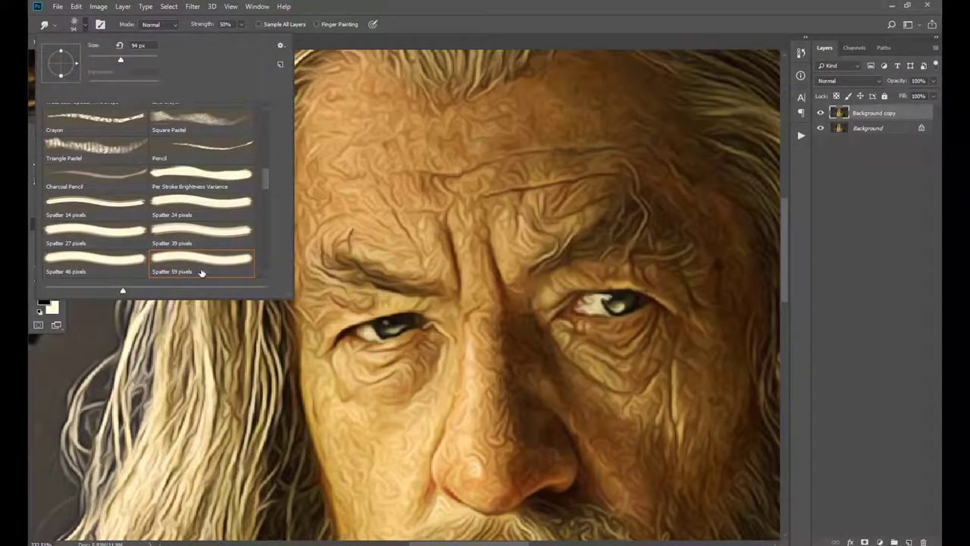
{"action": "scroll", "coordinate": [203, 272], "scroll_direction": "down", "scroll_amount": 1}
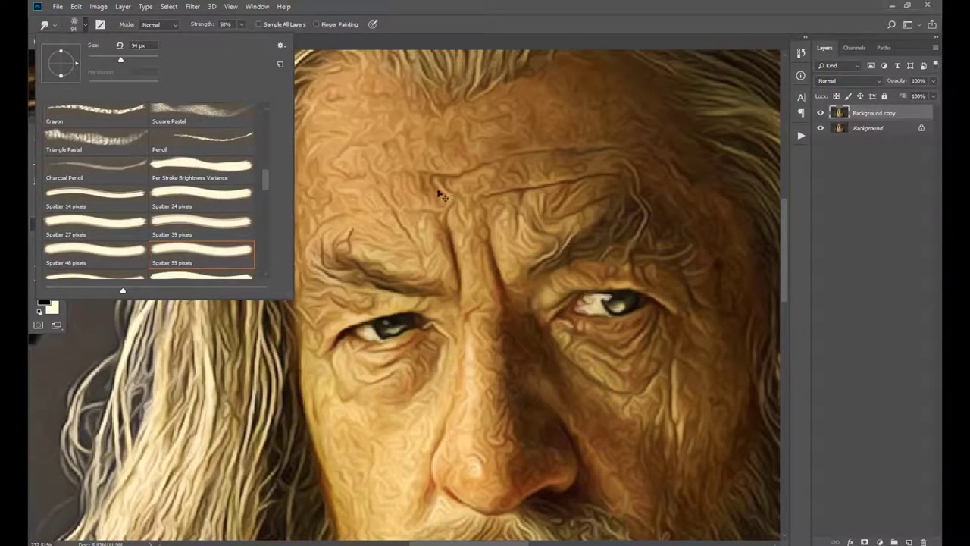
{"action": "left_click", "coordinate": [454, 193]}
{"action": "right_click", "coordinate": [500, 186]}
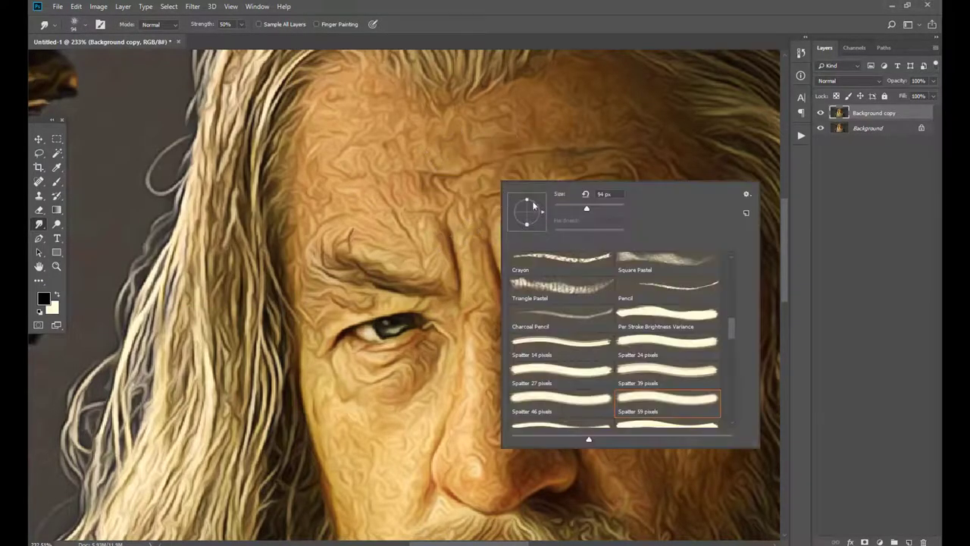
{"action": "left_click_drag", "start_coordinate": [579, 207], "coordinate": [582, 209]}
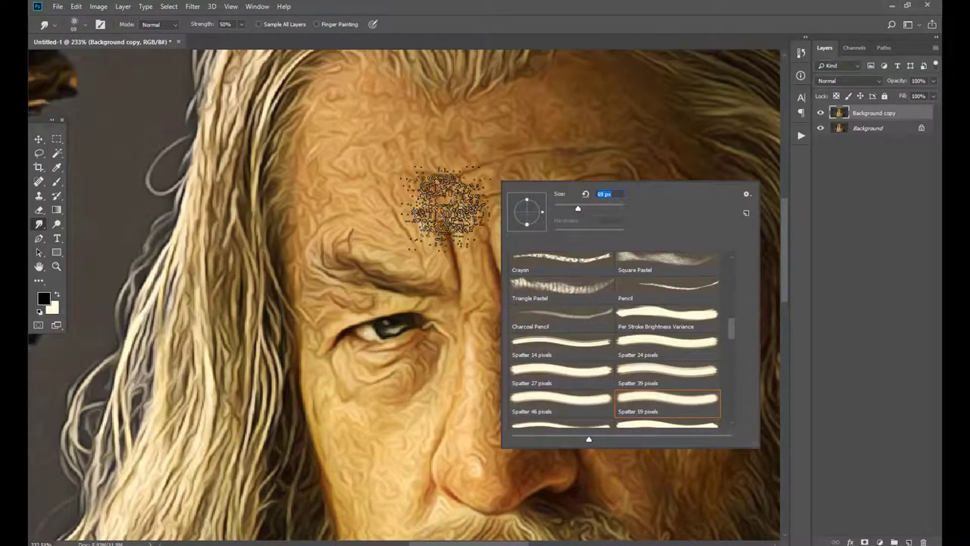
{"action": "left_click", "coordinate": [398, 170]}
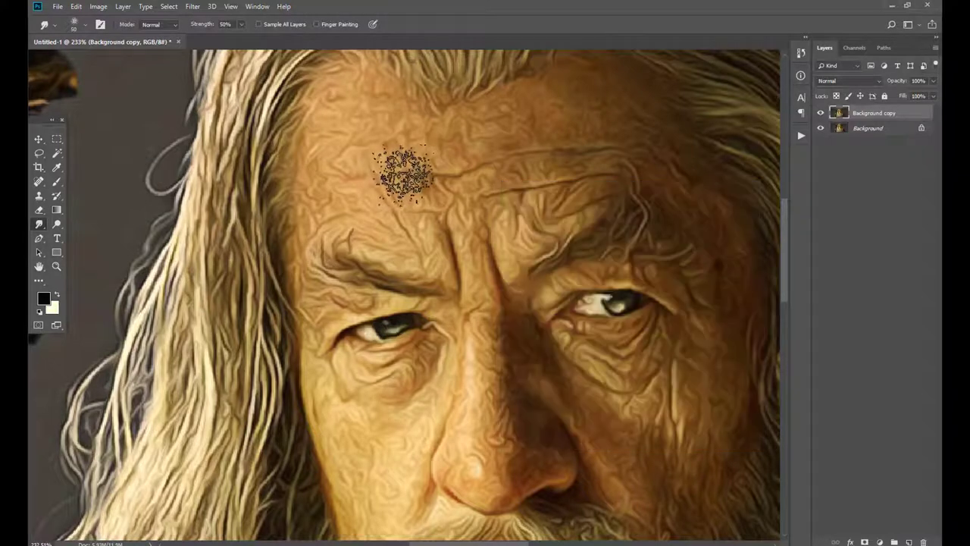
- Smudge the forehead wrinkles, the skin over the brows, and the left temple and cheek
{"action": "mouse_move", "coordinate": [554, 147]}
{"action": "left_mouse_down"}
{"action": "mouse_move", "coordinate": [588, 141]}
{"action": "mouse_move", "coordinate": [519, 147]}
{"action": "mouse_move", "coordinate": [455, 177]}
{"action": "mouse_move", "coordinate": [553, 184]}
{"action": "mouse_move", "coordinate": [455, 206]}
{"action": "mouse_move", "coordinate": [491, 282]}
{"action": "mouse_move", "coordinate": [459, 296]}
{"action": "mouse_move", "coordinate": [433, 227]}
{"action": "mouse_move", "coordinate": [396, 235]}
{"action": "mouse_move", "coordinate": [371, 215]}
{"action": "mouse_move", "coordinate": [444, 256]}
{"action": "mouse_move", "coordinate": [325, 227]}
{"action": "mouse_move", "coordinate": [401, 281]}
{"action": "mouse_move", "coordinate": [336, 263]}
{"action": "left_mouse_up"}
{"action": "mouse_move", "coordinate": [552, 271]}
{"action": "left_mouse_down"}
{"action": "mouse_move", "coordinate": [523, 243]}
{"action": "mouse_move", "coordinate": [538, 256]}
{"action": "mouse_move", "coordinate": [612, 225]}
{"action": "mouse_move", "coordinate": [714, 264]}
{"action": "mouse_move", "coordinate": [553, 113]}
{"action": "mouse_move", "coordinate": [361, 114]}
{"action": "mouse_move", "coordinate": [341, 163]}
{"action": "mouse_move", "coordinate": [357, 91]}
{"action": "mouse_move", "coordinate": [325, 113]}
{"action": "mouse_move", "coordinate": [351, 169]}
{"action": "mouse_move", "coordinate": [318, 205]}
{"action": "mouse_move", "coordinate": [303, 270]}
{"action": "mouse_move", "coordinate": [346, 249]}
{"action": "left_mouse_up"}
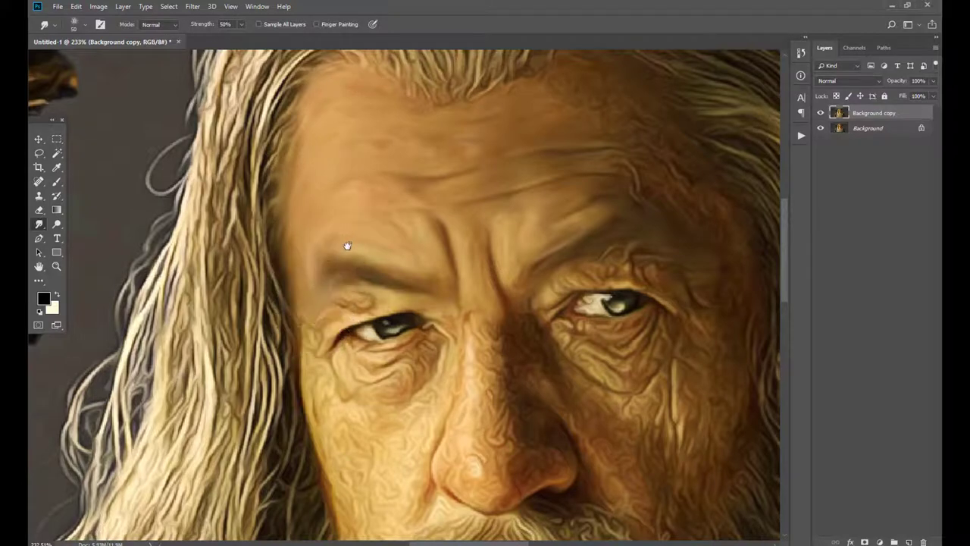
{"action": "scroll", "coordinate": [346, 250], "scroll_direction": "down", "scroll_amount": 3}
{"action": "mouse_move", "coordinate": [320, 199]}
{"action": "left_mouse_down"}
{"action": "mouse_move", "coordinate": [358, 277]}
{"action": "mouse_move", "coordinate": [432, 270]}
{"action": "mouse_move", "coordinate": [422, 216]}
{"action": "mouse_move", "coordinate": [364, 232]}
{"action": "mouse_move", "coordinate": [433, 184]}
{"action": "mouse_move", "coordinate": [356, 162]}
{"action": "mouse_move", "coordinate": [537, 212]}
{"action": "mouse_move", "coordinate": [540, 226]}
{"action": "left_mouse_up"}
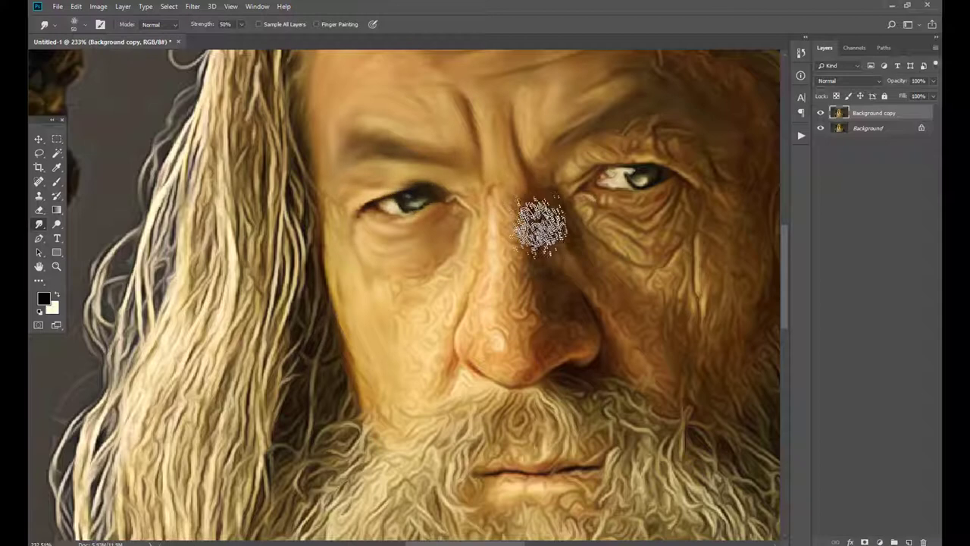
- Shrink the brush to 36 px and smooth the wrinkled skin under the right eye
{"action": "right_click", "coordinate": [615, 227]}
{"action": "left_click_drag", "start_coordinate": [679, 253], "coordinate": [672, 254]}
{"action": "left_click", "coordinate": [584, 169]}
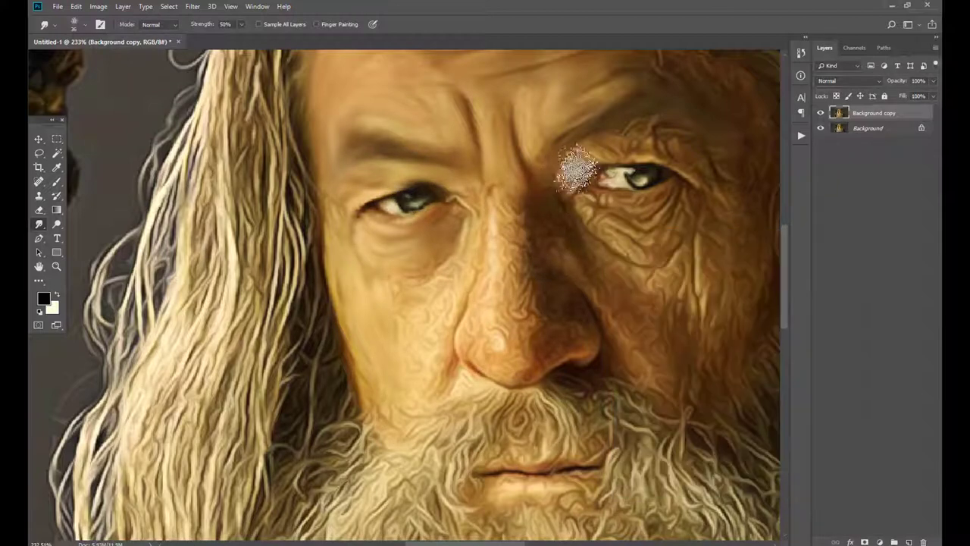
{"action": "mouse_move", "coordinate": [640, 151]}
{"action": "left_mouse_down"}
{"action": "mouse_move", "coordinate": [715, 188]}
{"action": "mouse_move", "coordinate": [580, 195]}
{"action": "mouse_move", "coordinate": [671, 201]}
{"action": "mouse_move", "coordinate": [613, 250]}
{"action": "mouse_move", "coordinate": [680, 225]}
{"action": "mouse_move", "coordinate": [526, 190]}
{"action": "mouse_move", "coordinate": [617, 302]}
{"action": "mouse_move", "coordinate": [596, 303]}
{"action": "mouse_move", "coordinate": [615, 385]}
{"action": "mouse_move", "coordinate": [581, 320]}
{"action": "mouse_move", "coordinate": [541, 356]}
{"action": "mouse_move", "coordinate": [563, 292]}
{"action": "mouse_move", "coordinate": [523, 244]}
{"action": "mouse_move", "coordinate": [515, 336]}
{"action": "mouse_move", "coordinate": [501, 204]}
{"action": "mouse_move", "coordinate": [481, 327]}
{"action": "mouse_move", "coordinate": [558, 346]}
{"action": "mouse_move", "coordinate": [509, 346]}
{"action": "mouse_move", "coordinate": [461, 250]}
{"action": "mouse_move", "coordinate": [401, 309]}
{"action": "mouse_move", "coordinate": [387, 284]}
{"action": "mouse_move", "coordinate": [461, 288]}
{"action": "mouse_move", "coordinate": [421, 322]}
{"action": "mouse_move", "coordinate": [394, 275]}
{"action": "left_mouse_up"}
- Smudge the skin beside the nose, the right cheek, and the forehead and temple
{"action": "scroll", "coordinate": [402, 256], "scroll_direction": "down", "scroll_amount": 3}
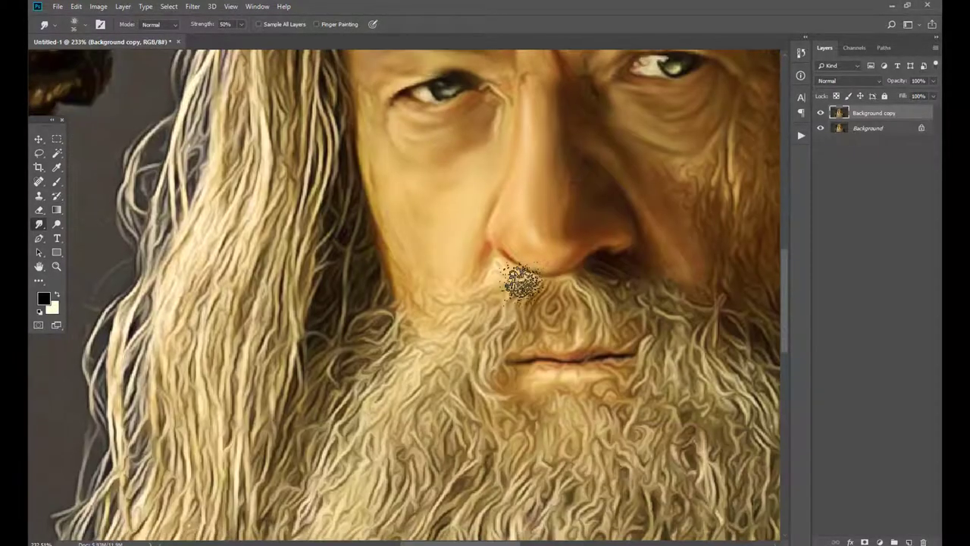
{"action": "left_click_drag", "start_coordinate": [520, 277], "coordinate": [396, 257]}
{"action": "scroll", "coordinate": [454, 227], "scroll_direction": "up", "scroll_amount": 1}
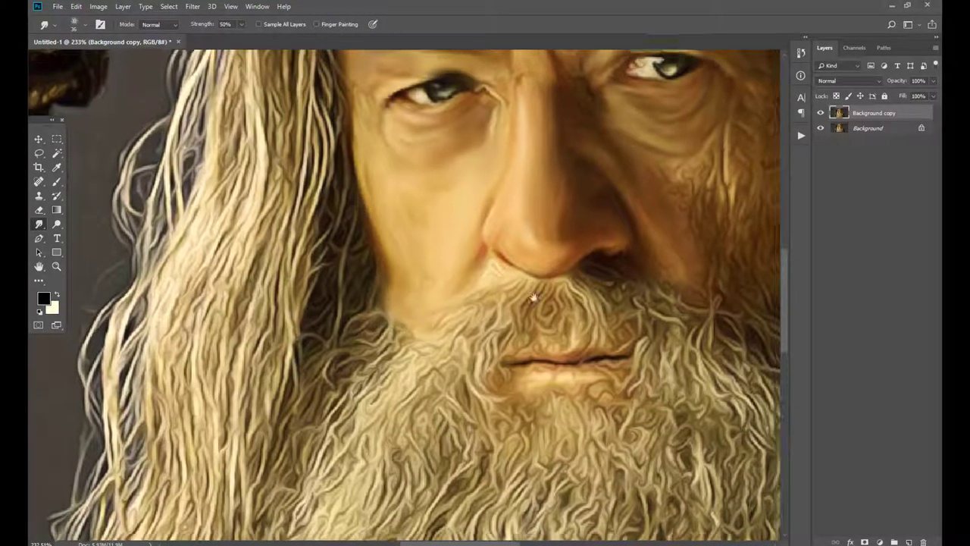
{"action": "scroll", "coordinate": [556, 253], "scroll_direction": "right", "scroll_amount": 4}
{"action": "mouse_move", "coordinate": [550, 218]}
{"action": "left_mouse_down"}
{"action": "mouse_move", "coordinate": [551, 199]}
{"action": "mouse_move", "coordinate": [552, 242]}
{"action": "mouse_move", "coordinate": [602, 162]}
{"action": "mouse_move", "coordinate": [570, 291]}
{"action": "left_mouse_up"}
{"action": "scroll", "coordinate": [578, 303], "scroll_direction": "up", "scroll_amount": 3}
{"action": "scroll", "coordinate": [578, 303], "scroll_direction": "right", "scroll_amount": 1}
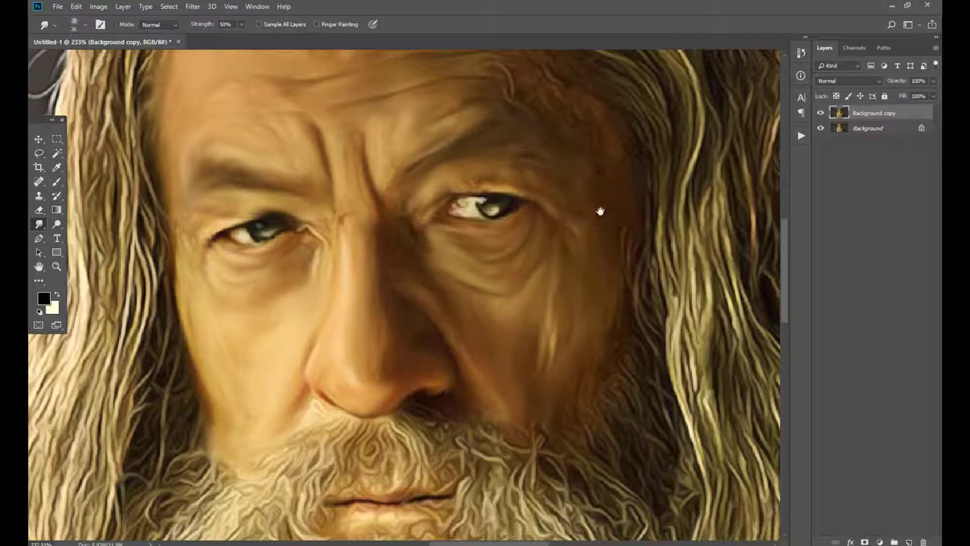
{"action": "scroll", "coordinate": [599, 212], "scroll_direction": "up", "scroll_amount": 4}
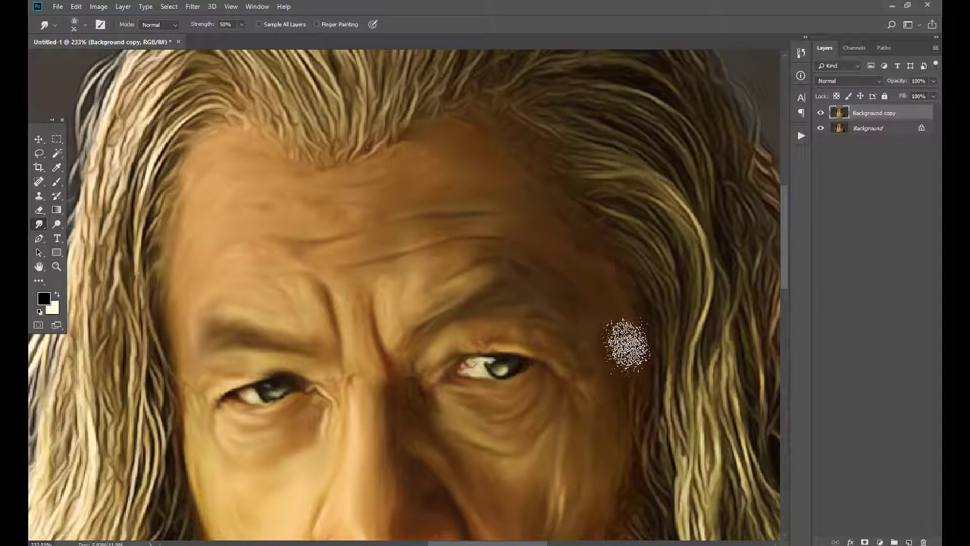
{"action": "left_click_drag", "start_coordinate": [396, 190], "coordinate": [589, 286]}
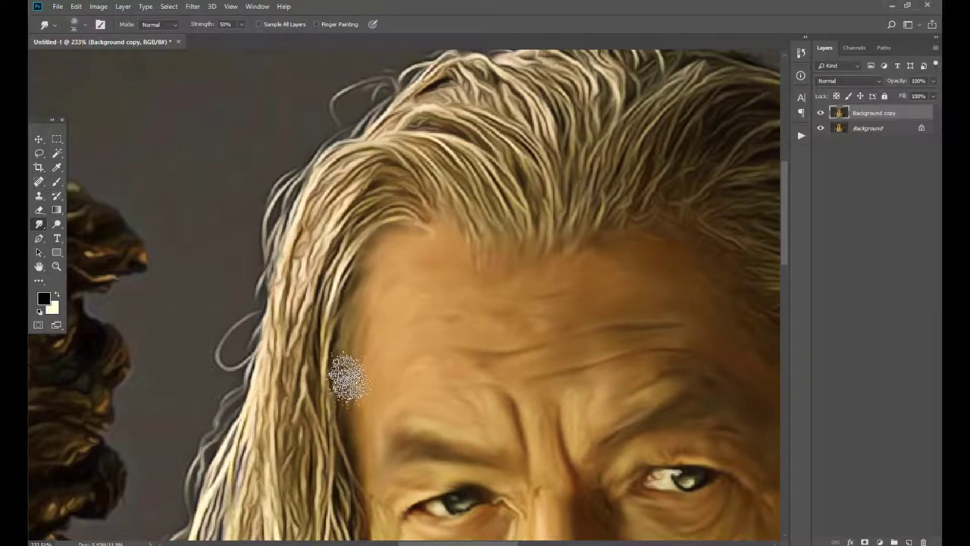
{"action": "scroll", "coordinate": [381, 336], "scroll_direction": "down", "scroll_amount": 3}
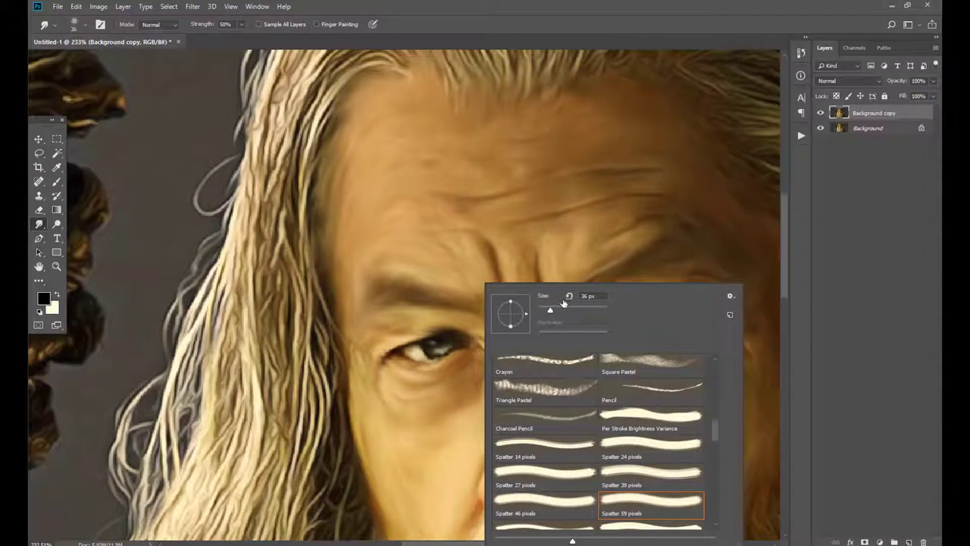
- With a 31 px brush, soften the lip line and smear the moustache down into the beard
{"action": "key", "text": "Return"}
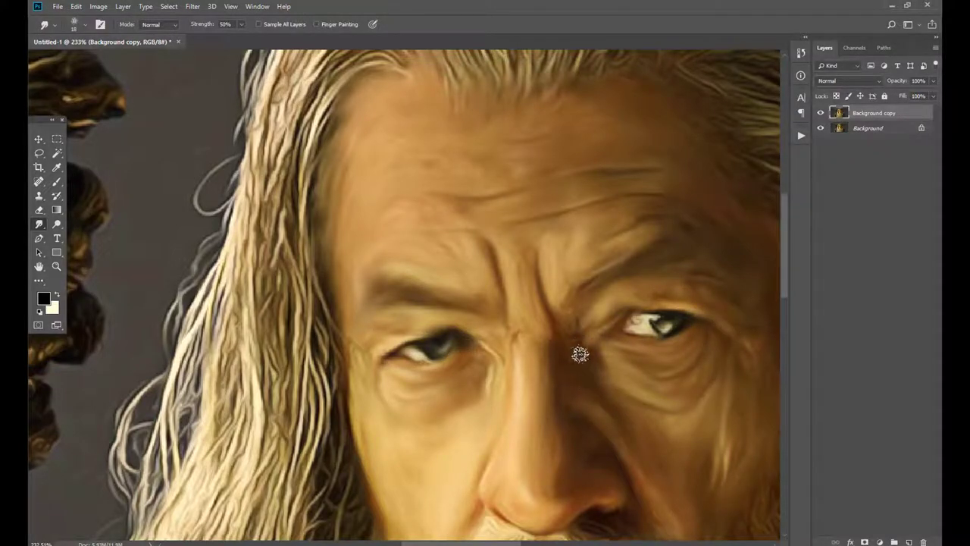
{"action": "scroll", "coordinate": [579, 354], "scroll_direction": "down", "scroll_amount": 1}
{"action": "scroll", "coordinate": [606, 360], "scroll_direction": "down", "scroll_amount": 4}
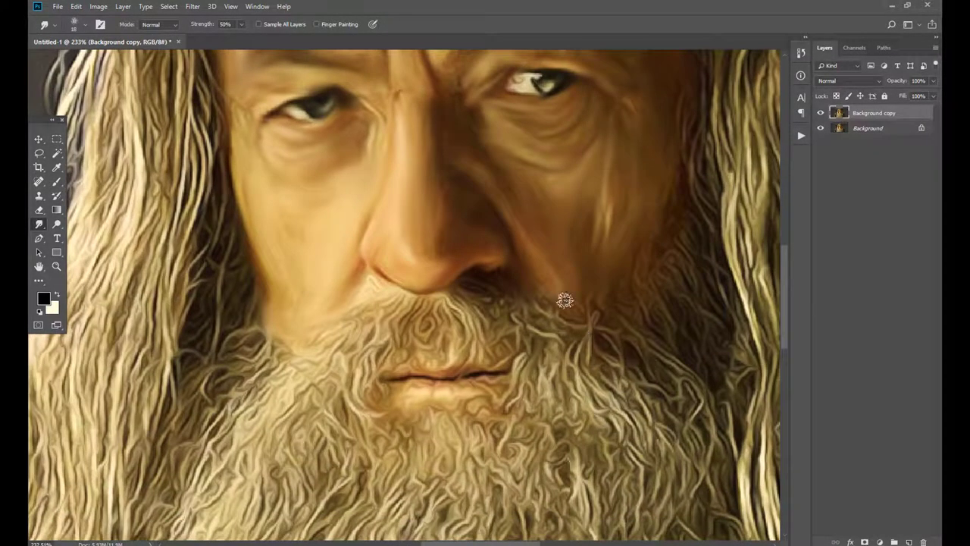
{"action": "scroll", "coordinate": [589, 289], "scroll_direction": "down", "scroll_amount": 3}
{"action": "scroll", "coordinate": [569, 303], "scroll_direction": "up", "scroll_amount": 2}
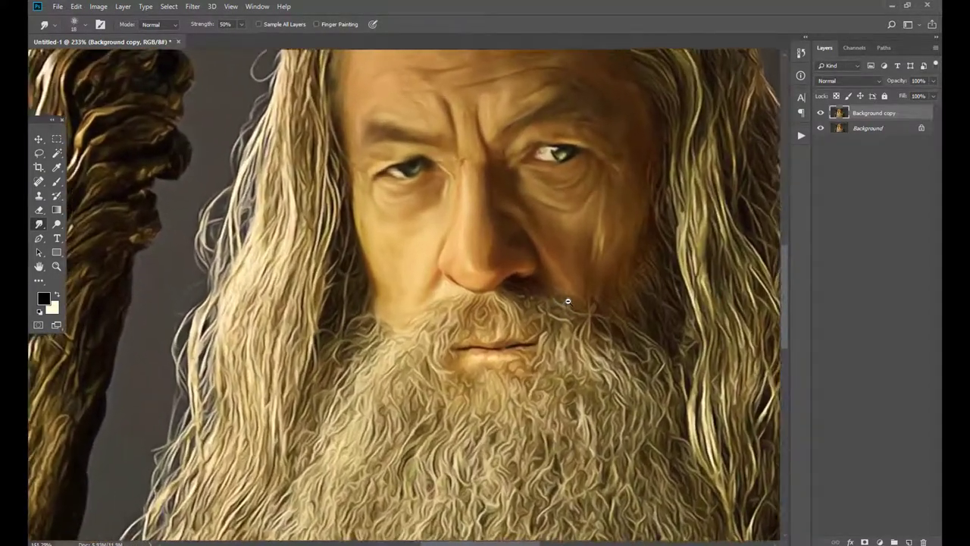
{"action": "scroll", "coordinate": [555, 314], "scroll_direction": "up", "scroll_amount": 1}
{"action": "right_click", "coordinate": [522, 346]}
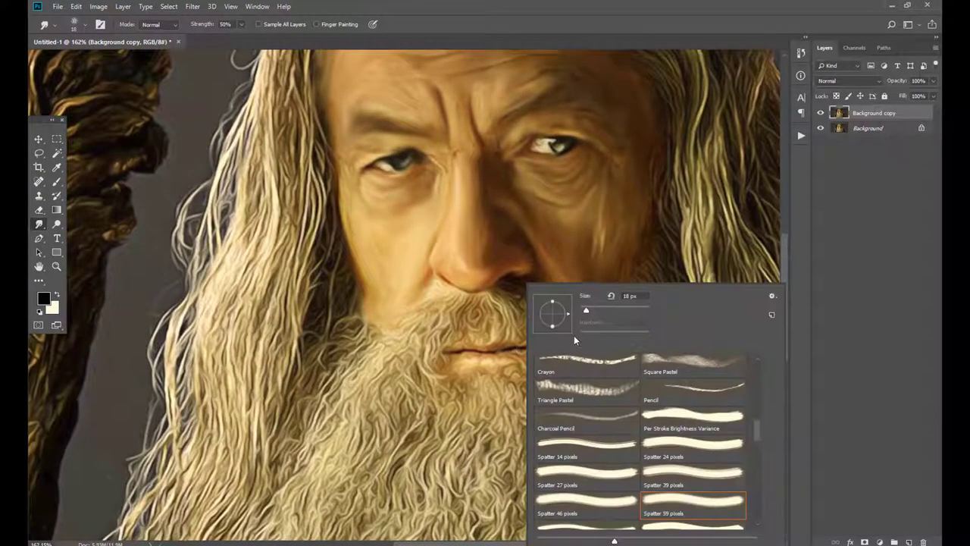
{"action": "key", "text": "Return"}
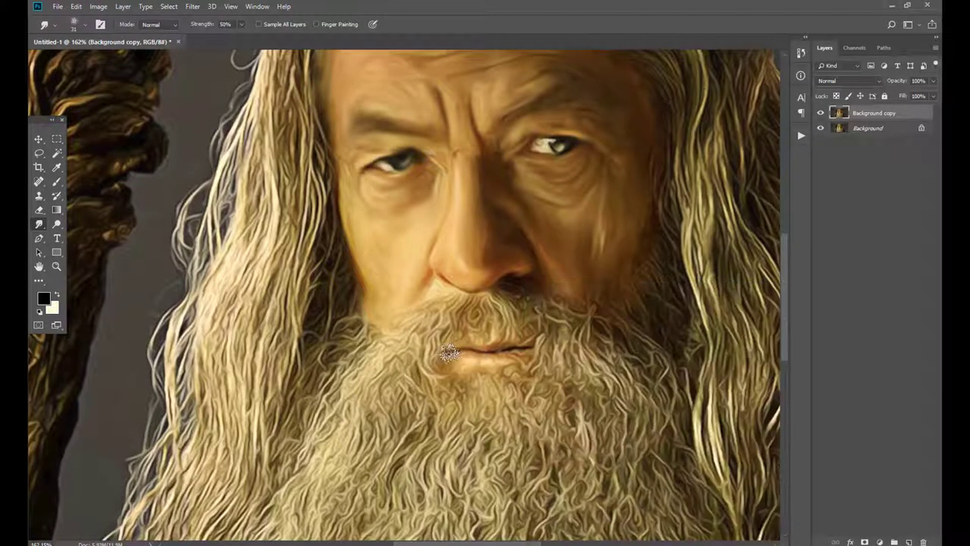
{"action": "left_click_drag", "start_coordinate": [485, 350], "coordinate": [616, 336]}
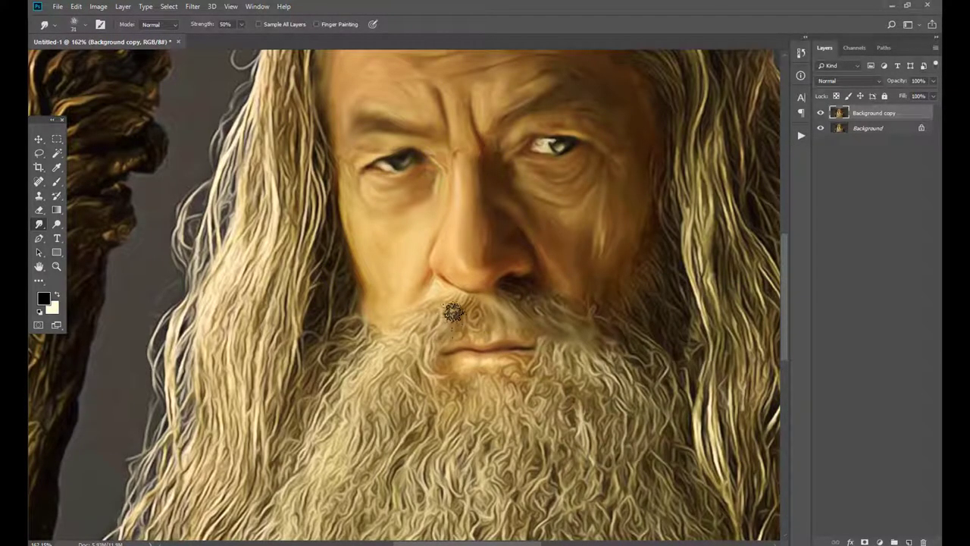
{"action": "mouse_move", "coordinate": [465, 319]}
{"action": "left_mouse_down"}
{"action": "mouse_move", "coordinate": [386, 357]}
{"action": "mouse_move", "coordinate": [374, 336]}
{"action": "mouse_move", "coordinate": [363, 346]}
{"action": "left_mouse_up"}
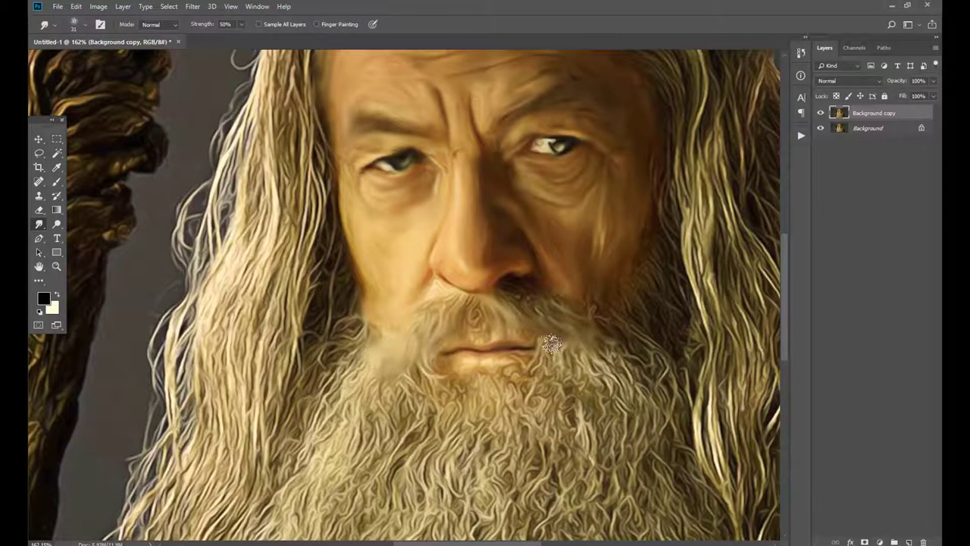
{"action": "scroll", "coordinate": [642, 354], "scroll_direction": "up", "scroll_amount": 1}
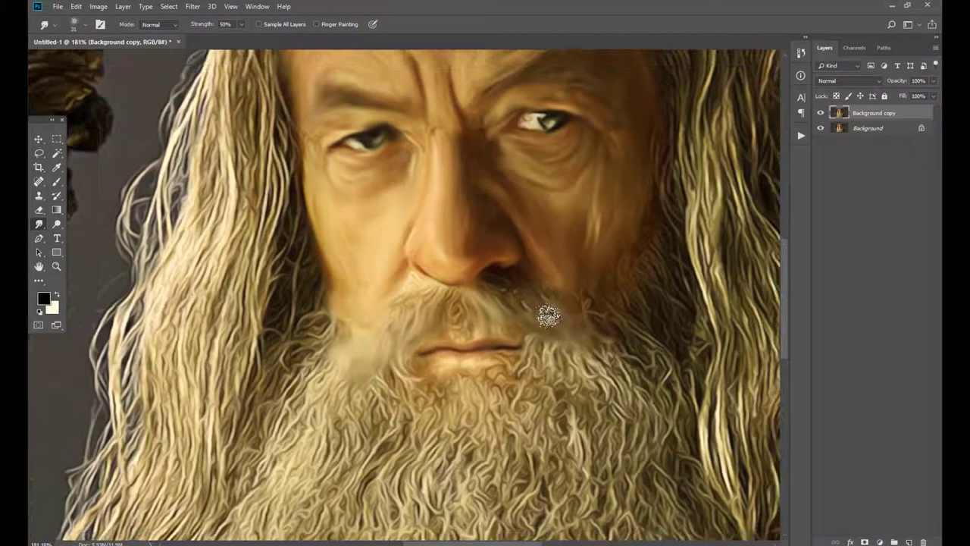
{"action": "mouse_move", "coordinate": [453, 303]}
{"action": "left_mouse_down"}
{"action": "mouse_move", "coordinate": [432, 297]}
{"action": "mouse_move", "coordinate": [357, 357]}
{"action": "mouse_move", "coordinate": [447, 417]}
{"action": "mouse_move", "coordinate": [450, 401]}
{"action": "mouse_move", "coordinate": [479, 428]}
{"action": "left_mouse_up"}
- Smudge the lower staff, enlarge the brush to 72 px, and smooth the upper staff
{"action": "left_click_drag", "start_coordinate": [357, 396], "coordinate": [667, 303]}
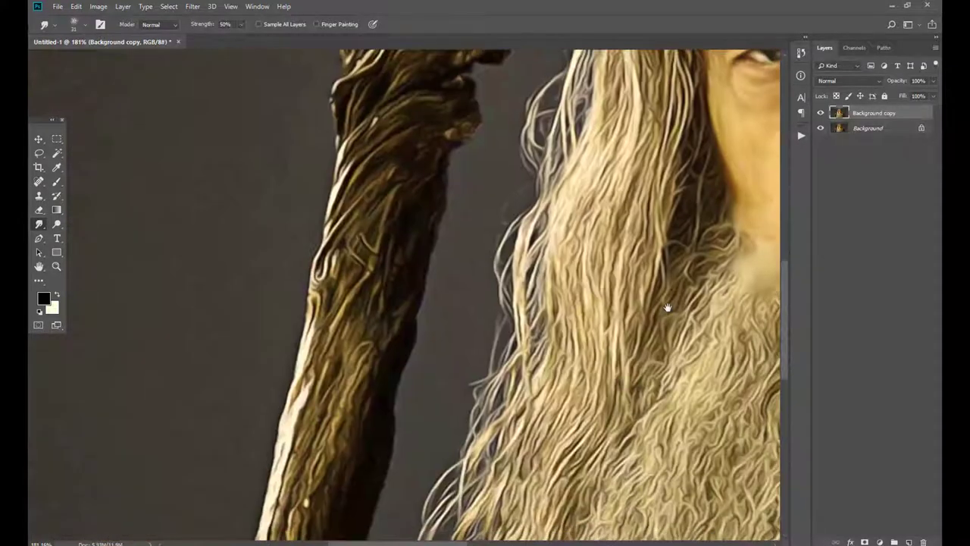
{"action": "mouse_move", "coordinate": [469, 144]}
{"action": "left_mouse_down"}
{"action": "mouse_move", "coordinate": [500, 401]}
{"action": "mouse_move", "coordinate": [489, 277]}
{"action": "left_mouse_up"}
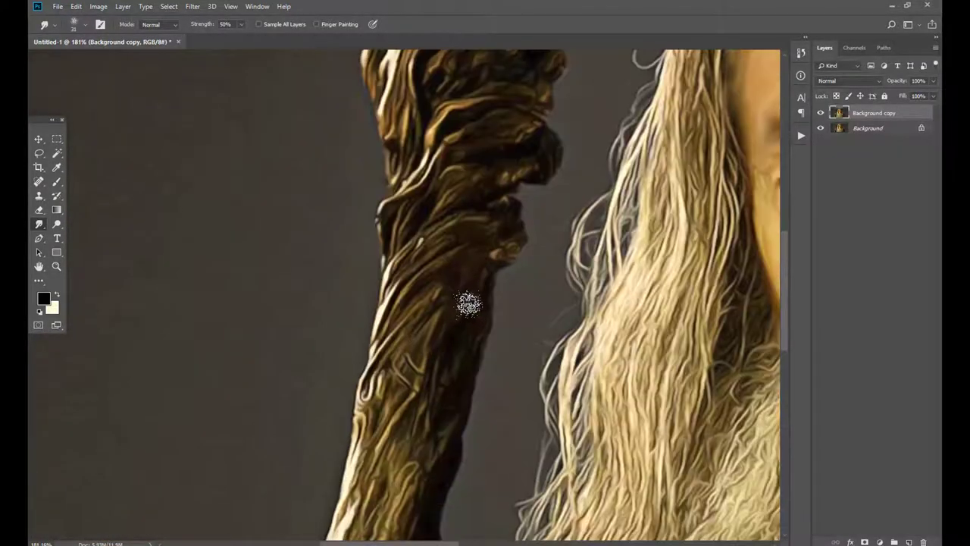
{"action": "mouse_move", "coordinate": [415, 389]}
{"action": "left_mouse_down"}
{"action": "mouse_move", "coordinate": [424, 381]}
{"action": "mouse_move", "coordinate": [372, 440]}
{"action": "mouse_move", "coordinate": [453, 372]}
{"action": "mouse_move", "coordinate": [477, 287]}
{"action": "left_mouse_up"}
{"action": "right_click", "coordinate": [476, 286]}
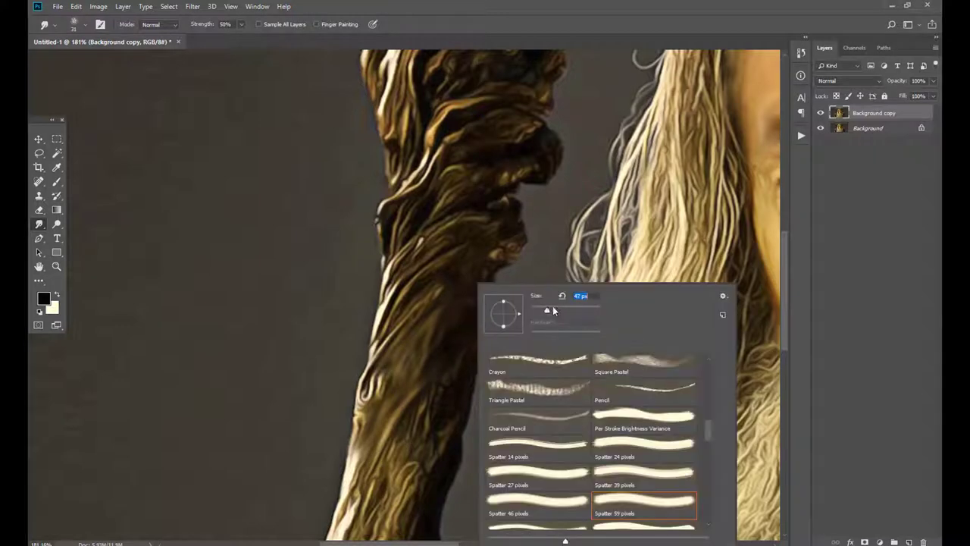
{"action": "left_click_drag", "start_coordinate": [553, 310], "coordinate": [565, 309]}
{"action": "mouse_move", "coordinate": [422, 347]}
{"action": "left_mouse_down"}
{"action": "mouse_move", "coordinate": [396, 296]}
{"action": "mouse_move", "coordinate": [433, 195]}
{"action": "left_mouse_up"}
- Smear the staff's texture smooth along its length from the knotted top, then zoom out
{"action": "scroll", "coordinate": [433, 195], "scroll_direction": "up", "scroll_amount": 5}
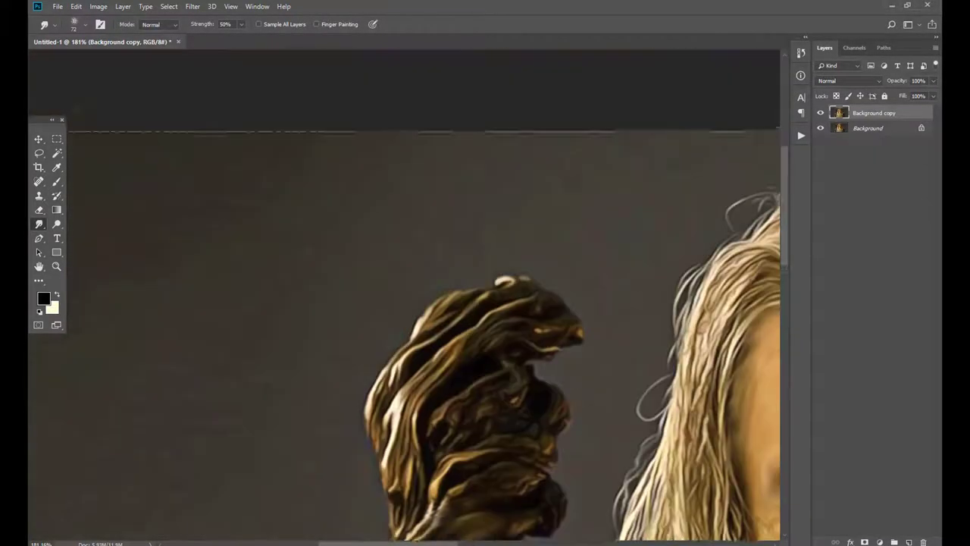
{"action": "left_click_drag", "start_coordinate": [499, 423], "coordinate": [587, 252]}
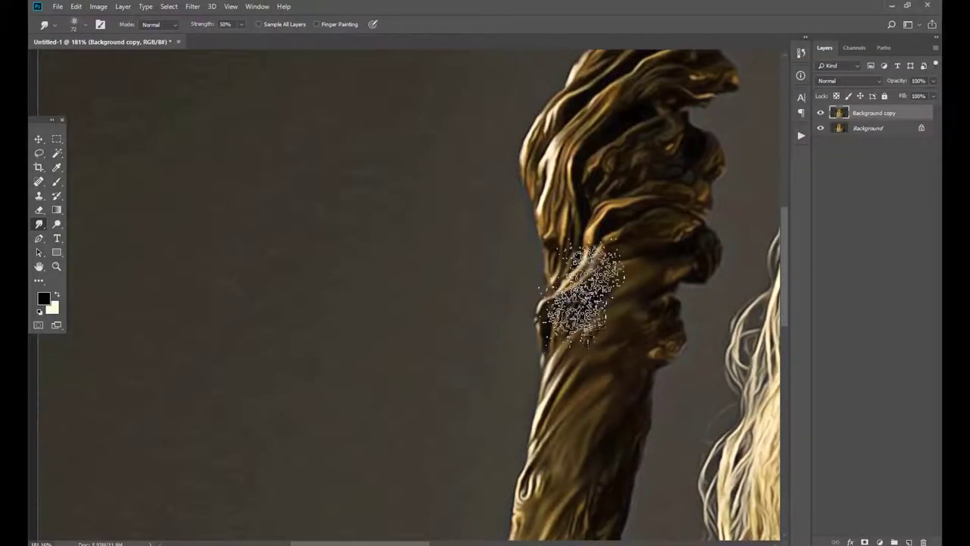
{"action": "scroll", "coordinate": [580, 295], "scroll_direction": "up", "scroll_amount": 3}
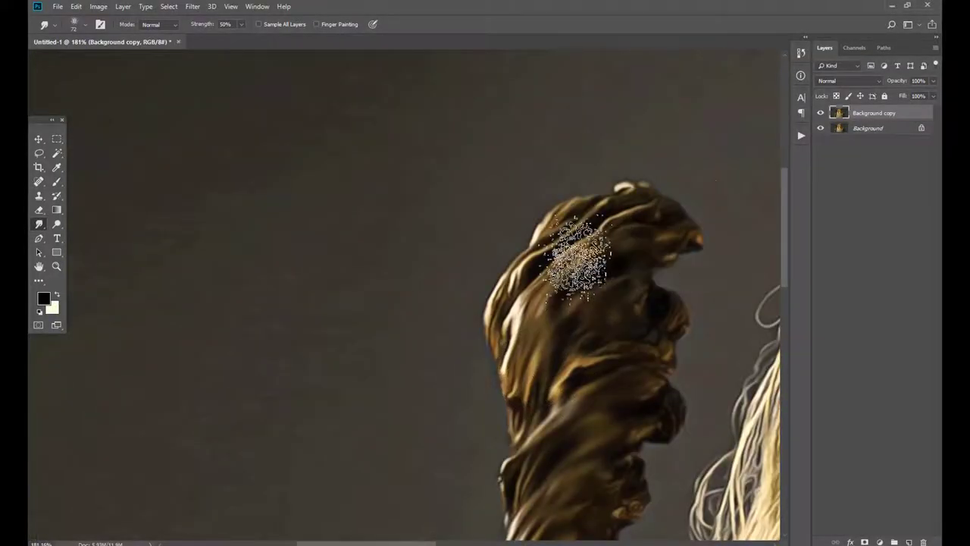
{"action": "left_click_drag", "start_coordinate": [628, 357], "coordinate": [517, 84]}
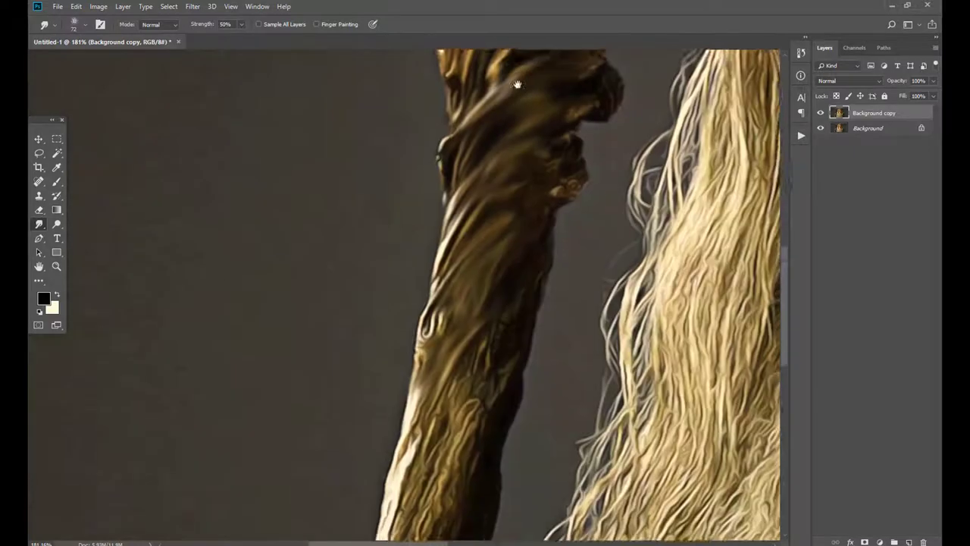
{"action": "scroll", "coordinate": [485, 227], "scroll_direction": "down", "scroll_amount": 5}
{"action": "scroll", "coordinate": [425, 242], "scroll_direction": "down", "scroll_amount": 5}
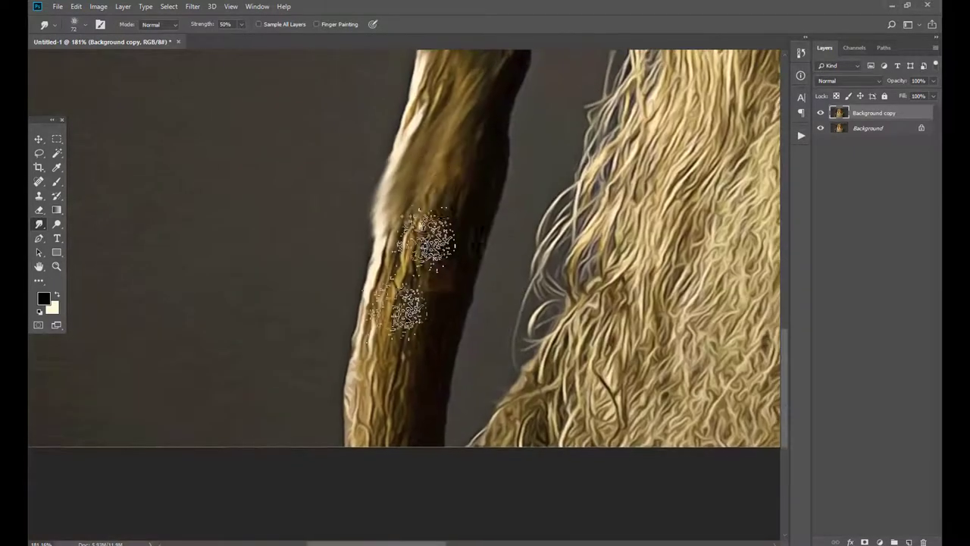
{"action": "left_click_drag", "start_coordinate": [426, 241], "coordinate": [357, 436]}
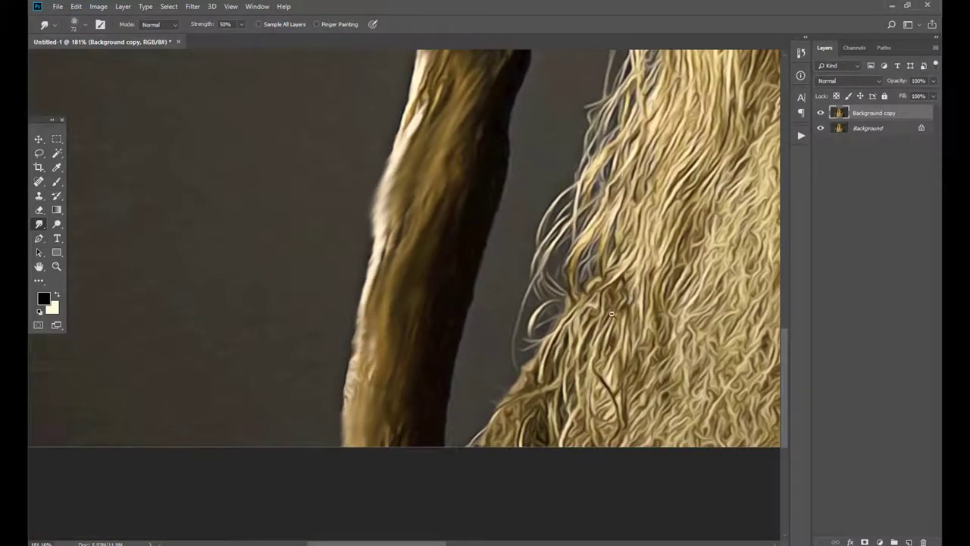
{"action": "scroll", "coordinate": [610, 313], "scroll_direction": "down", "scroll_amount": 5}
{"action": "scroll", "coordinate": [587, 155], "scroll_direction": "up", "scroll_amount": 2}
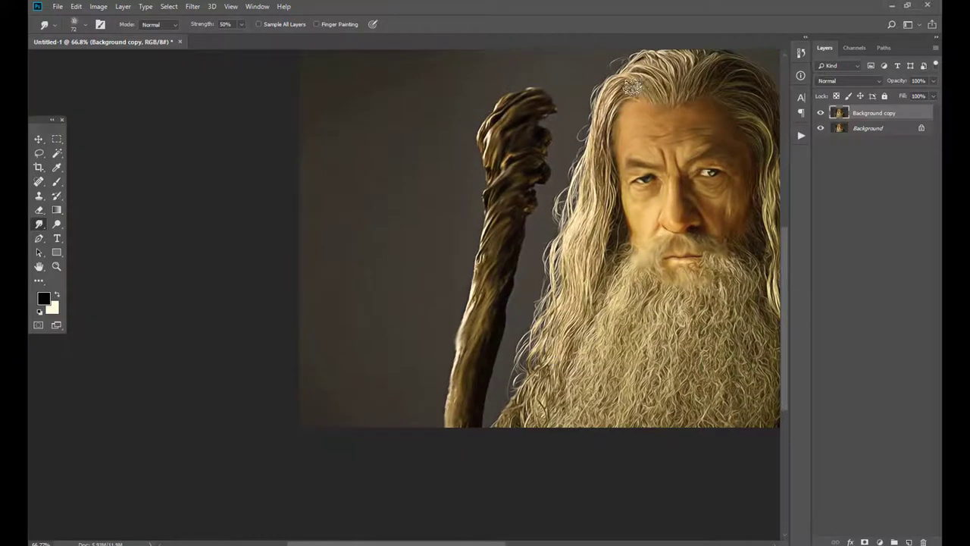
- Smear the hair strands along the left and right hair edges
{"action": "left_click_drag", "start_coordinate": [632, 88], "coordinate": [576, 341]}
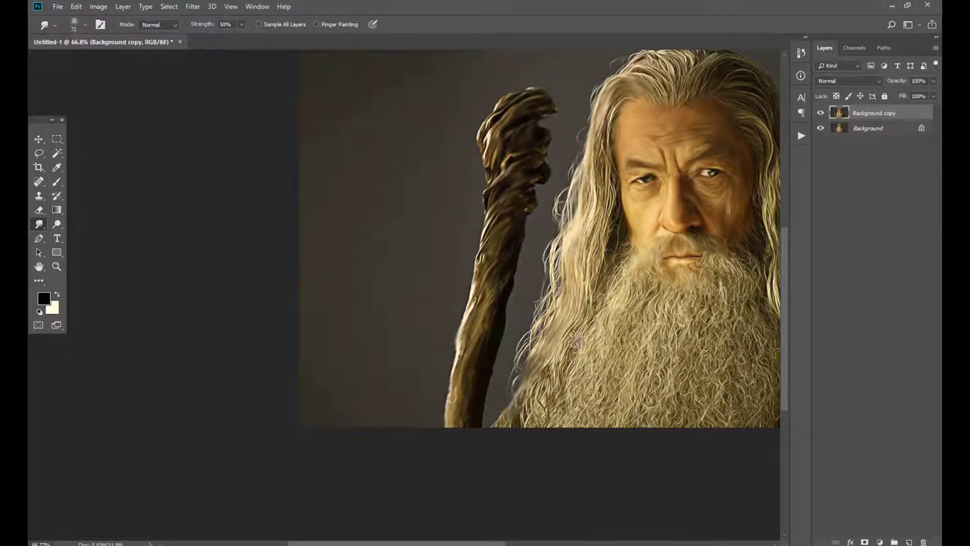
{"action": "scroll", "coordinate": [576, 341], "scroll_direction": "up", "scroll_amount": 5}
{"action": "scroll", "coordinate": [576, 341], "scroll_direction": "right", "scroll_amount": 4}
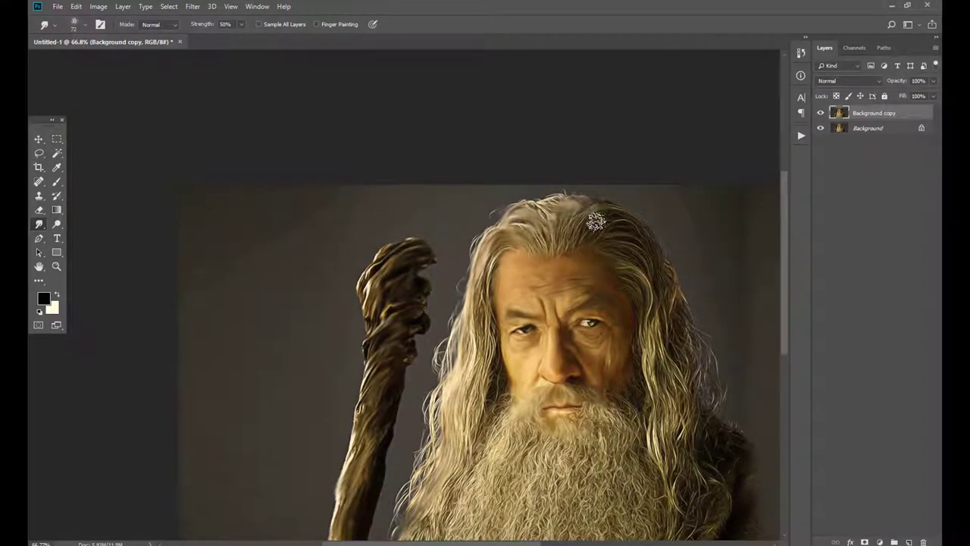
{"action": "mouse_move", "coordinate": [596, 222]}
{"action": "left_mouse_down"}
{"action": "mouse_move", "coordinate": [650, 281]}
{"action": "mouse_move", "coordinate": [660, 394]}
{"action": "mouse_move", "coordinate": [650, 462]}
{"action": "left_mouse_up"}
{"action": "scroll", "coordinate": [649, 461], "scroll_direction": "down", "scroll_amount": 2}
{"action": "scroll", "coordinate": [649, 461], "scroll_direction": "right", "scroll_amount": 2}
{"action": "left_click_drag", "start_coordinate": [613, 264], "coordinate": [634, 444]}
- Enlarge the brush to 114 px and smudge the beard and the hair across the crown
{"action": "right_click", "coordinate": [577, 347]}
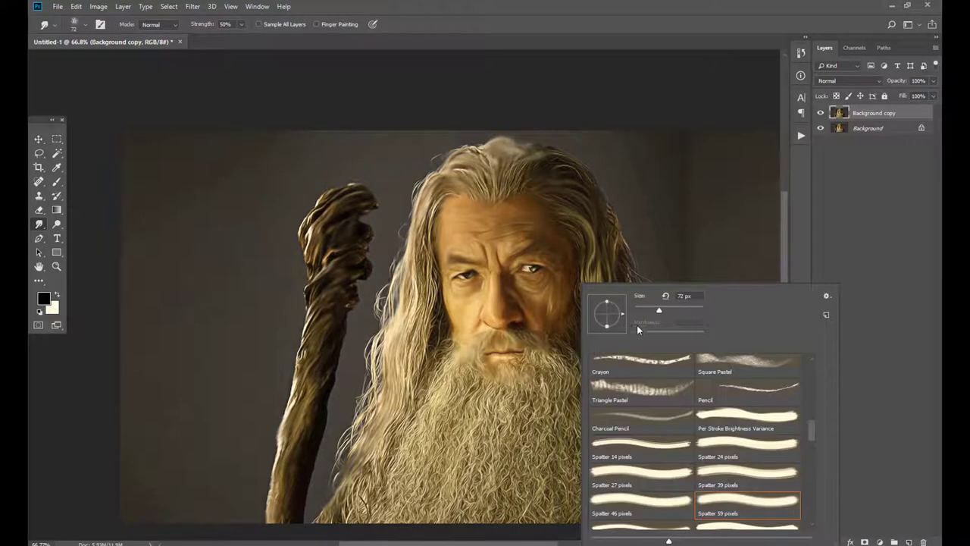
{"action": "left_click_drag", "start_coordinate": [667, 311], "coordinate": [672, 309]}
{"action": "left_click", "coordinate": [478, 413]}
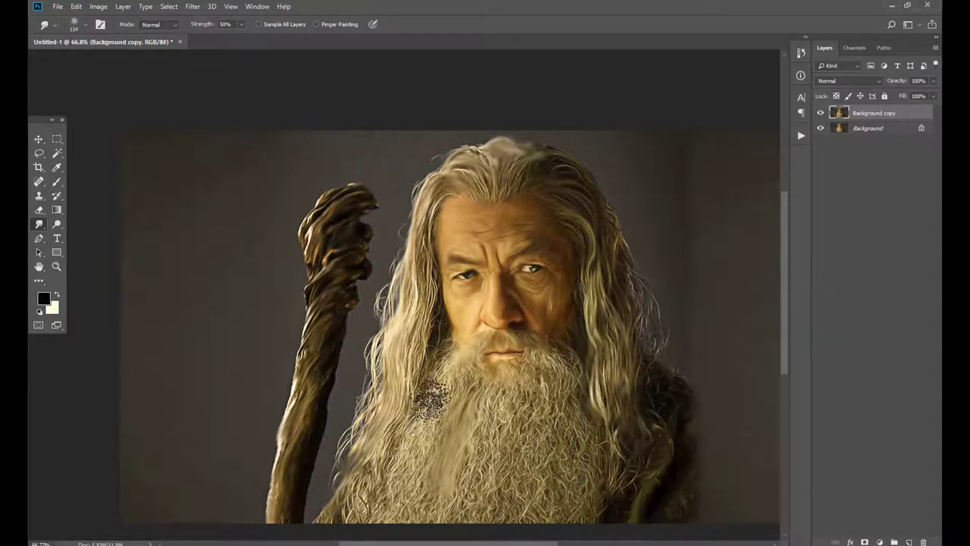
{"action": "left_click_drag", "start_coordinate": [474, 457], "coordinate": [522, 523]}
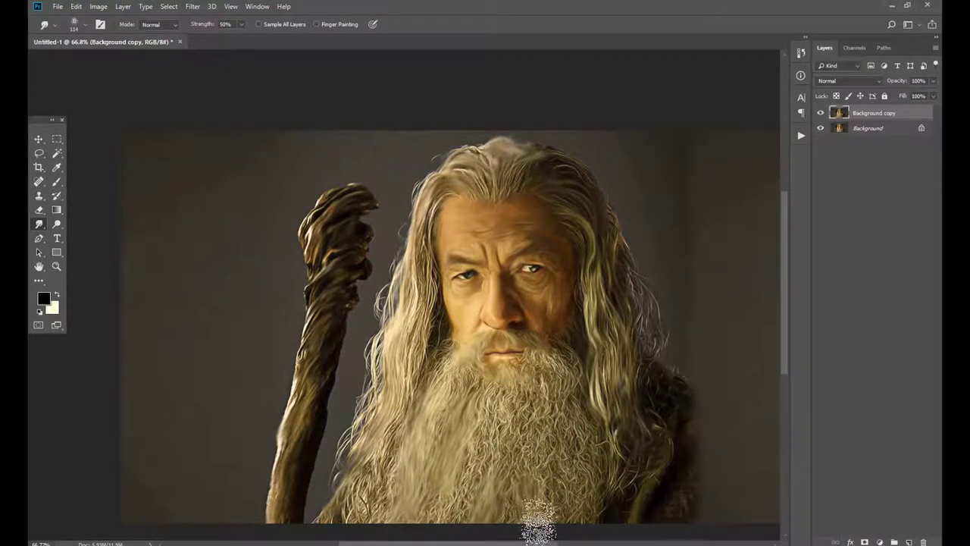
{"action": "mouse_move", "coordinate": [510, 393]}
{"action": "left_mouse_down"}
{"action": "mouse_move", "coordinate": [490, 485]}
{"action": "mouse_move", "coordinate": [541, 487]}
{"action": "mouse_move", "coordinate": [563, 364]}
{"action": "mouse_move", "coordinate": [574, 430]}
{"action": "mouse_move", "coordinate": [513, 455]}
{"action": "mouse_move", "coordinate": [450, 508]}
{"action": "mouse_move", "coordinate": [506, 453]}
{"action": "mouse_move", "coordinate": [459, 450]}
{"action": "mouse_move", "coordinate": [401, 503]}
{"action": "mouse_move", "coordinate": [379, 498]}
{"action": "mouse_move", "coordinate": [450, 364]}
{"action": "mouse_move", "coordinate": [417, 401]}
{"action": "mouse_move", "coordinate": [433, 277]}
{"action": "mouse_move", "coordinate": [426, 346]}
{"action": "left_mouse_up"}
{"action": "mouse_move", "coordinate": [520, 205]}
{"action": "left_mouse_down"}
{"action": "mouse_move", "coordinate": [507, 186]}
{"action": "mouse_move", "coordinate": [529, 195]}
{"action": "mouse_move", "coordinate": [590, 265]}
{"action": "mouse_move", "coordinate": [611, 386]}
{"action": "mouse_move", "coordinate": [634, 281]}
{"action": "mouse_move", "coordinate": [679, 412]}
{"action": "mouse_move", "coordinate": [678, 493]}
{"action": "mouse_move", "coordinate": [647, 502]}
{"action": "mouse_move", "coordinate": [639, 442]}
{"action": "left_mouse_up"}
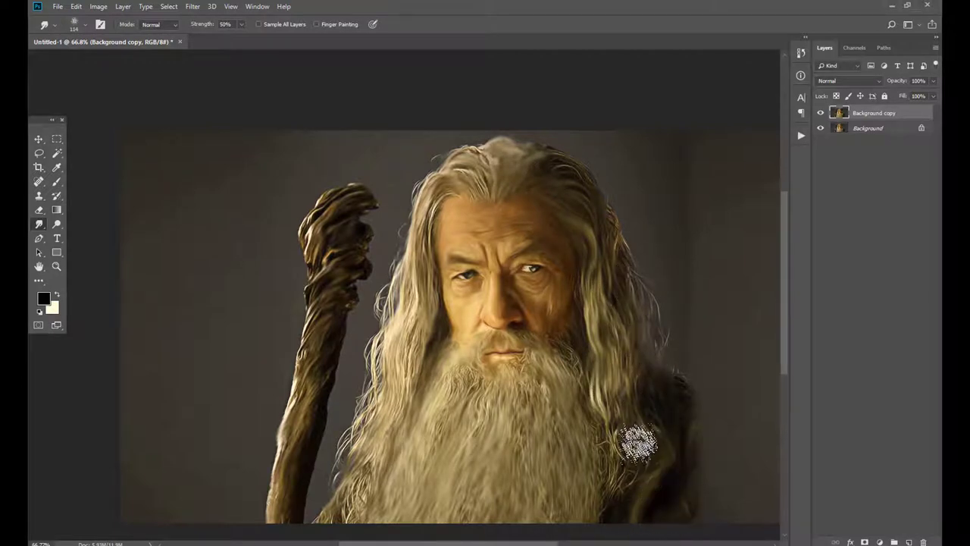
{"action": "left_click_drag", "start_coordinate": [319, 373], "coordinate": [326, 242]}
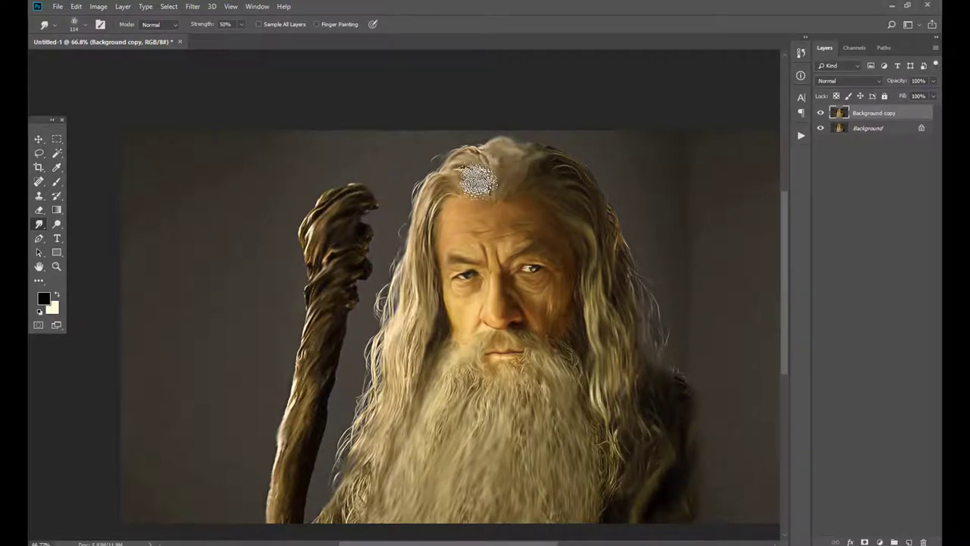
{"action": "mouse_move", "coordinate": [513, 173]}
{"action": "left_mouse_down"}
{"action": "mouse_move", "coordinate": [475, 163]}
{"action": "mouse_move", "coordinate": [558, 177]}
{"action": "mouse_move", "coordinate": [601, 212]}
{"action": "mouse_move", "coordinate": [633, 315]}
{"action": "mouse_move", "coordinate": [666, 374]}
{"action": "mouse_move", "coordinate": [675, 433]}
{"action": "left_mouse_up"}
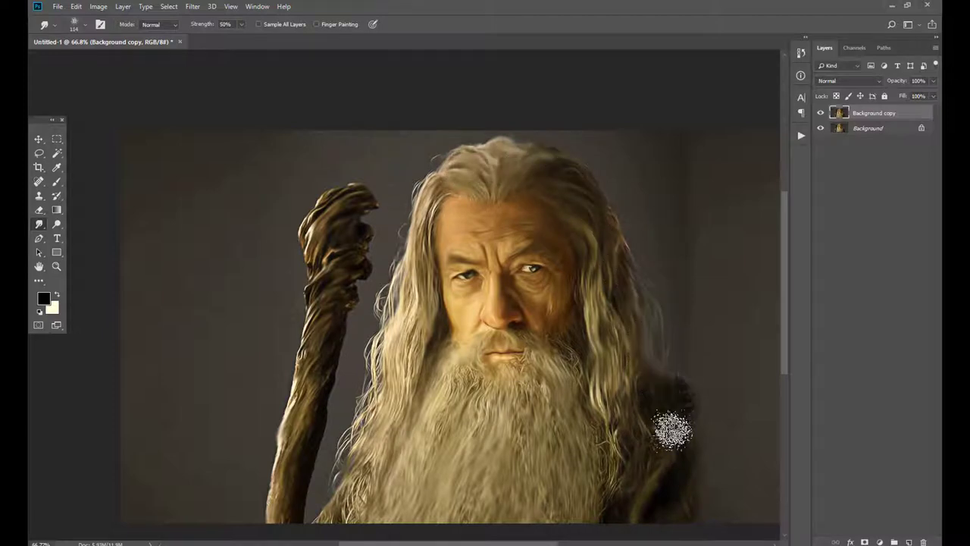
- Add a new empty layer and choose a 342 px soft round brush
{"action": "key", "text": "v"}
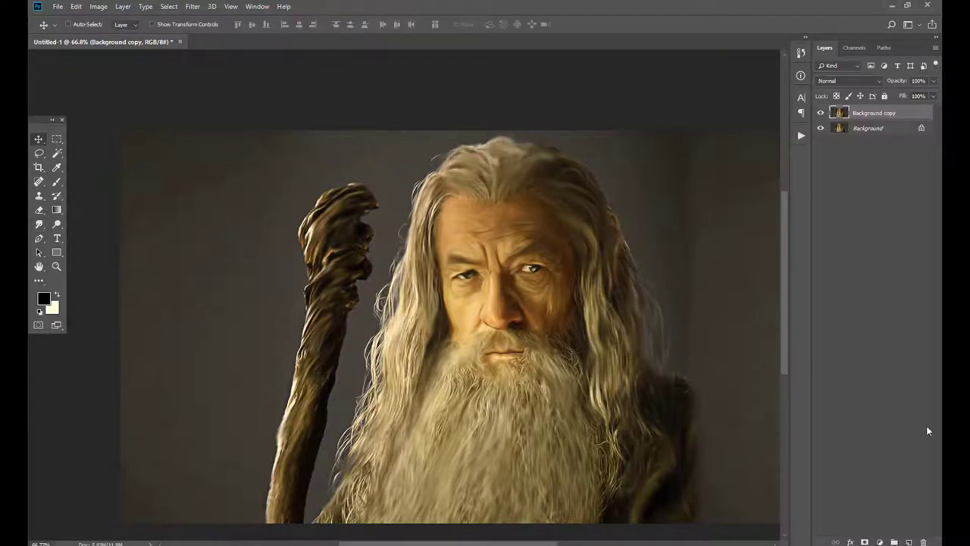
{"action": "left_click", "coordinate": [910, 540]}
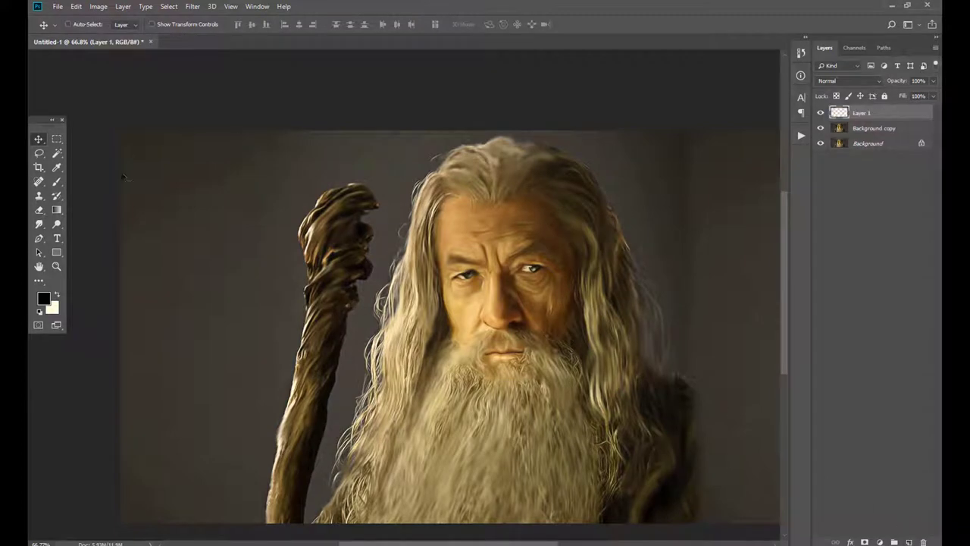
{"action": "key", "text": "b"}
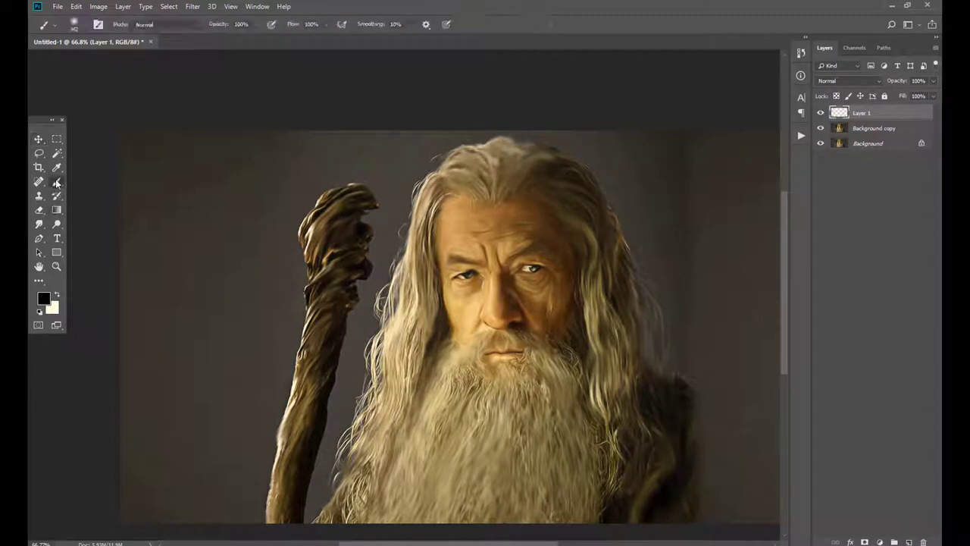
{"action": "right_click", "coordinate": [338, 221]}
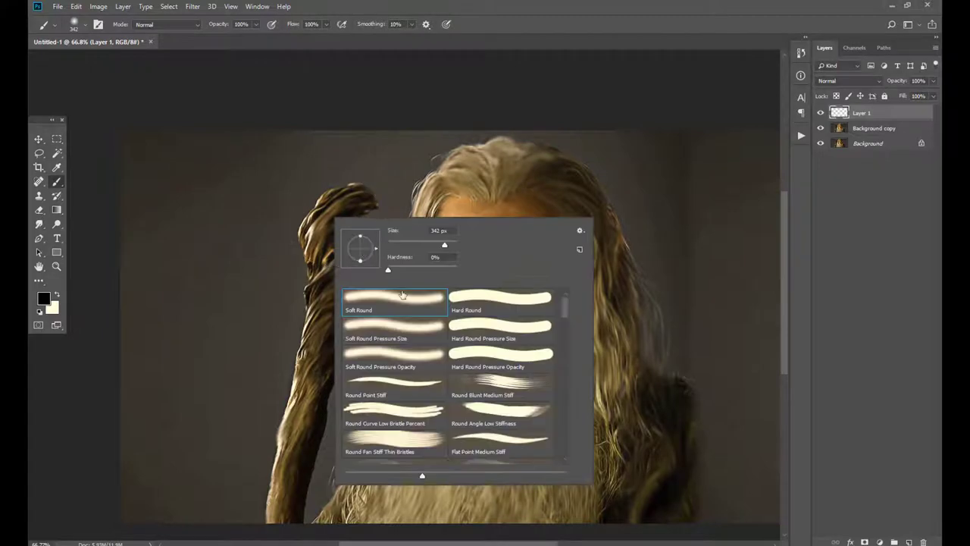
{"action": "left_click", "coordinate": [212, 228]}
- Set the foreground colour to yellow and dab a soft glow on the staff top
{"action": "left_click", "coordinate": [43, 298]}
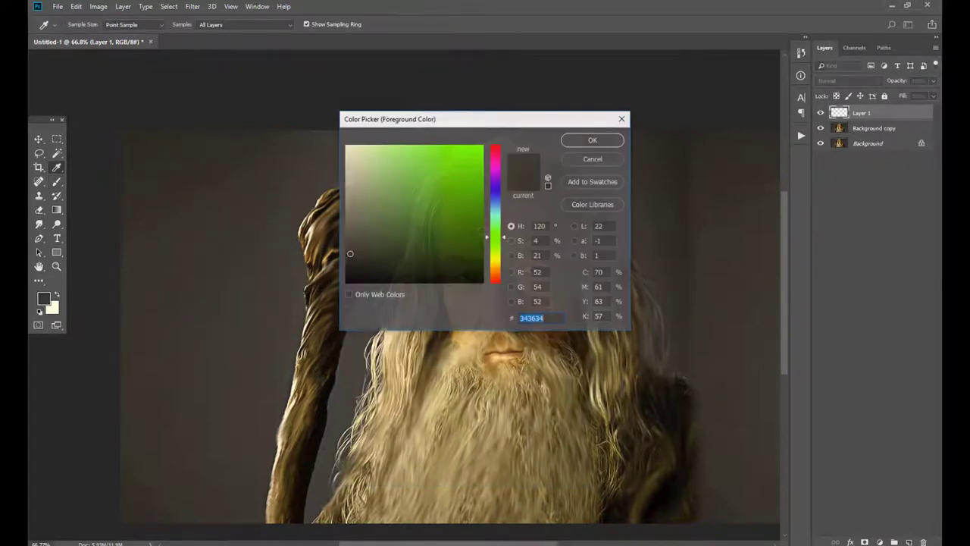
{"action": "type", "text": "00ff00"}
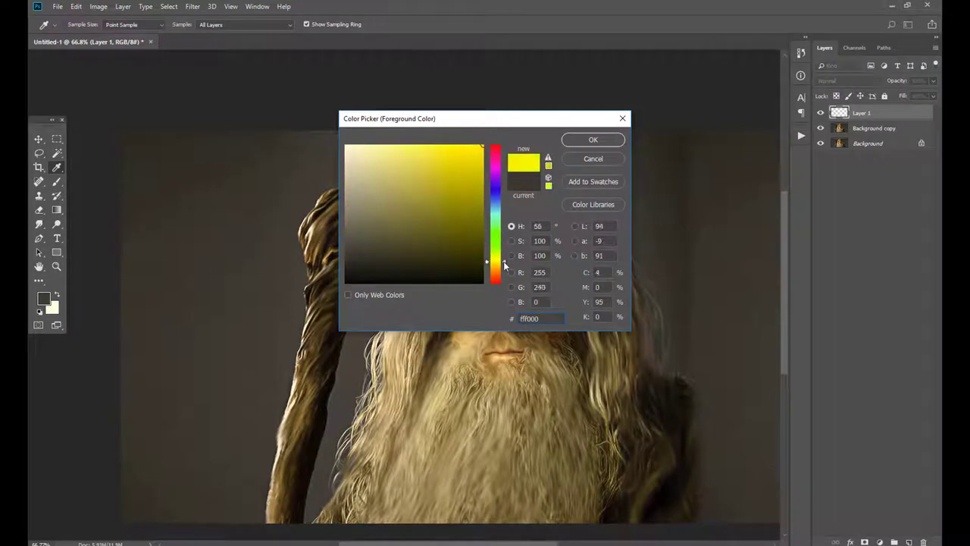
{"action": "left_click_drag", "start_coordinate": [504, 241], "coordinate": [504, 263]}
{"action": "left_click", "coordinate": [593, 140]}
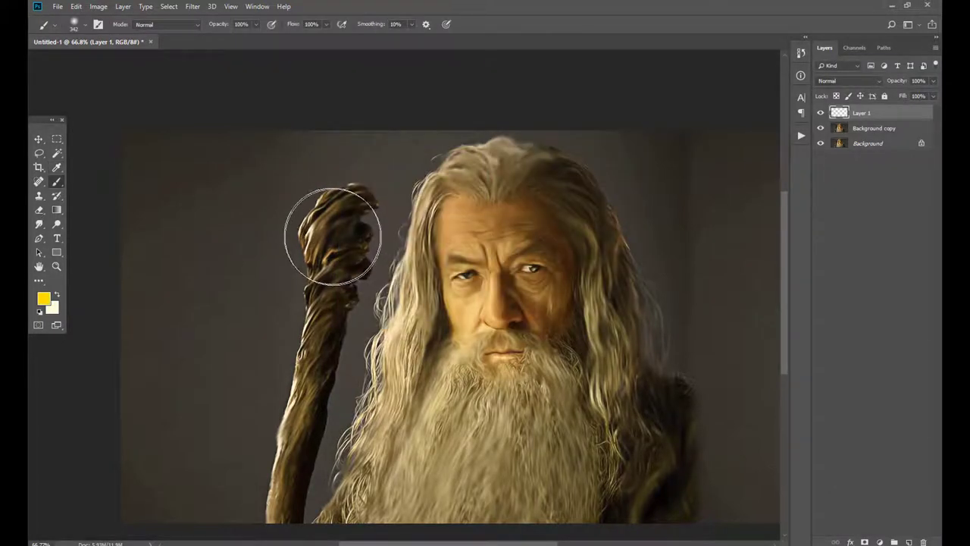
{"action": "left_click", "coordinate": [326, 227]}
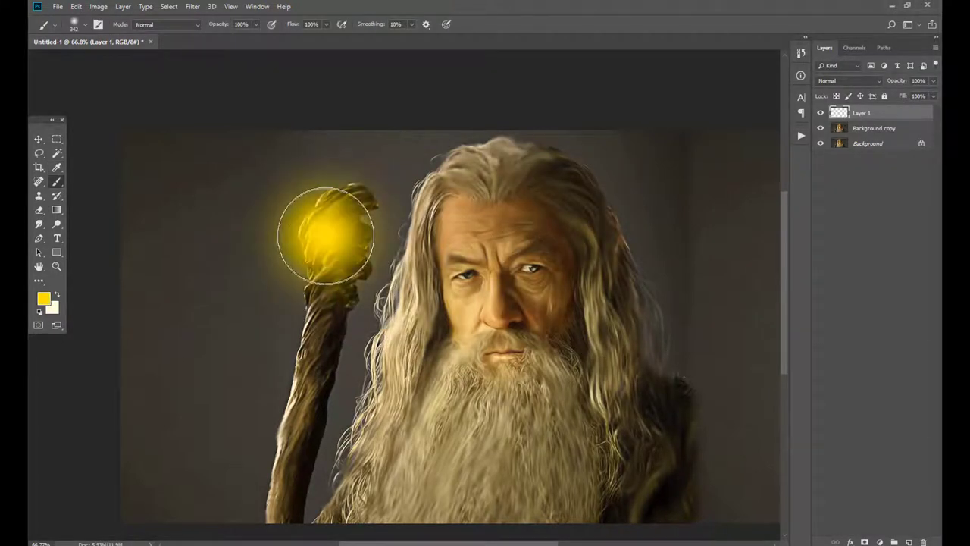
- Switch to the Move tool and start a Free Transform on the glow layer
{"action": "key", "text": "v"}
{"action": "key", "text": "alt+t"}
{"action": "key", "text": "Escape"}
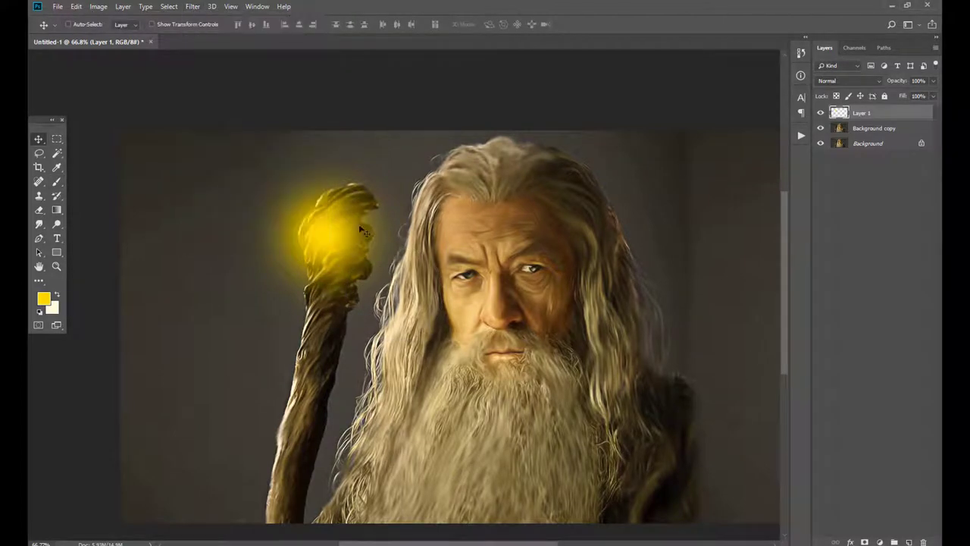
{"action": "key", "text": "ctrl+t"}
- Scale the yellow glow up to about 271% and nudge it slightly right and down
{"action": "left_click_drag", "start_coordinate": [425, 335], "coordinate": [669, 401]}
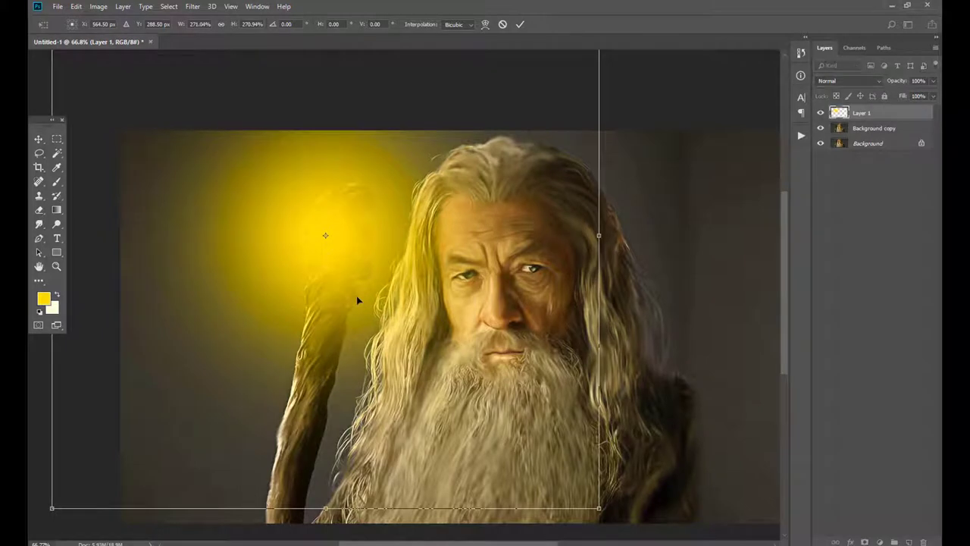
{"action": "key", "text": "Return"}
{"action": "left_click_drag", "start_coordinate": [329, 255], "coordinate": [345, 261]}
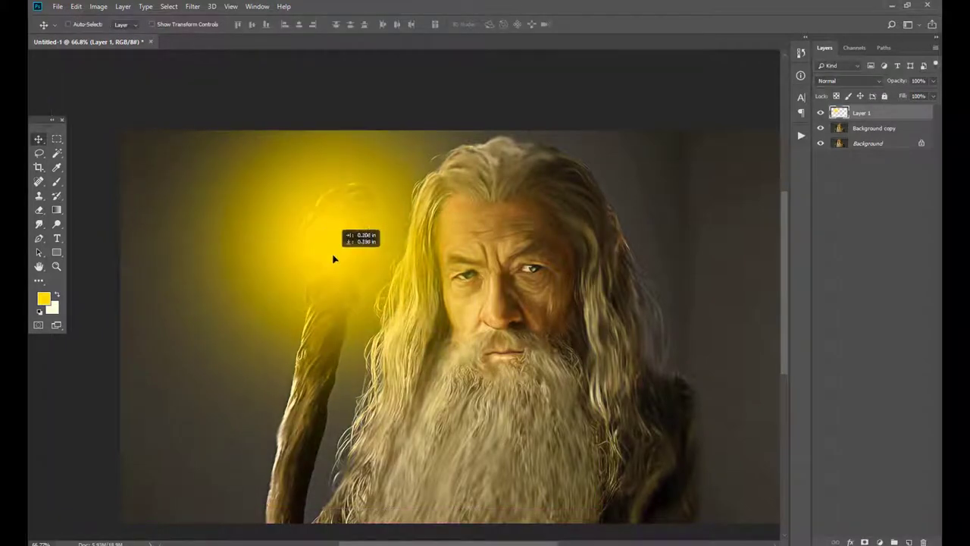
- Set Layer 1's blend mode to Soft Light after trying Lighten, and test its position
{"action": "left_click", "coordinate": [842, 80]}
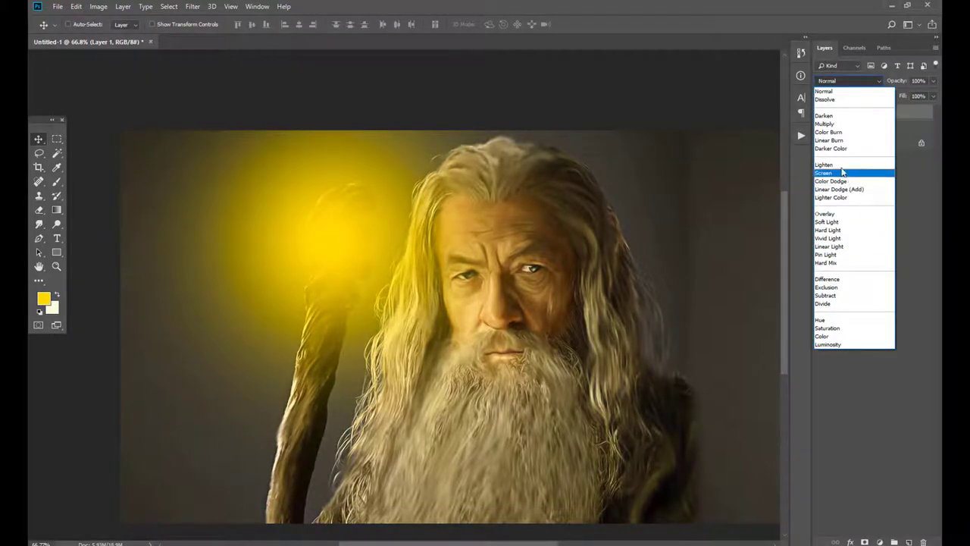
{"action": "left_click", "coordinate": [841, 164]}
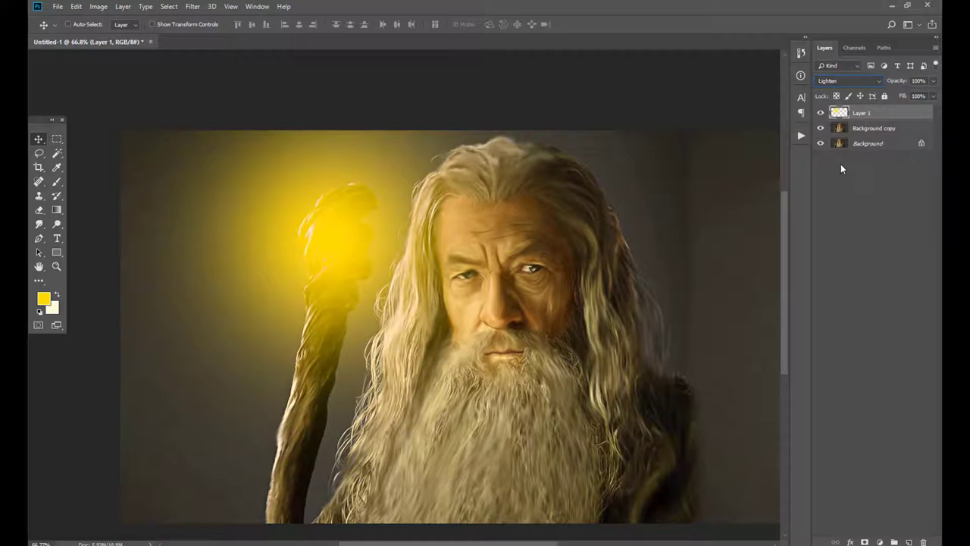
{"action": "left_click", "coordinate": [848, 79]}
{"action": "left_click", "coordinate": [827, 221]}
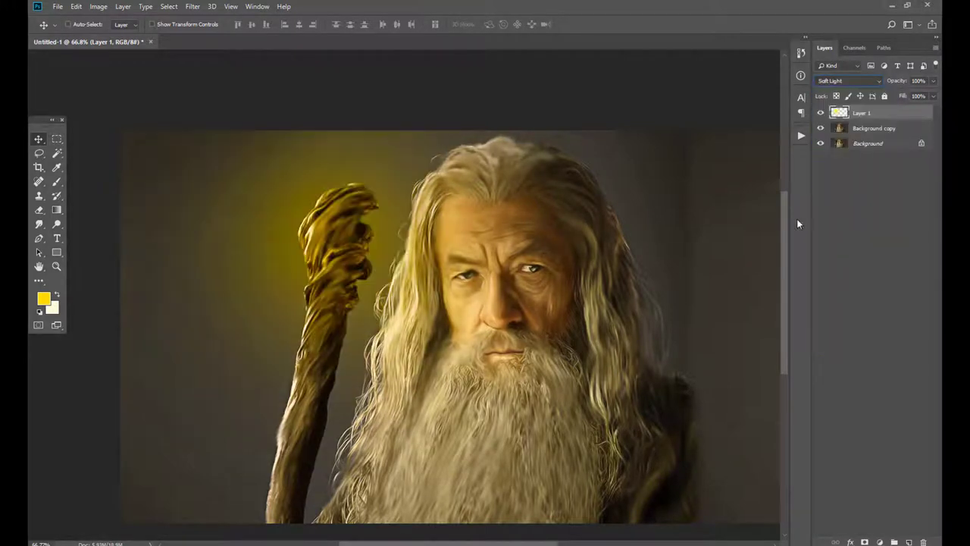
{"action": "left_click_drag", "start_coordinate": [388, 258], "coordinate": [394, 250]}
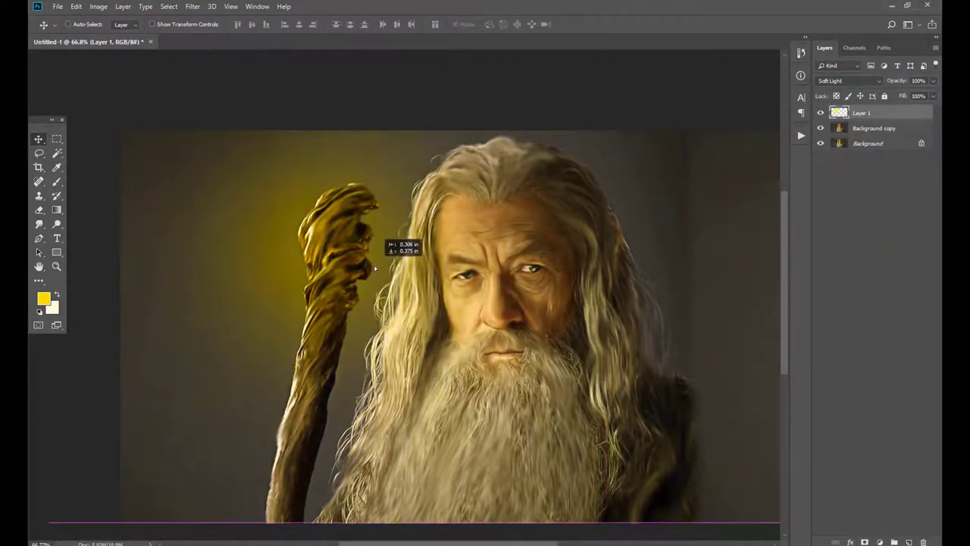
- Duplicate the glow layer and set the copy to Screen at about 51% opacity
{"action": "key", "text": "ctrl+j"}
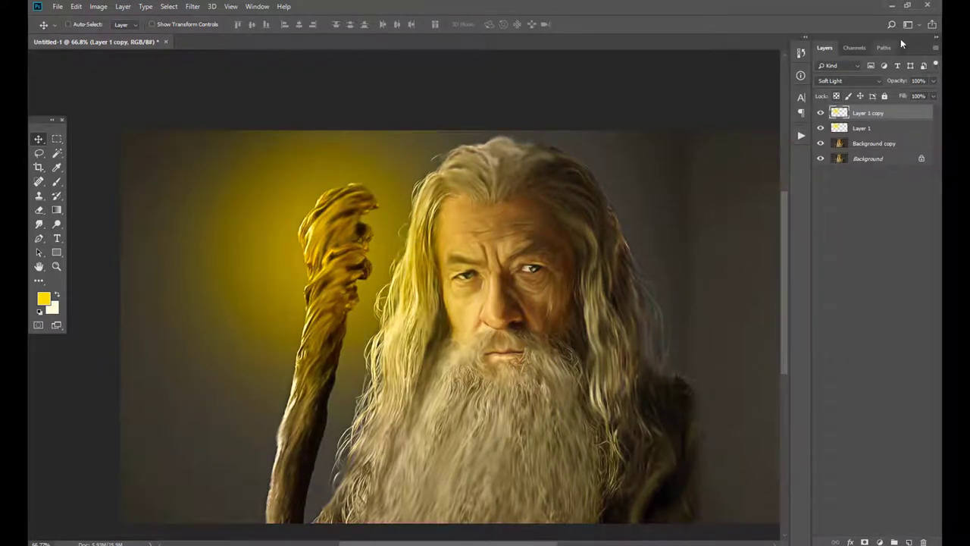
{"action": "left_click", "coordinate": [856, 81]}
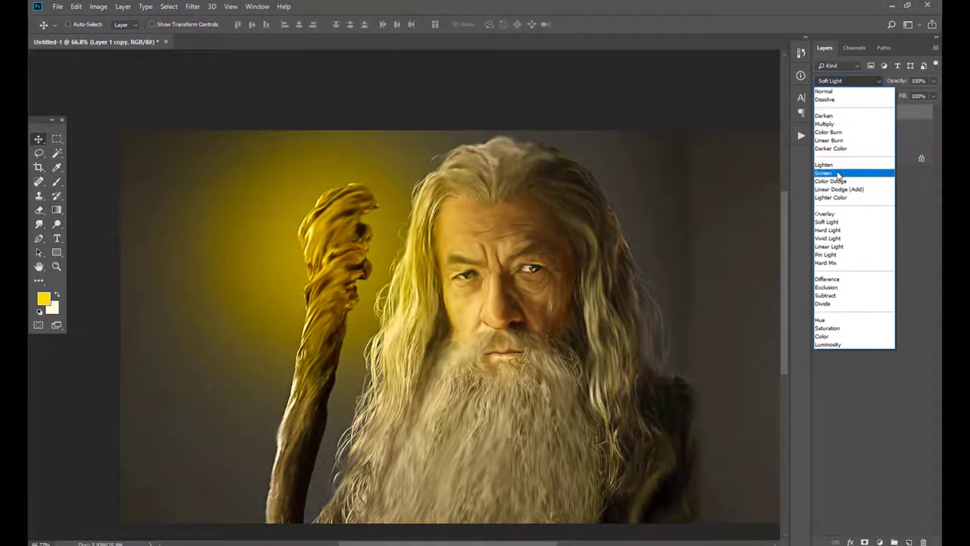
{"action": "left_click", "coordinate": [834, 174]}
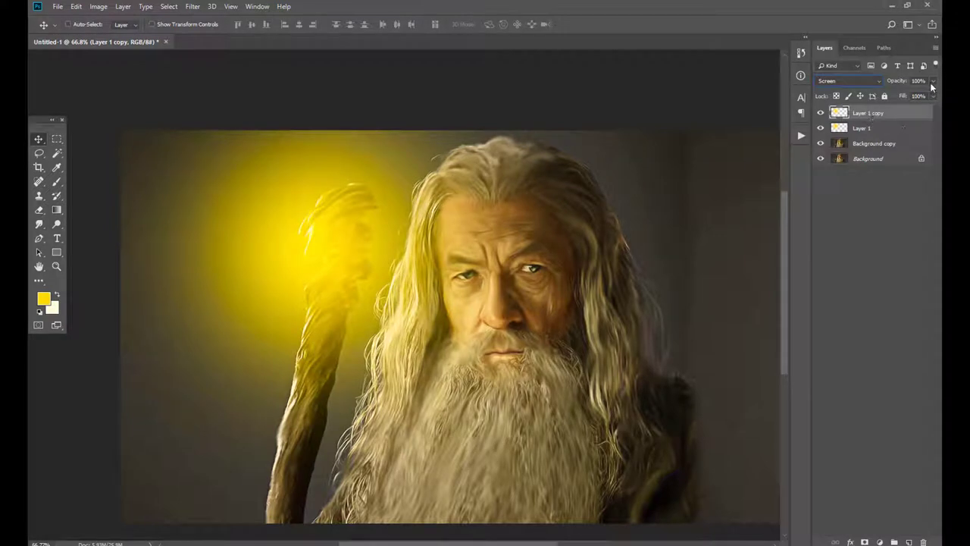
{"action": "left_click_drag", "start_coordinate": [919, 95], "coordinate": [906, 95]}
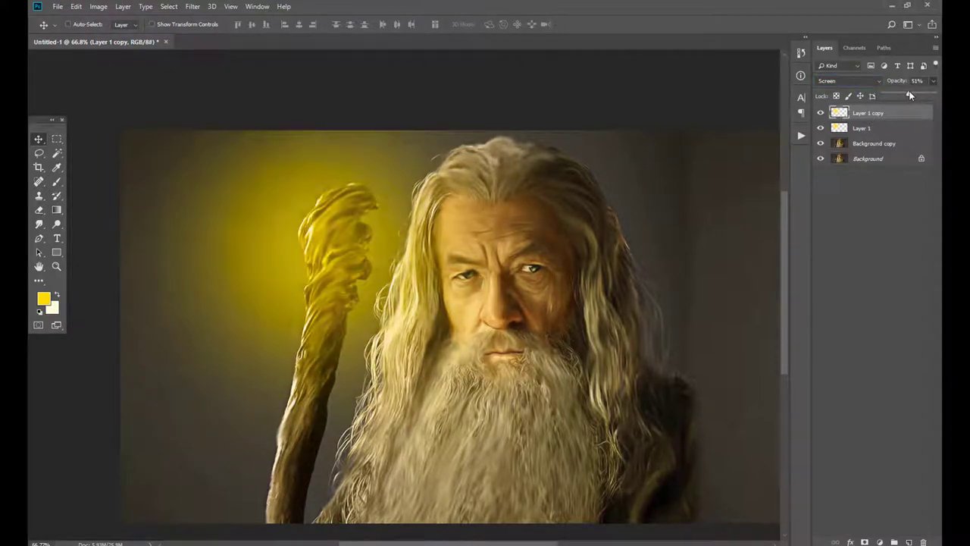
- Group Layer 1 and Layer 1 copy into Group 1 and toggle its visibility to compare
{"action": "left_click", "coordinate": [875, 128]}
{"action": "left_click", "coordinate": [832, 121], "text": "shift"}
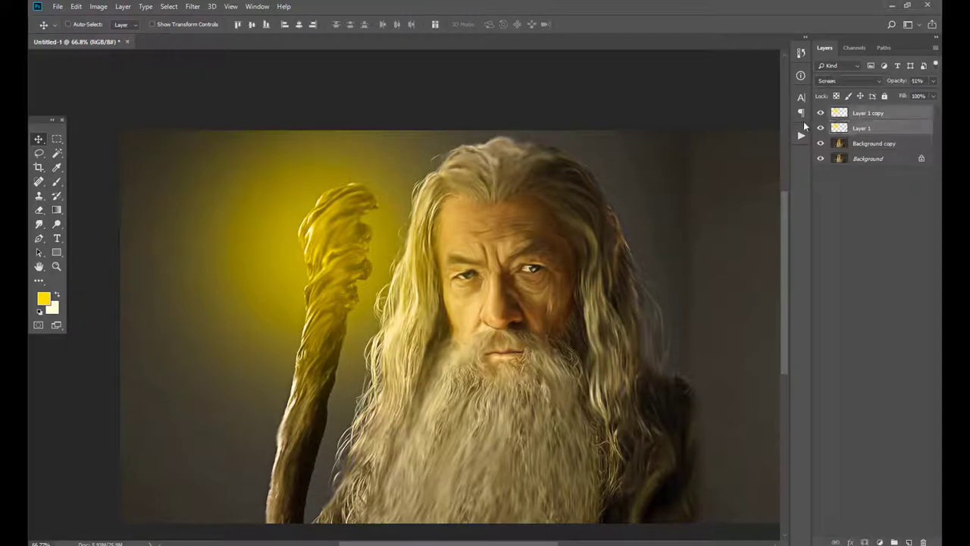
{"action": "key", "text": "ctrl+g"}
{"action": "left_click", "coordinate": [821, 112]}
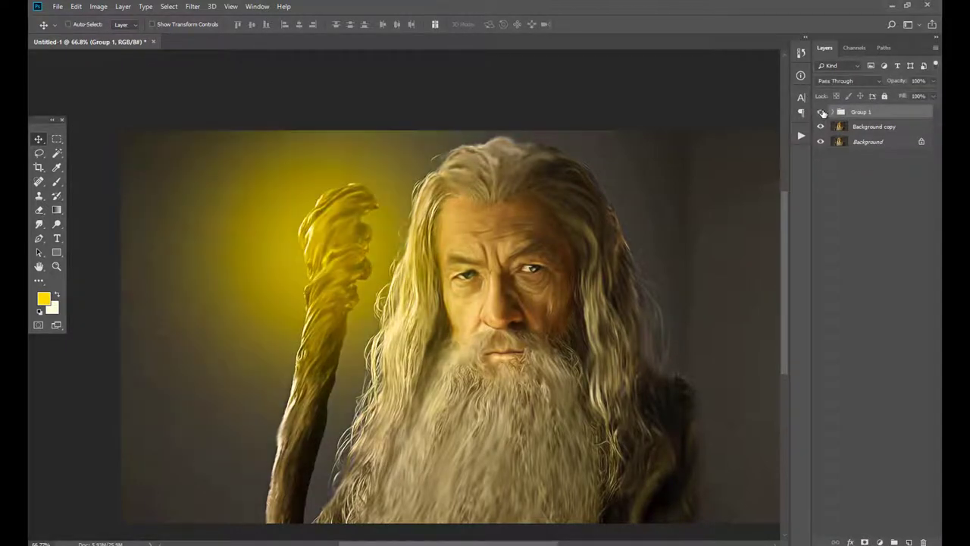
- Toggle the glow group to compare, then add a new empty Layer 2 on top
{"action": "left_click", "coordinate": [821, 112]}
{"action": "left_click", "coordinate": [821, 112]}
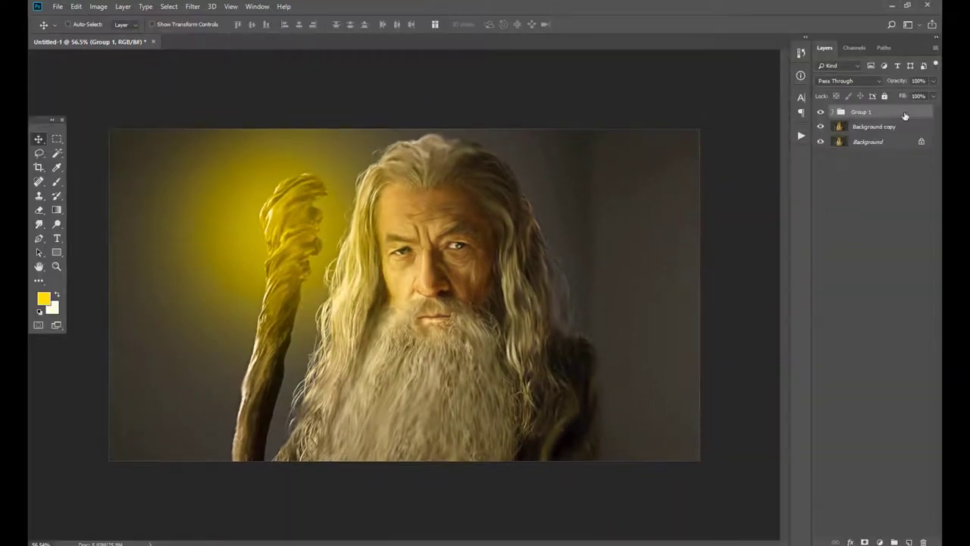
{"action": "key", "text": "ctrl+shift+n"}
{"action": "key", "text": "Escape"}
{"action": "left_click", "coordinate": [910, 541]}
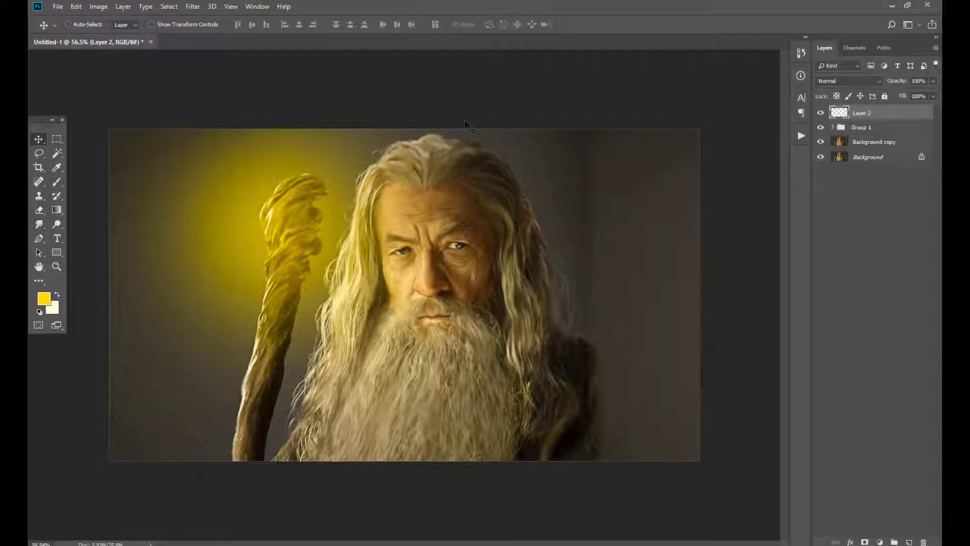
- Set the foreground colour to 000000 and fill Layer 2 with black using Alt+Backspace
{"action": "left_click", "coordinate": [41, 298]}
{"action": "type", "text": "000000"}
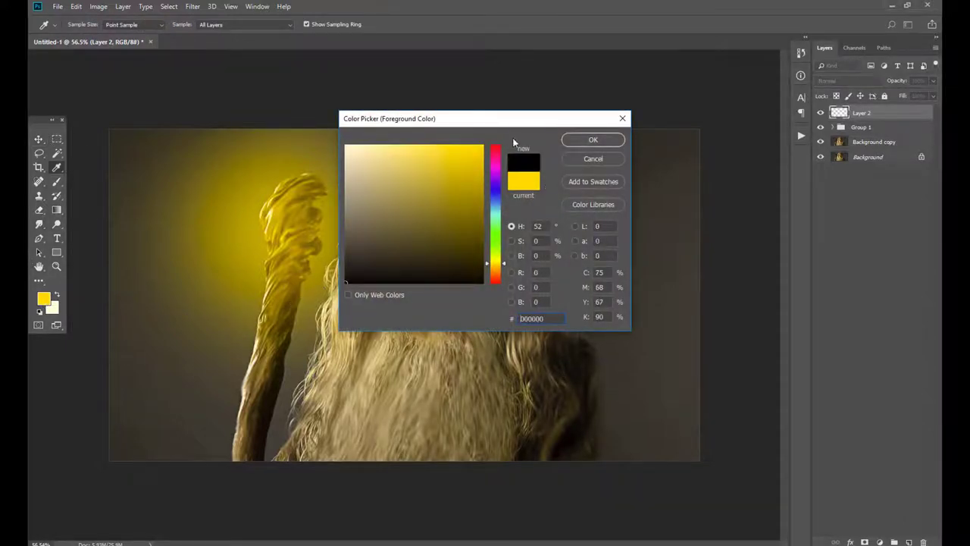
{"action": "left_click", "coordinate": [593, 139]}
{"action": "key", "text": "alt+BackSpace"}
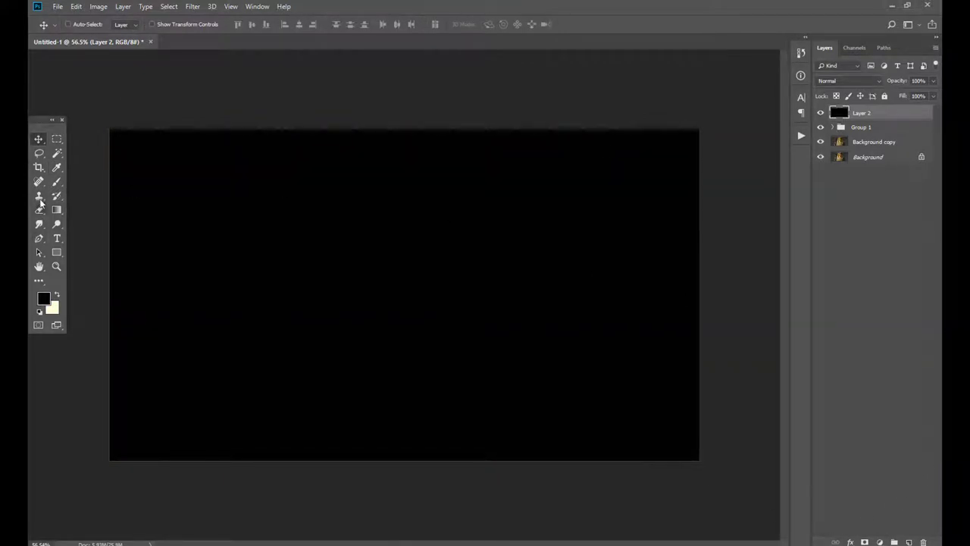
- Set the Eraser to a soft round 5000 px brush and test-erase the black layer
{"action": "left_click", "coordinate": [41, 205]}
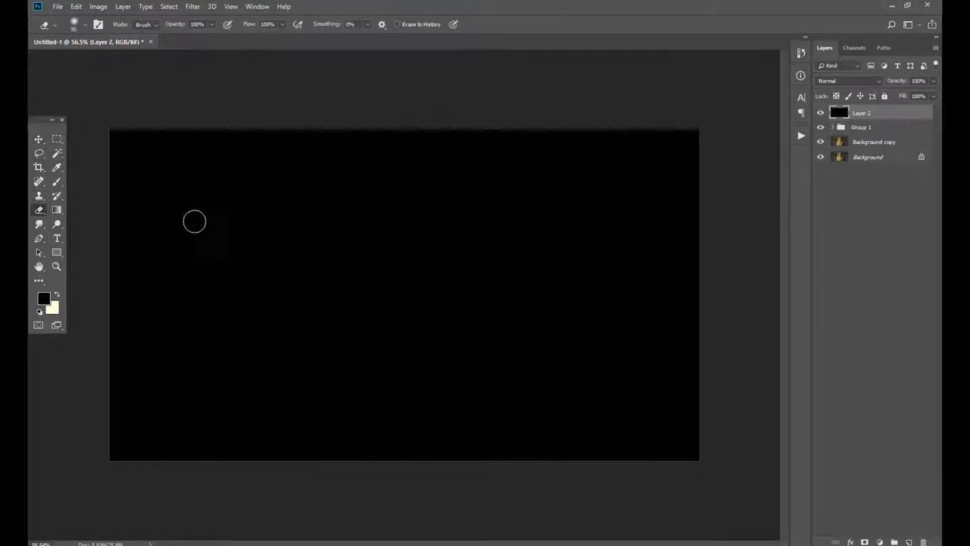
{"action": "right_click", "coordinate": [388, 231]}
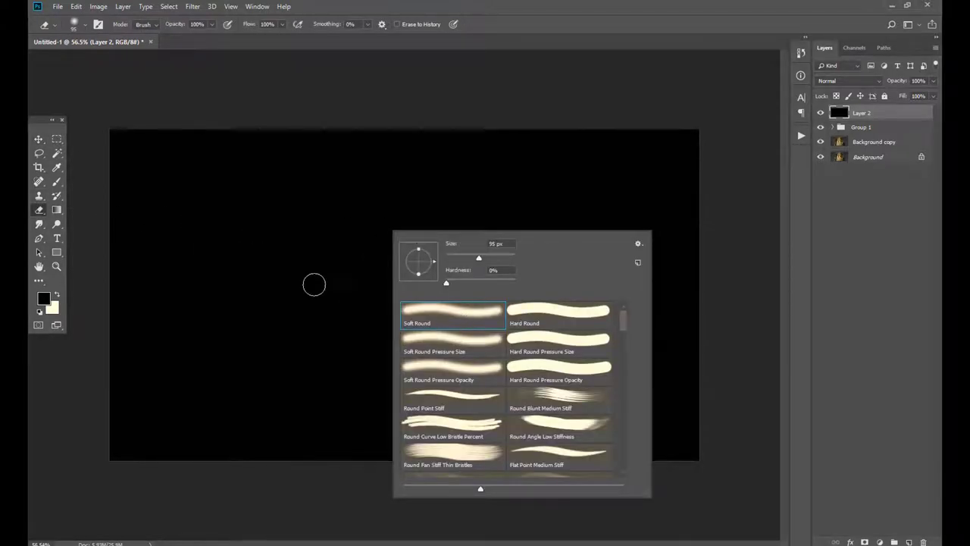
{"action": "left_click", "coordinate": [313, 284]}
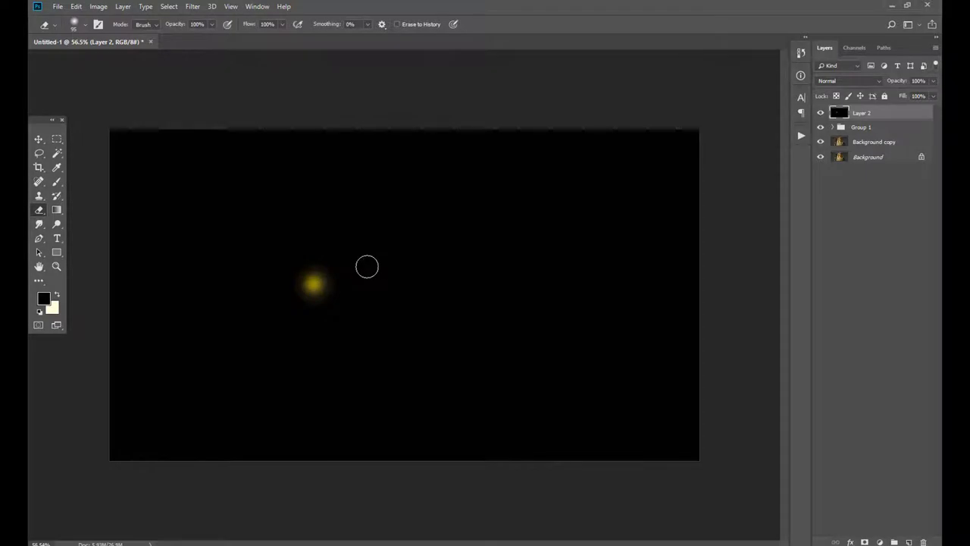
{"action": "right_click", "coordinate": [369, 258]}
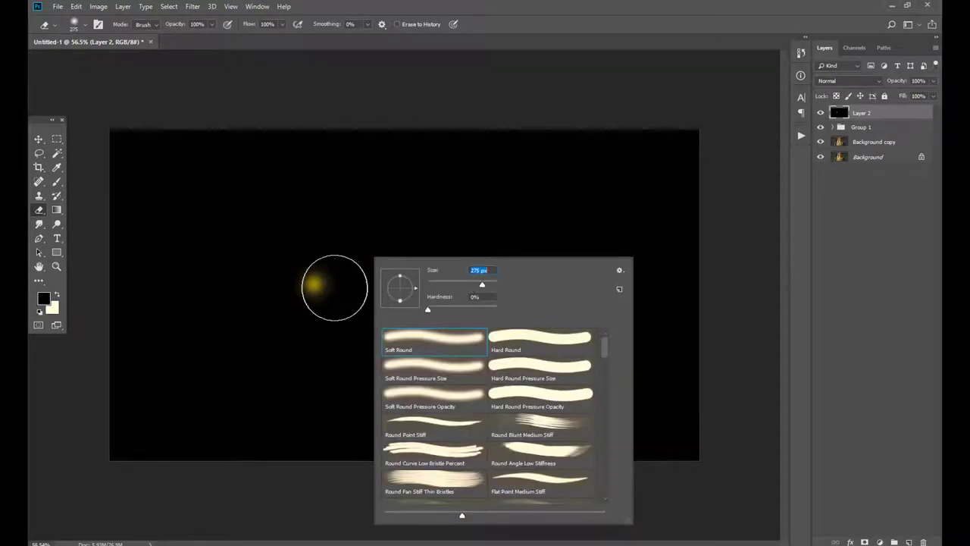
{"action": "type", "text": "5000"}
{"action": "key", "text": "Return"}
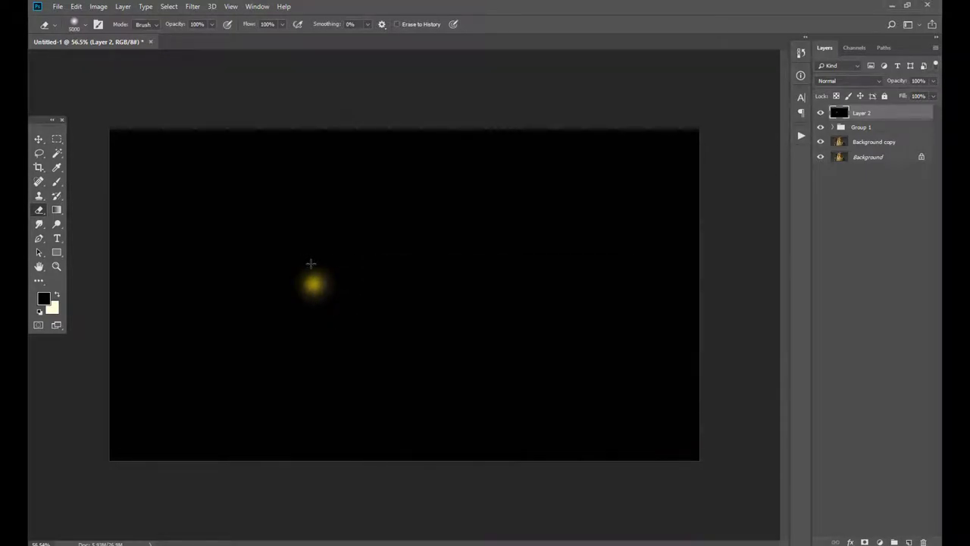
{"action": "left_click", "coordinate": [390, 280]}
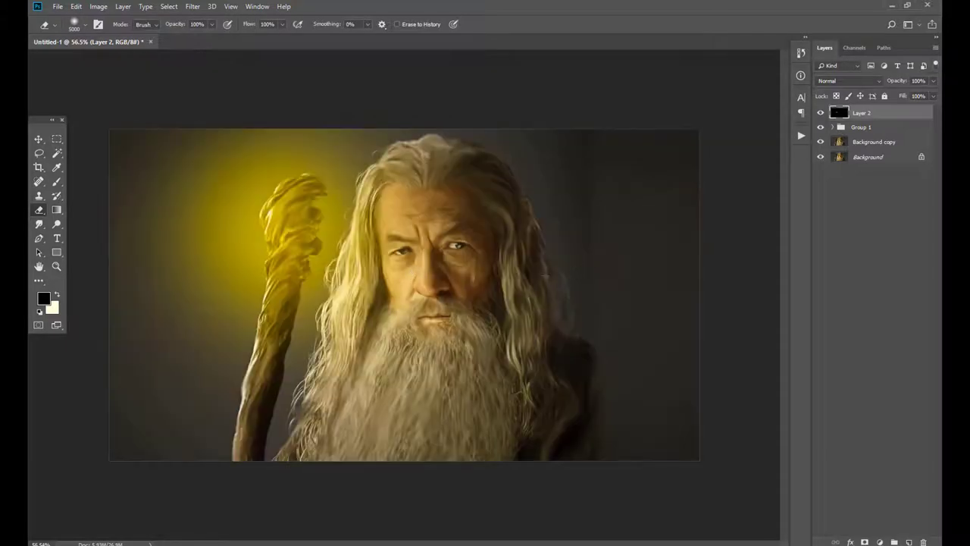
{"action": "left_click", "coordinate": [413, 273]}
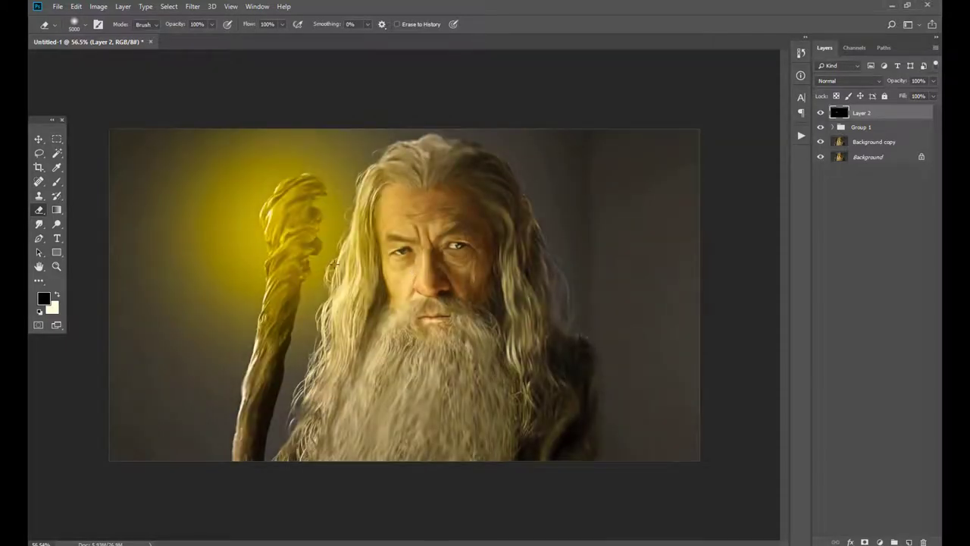
- Make Layer 2 visible again and undo the test erasing to restore solid black
{"action": "left_click", "coordinate": [39, 139]}
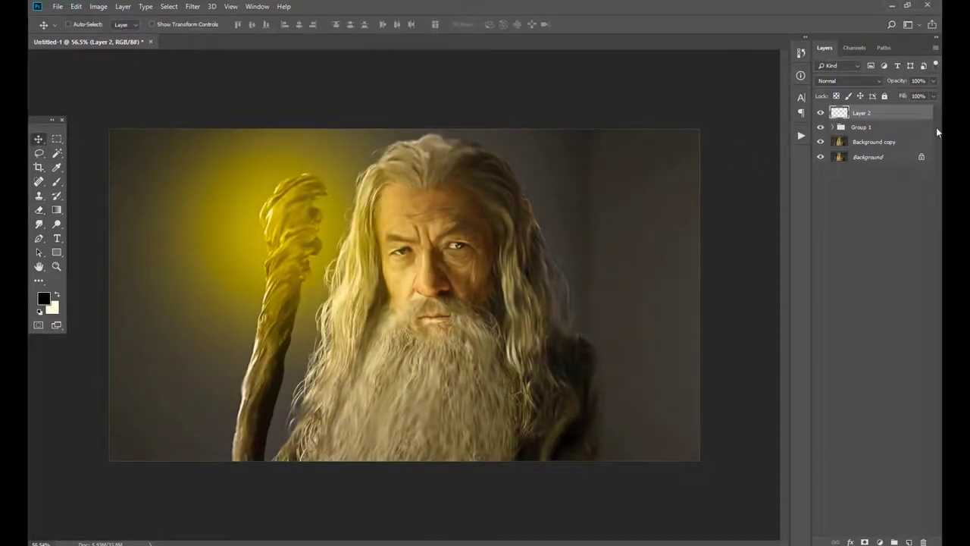
{"action": "left_click", "coordinate": [819, 113]}
{"action": "key", "text": "alt+BackSpace"}
- Erase black Layer 2 over the face, figure and glowing staff with a soft ~259 px eraser
{"action": "key", "text": "e"}
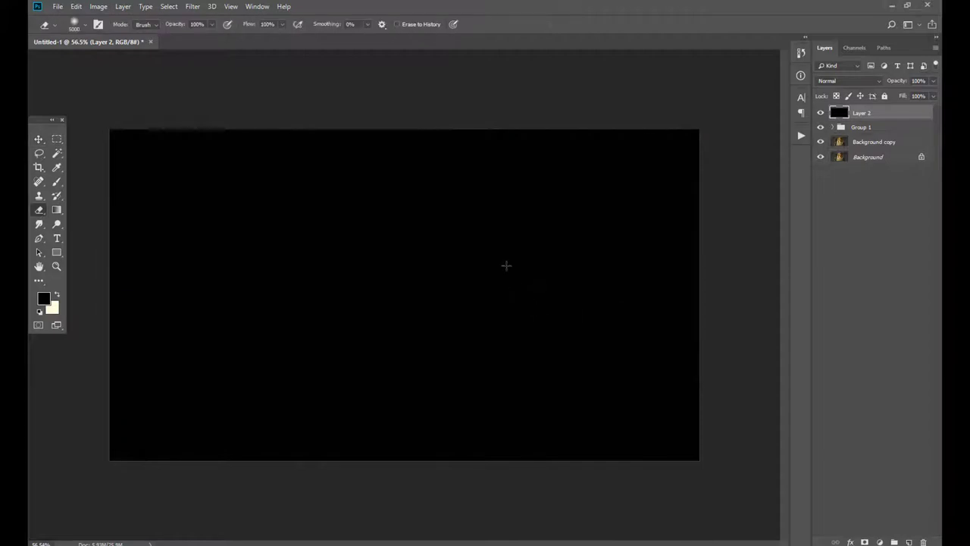
{"action": "right_click", "coordinate": [504, 265]}
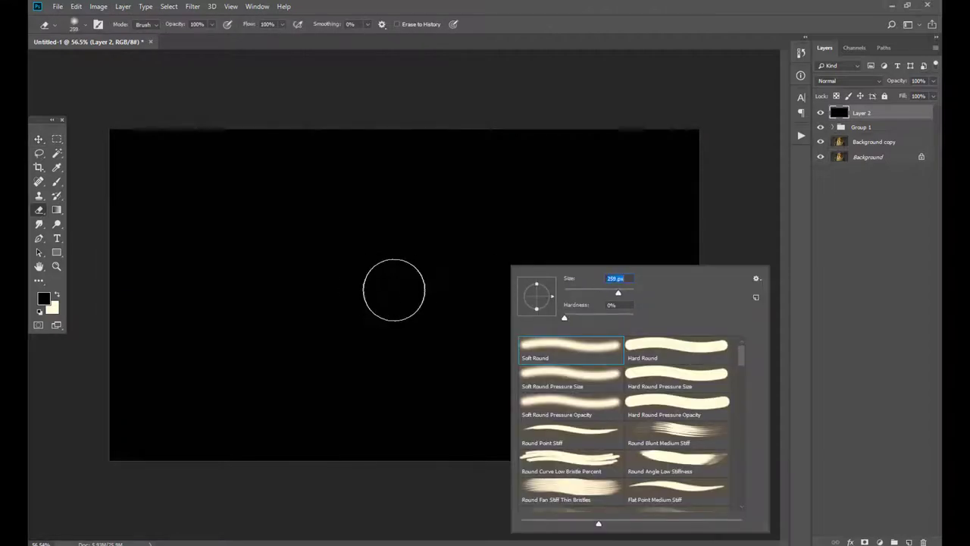
{"action": "mouse_move", "coordinate": [384, 275]}
{"action": "left_mouse_down"}
{"action": "mouse_move", "coordinate": [400, 303]}
{"action": "mouse_move", "coordinate": [427, 311]}
{"action": "mouse_move", "coordinate": [534, 311]}
{"action": "left_mouse_up"}
{"action": "mouse_move", "coordinate": [426, 290]}
{"action": "left_mouse_down"}
{"action": "mouse_move", "coordinate": [379, 197]}
{"action": "mouse_move", "coordinate": [574, 249]}
{"action": "mouse_move", "coordinate": [346, 412]}
{"action": "mouse_move", "coordinate": [284, 219]}
{"action": "mouse_move", "coordinate": [465, 378]}
{"action": "mouse_move", "coordinate": [541, 303]}
{"action": "left_mouse_up"}
{"action": "key", "text": "v"}
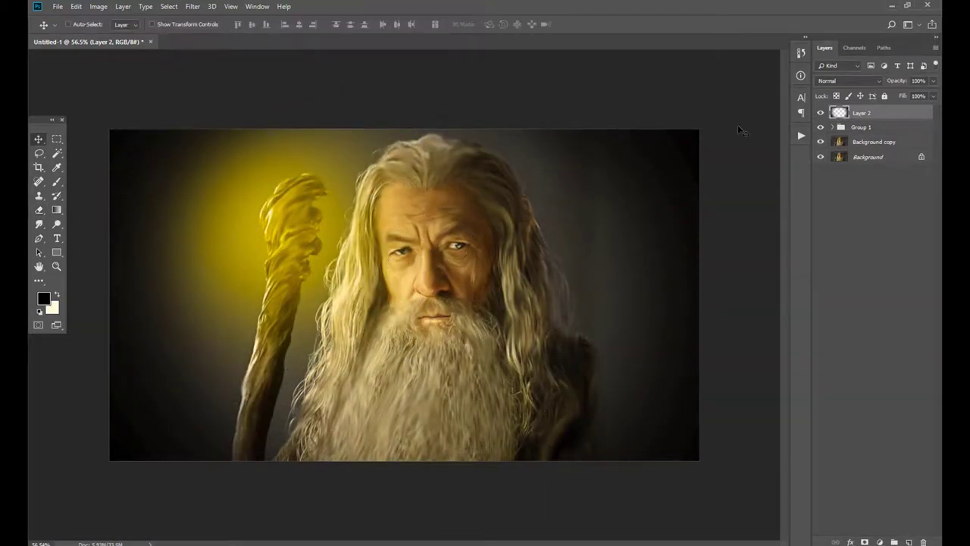
- Compare the portrait with and without the vignette, then hide panels and fit it to the screen
{"action": "left_click", "coordinate": [819, 113]}
{"action": "key", "text": "Tab"}
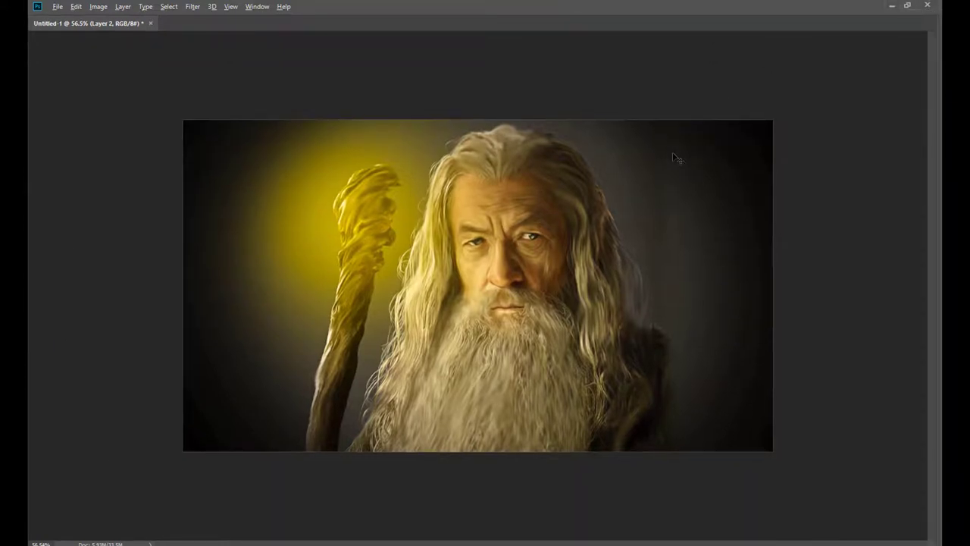
{"action": "key", "text": "ctrl+0"}
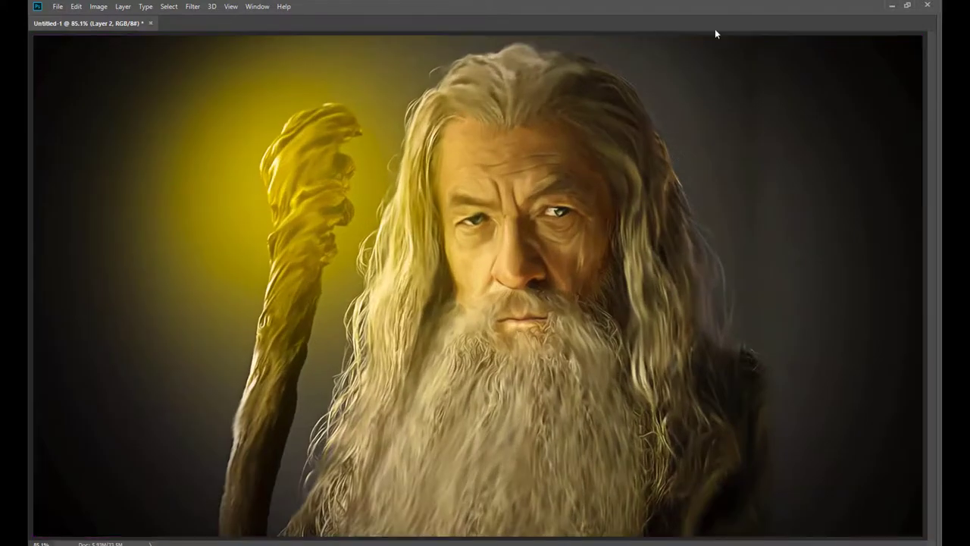